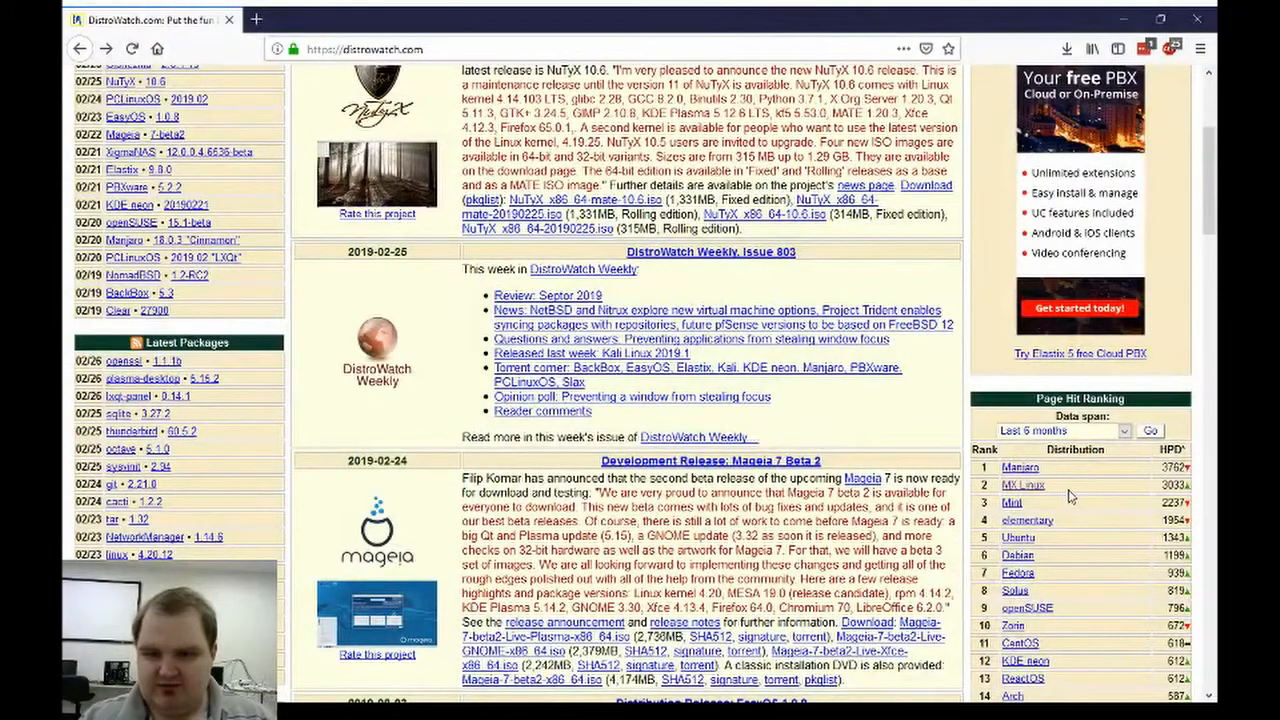
Enlarge the DistroWatch page to 120% and open the MX Linux entry from the Page Hit Ranking.
{"action": "scroll", "coordinate": [1070, 497], "scroll_direction": "up", "scroll_amount": 5}
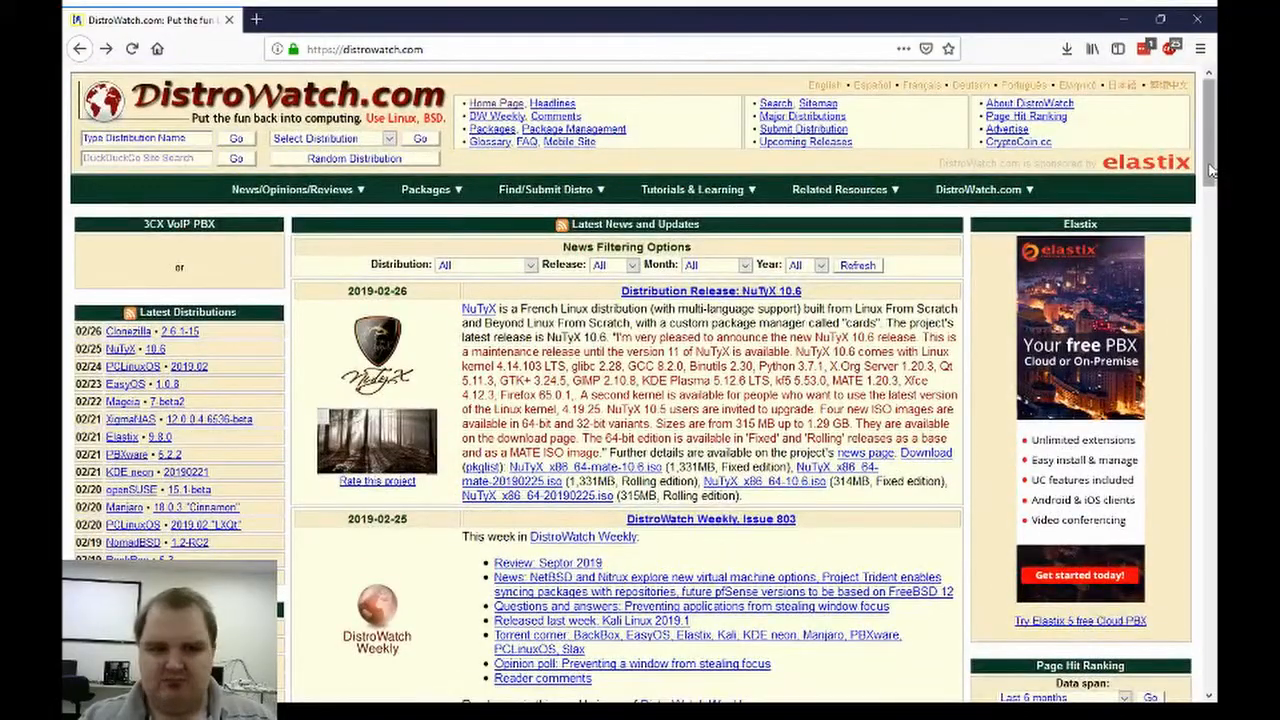
{"action": "left_click_drag", "start_coordinate": [1211, 171], "coordinate": [1215, 258]}
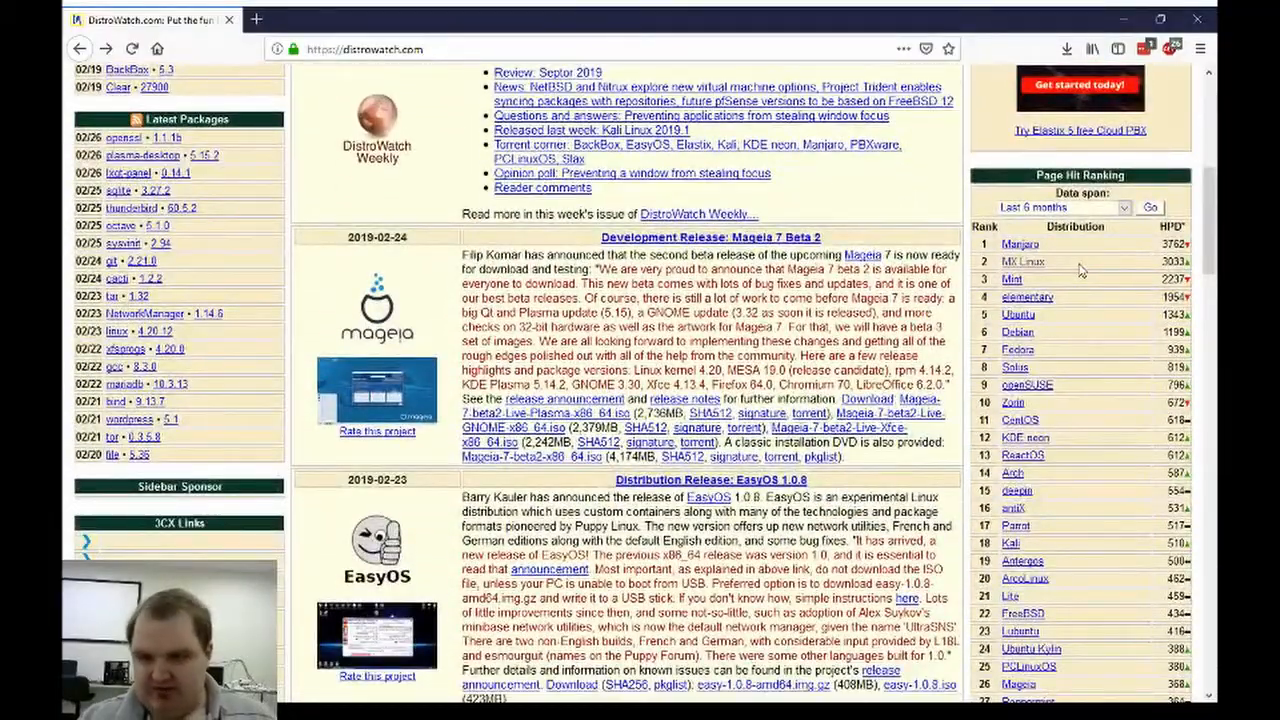
{"action": "key", "text": "ctrl+plus"}
{"action": "key", "text": "ctrl+plus"}
{"action": "key", "text": "ctrl+plus"}
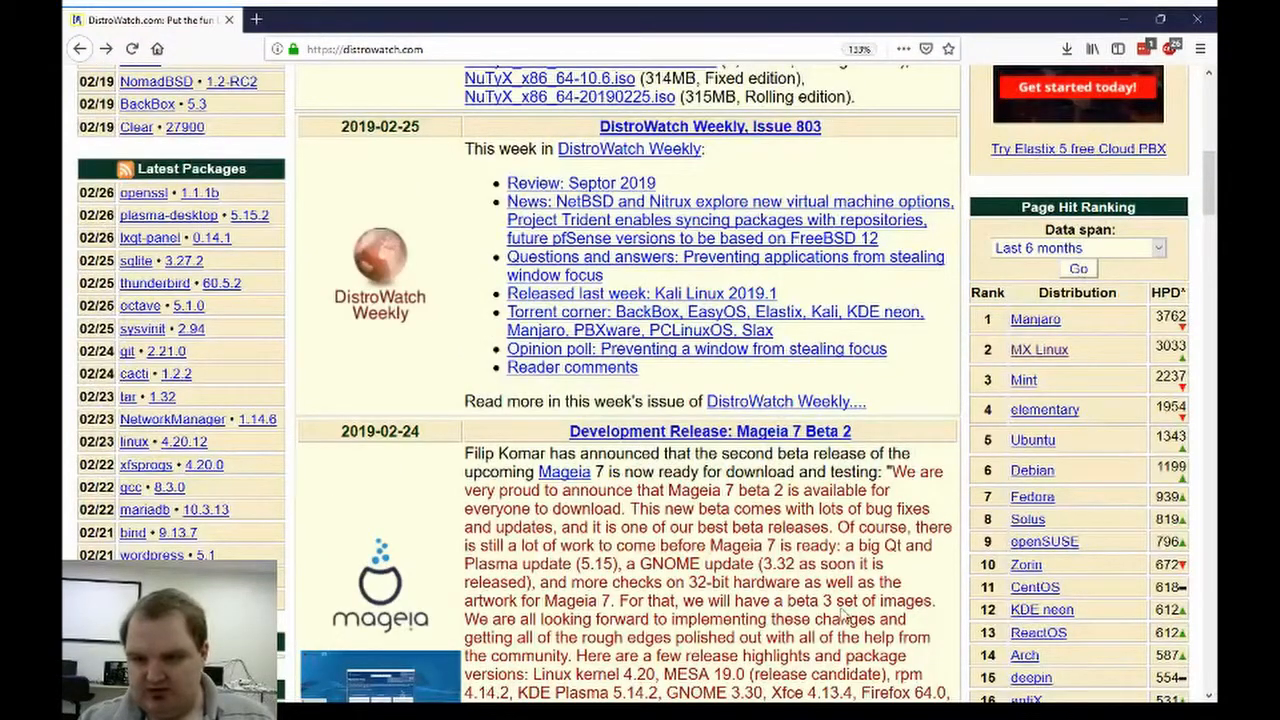
{"action": "key", "text": "ctrl+minus"}
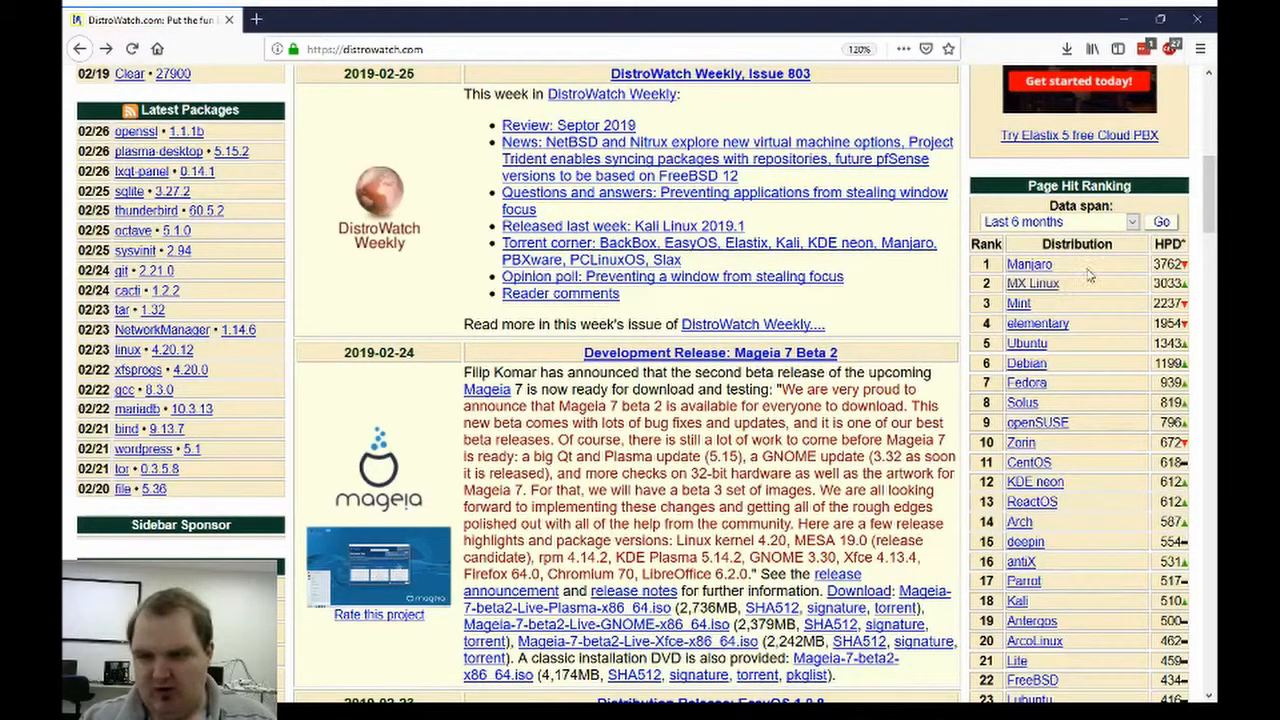
{"action": "left_click", "coordinate": [1036, 284]}
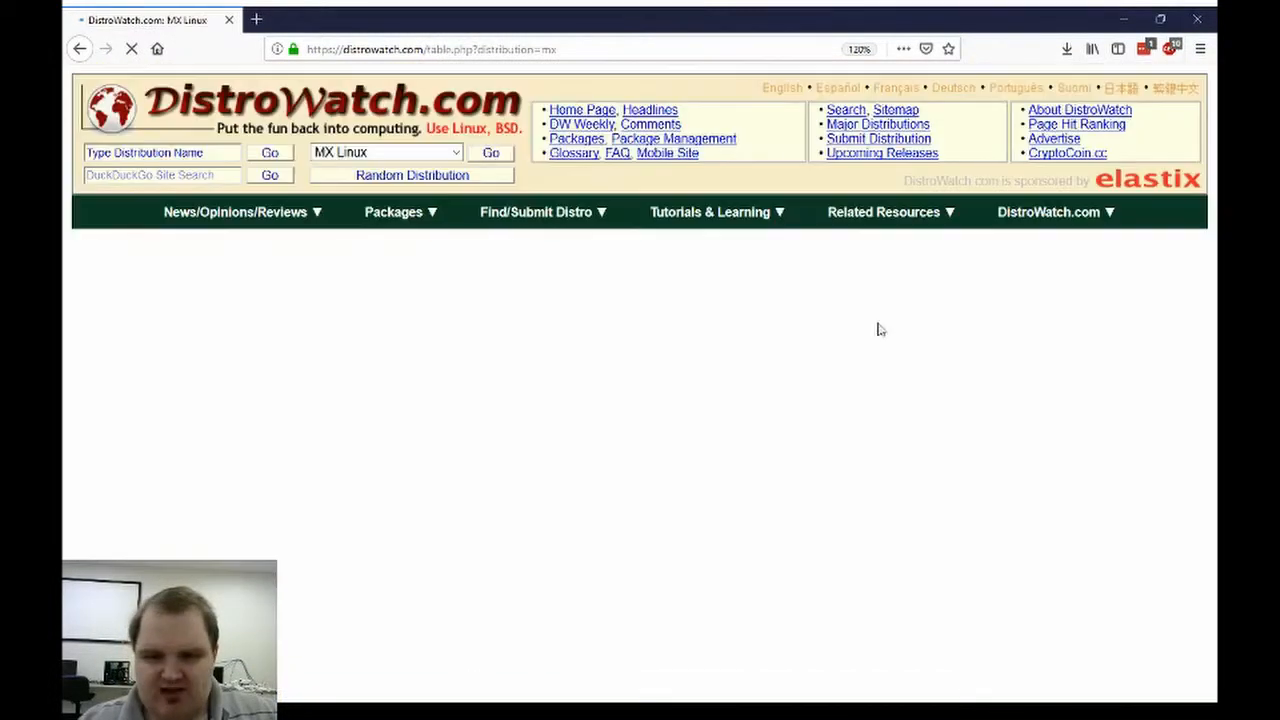
{"action": "scroll", "coordinate": [465, 378], "scroll_direction": "down", "scroll_amount": 3}
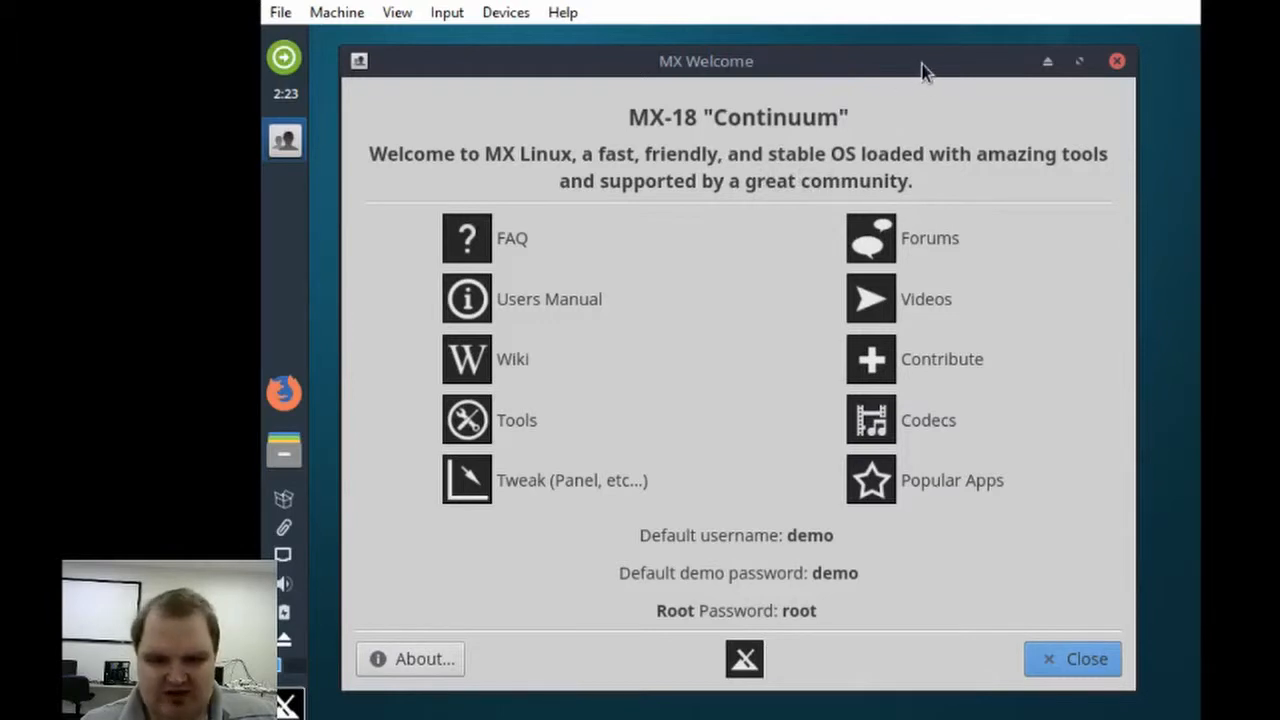
Close the MX Welcome window and launch the MX Linux Installer from the desktop.
{"action": "left_click_drag", "start_coordinate": [919, 64], "coordinate": [914, 63]}
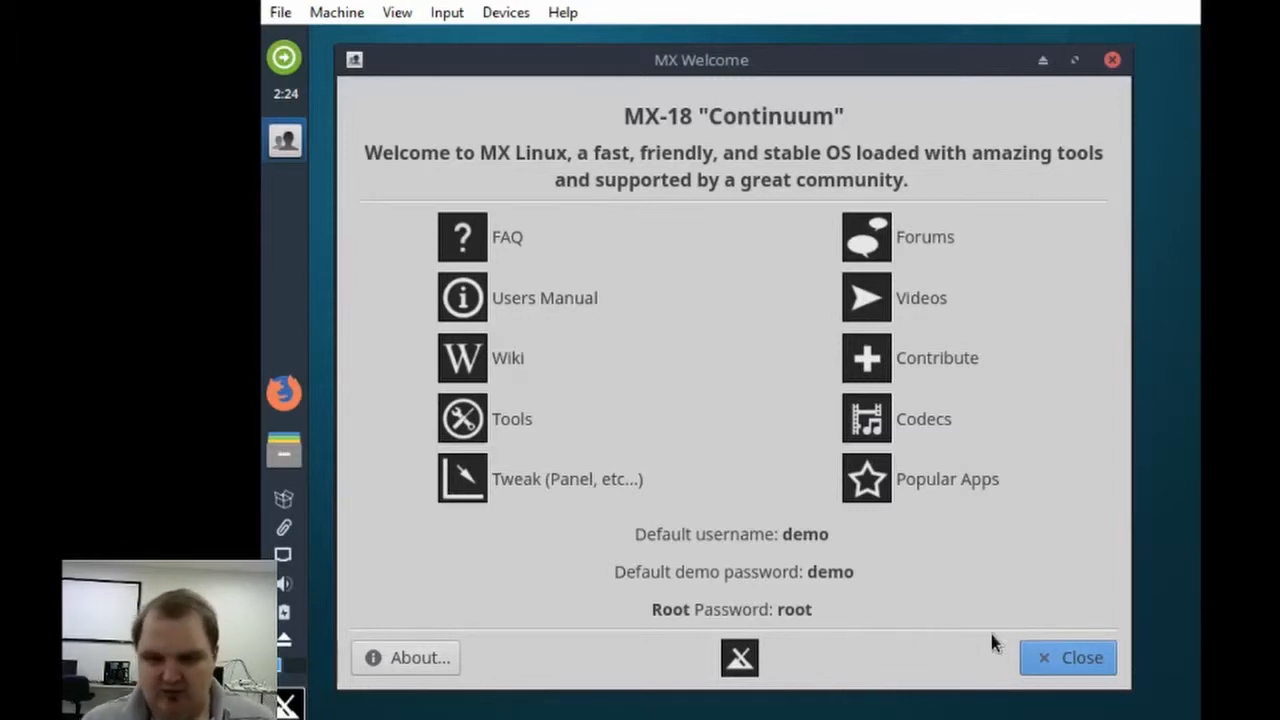
{"action": "left_click", "coordinate": [1044, 660]}
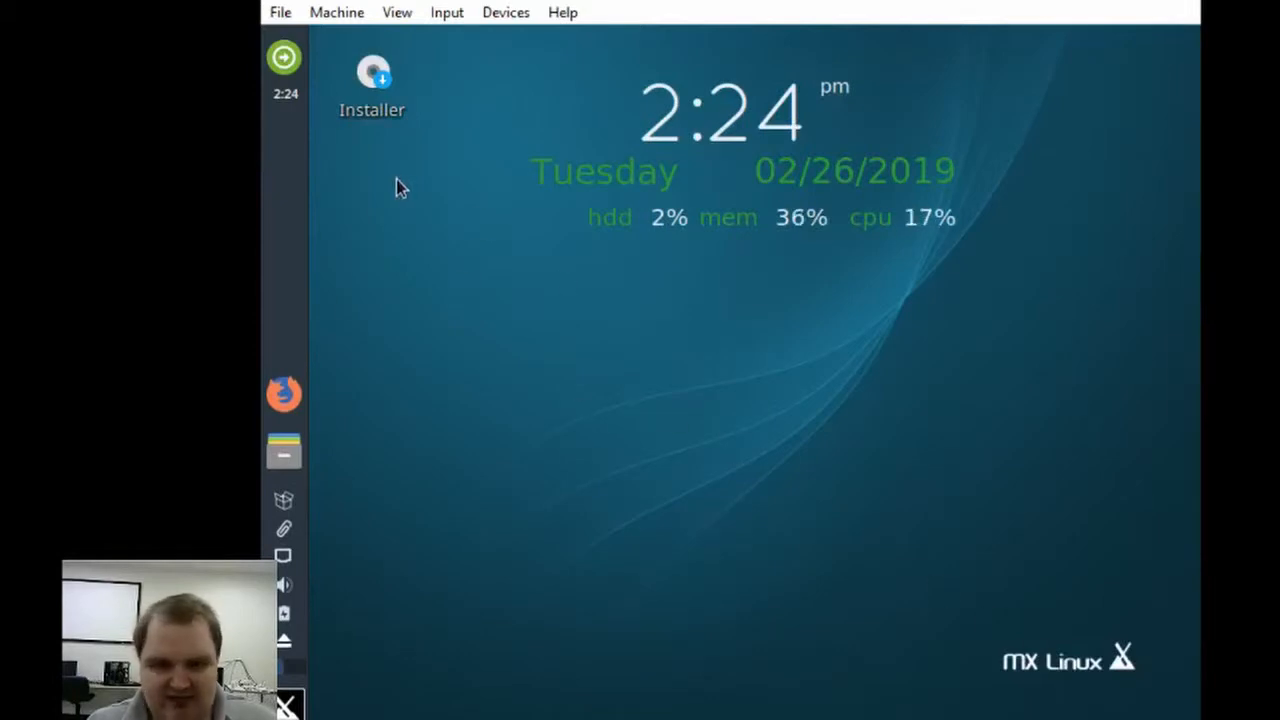
{"action": "left_click", "coordinate": [381, 82]}
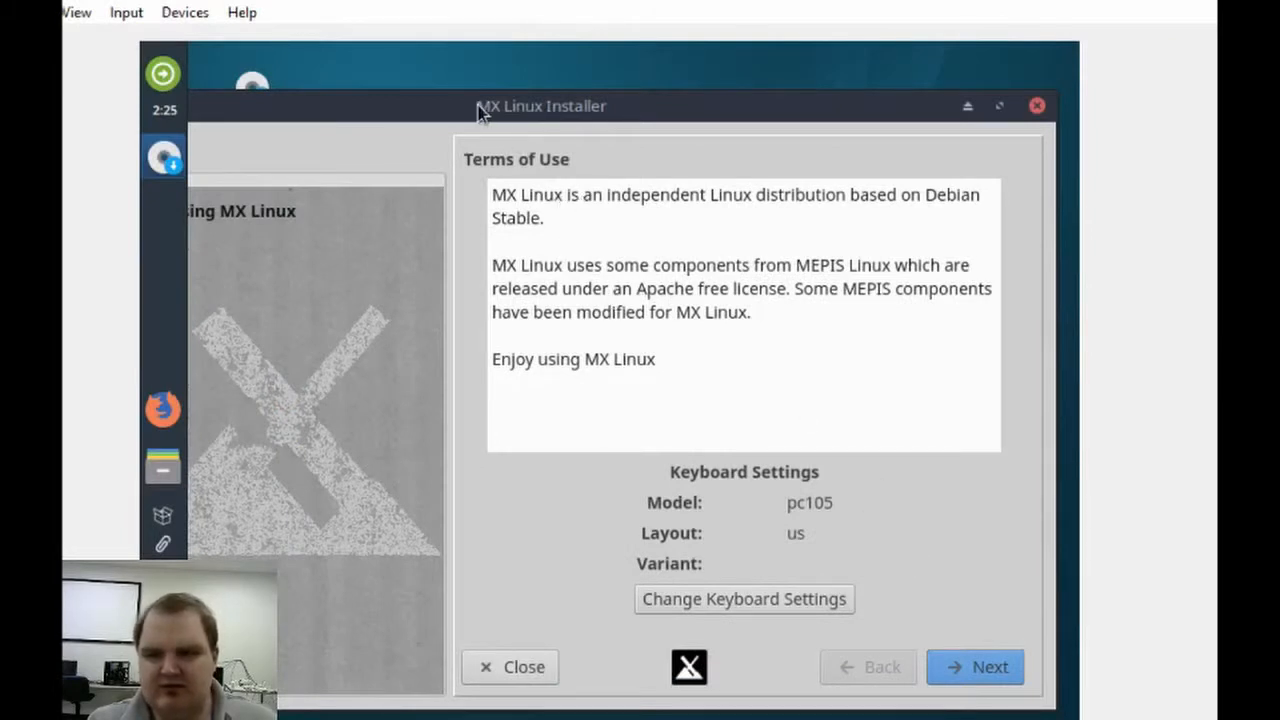
Continue past the Terms of Use to the disk selection page, dismiss the updates notification and keep the installer window in view.
{"action": "mouse_move", "coordinate": [480, 112]}
{"action": "left_mouse_down"}
{"action": "mouse_move", "coordinate": [509, 106]}
{"action": "mouse_move", "coordinate": [543, 149]}
{"action": "mouse_move", "coordinate": [467, 114]}
{"action": "left_mouse_up"}
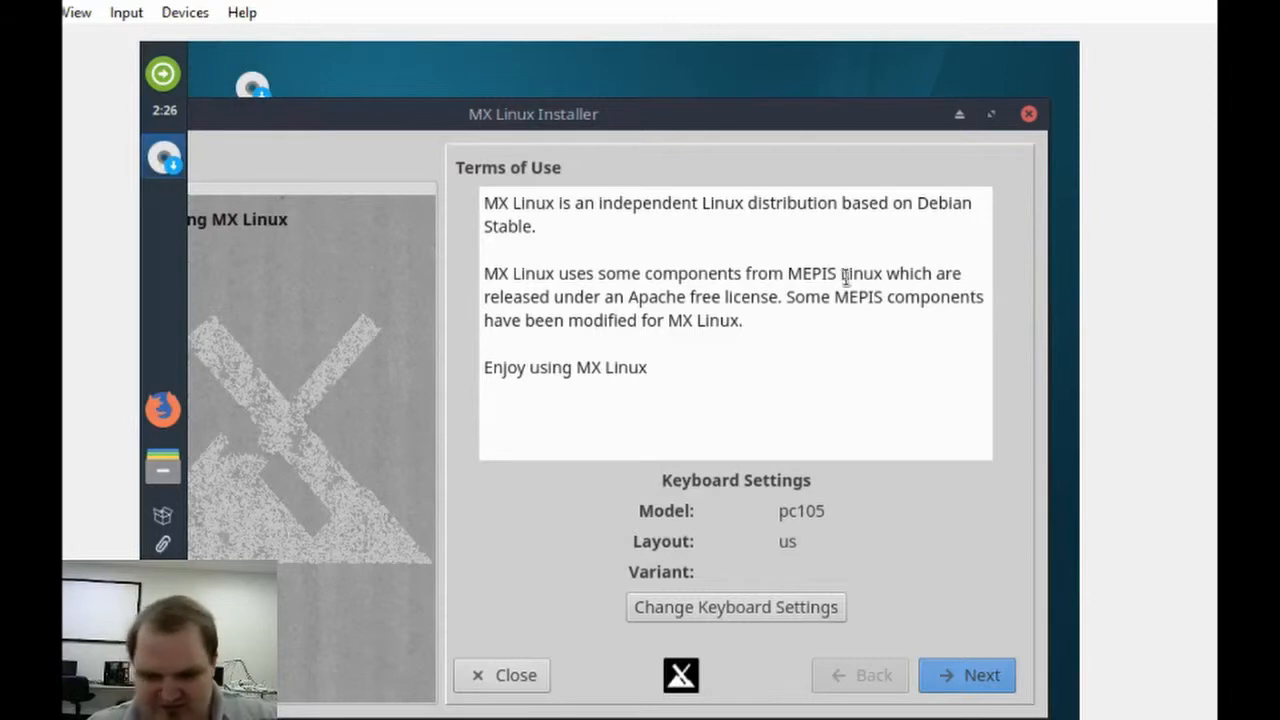
{"action": "left_click", "coordinate": [979, 688]}
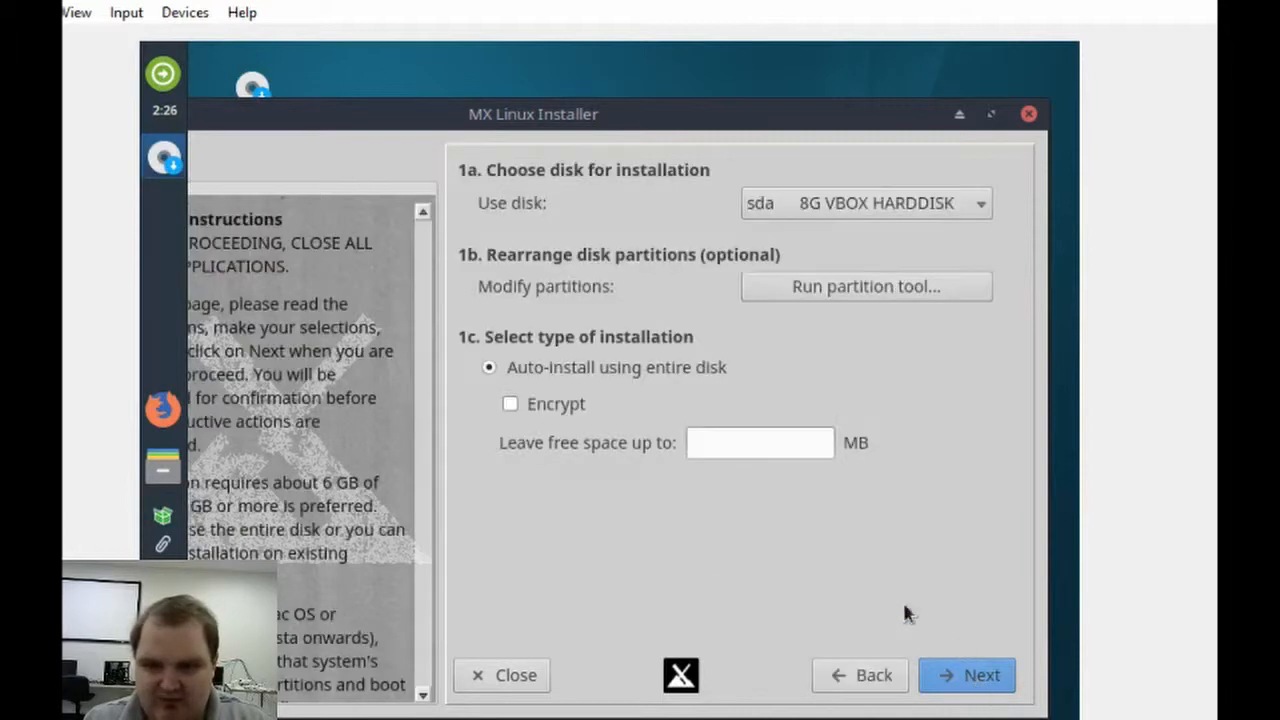
{"action": "left_click_drag", "start_coordinate": [480, 118], "coordinate": [539, 118]}
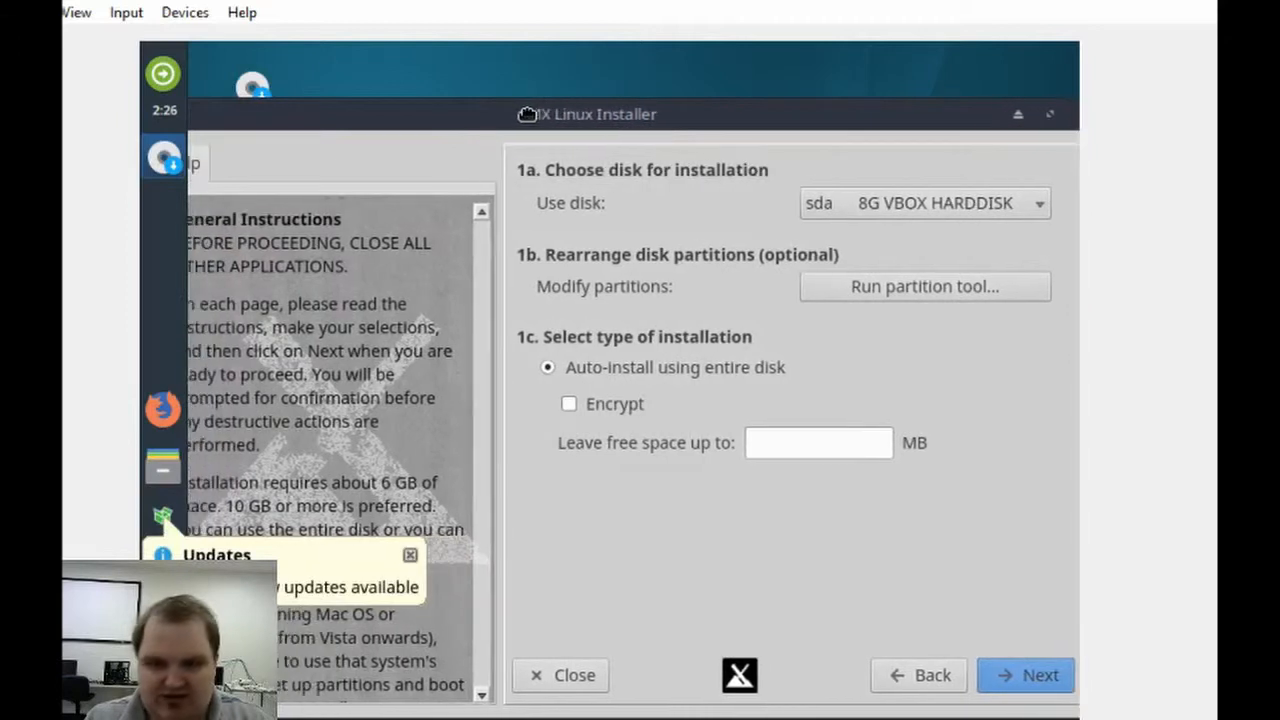
{"action": "left_click", "coordinate": [411, 558]}
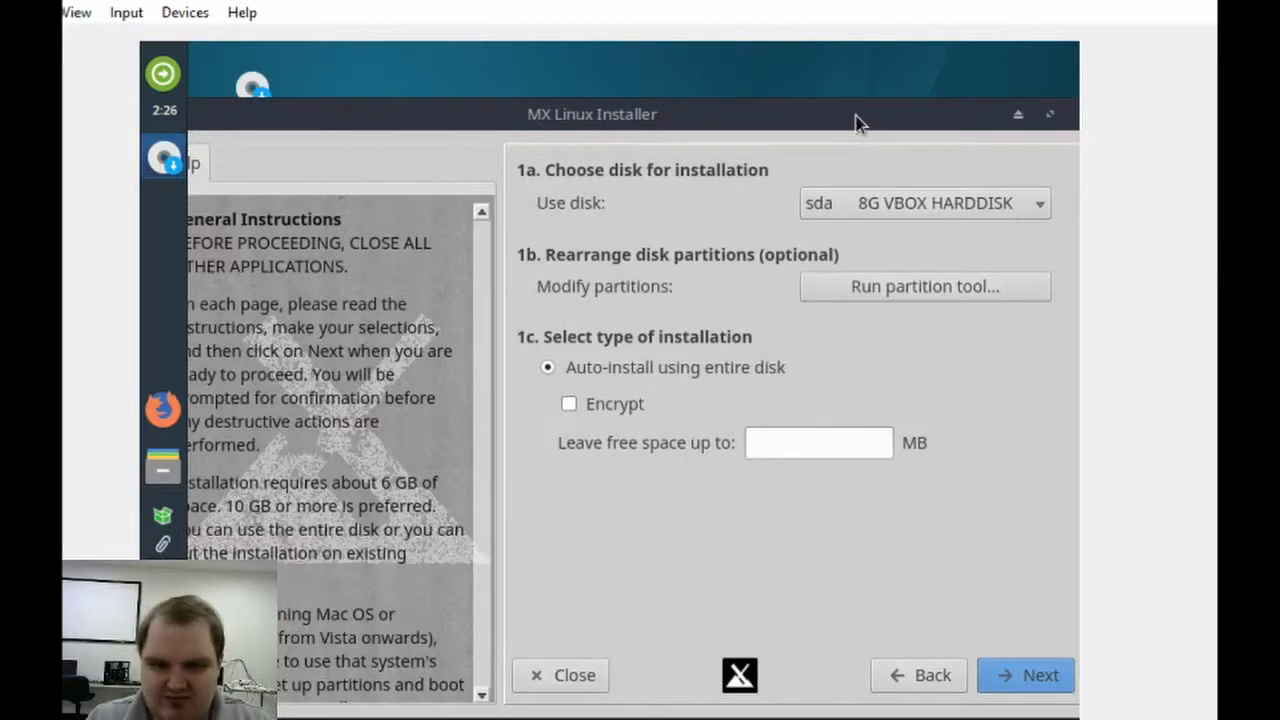
{"action": "left_click_drag", "start_coordinate": [855, 122], "coordinate": [825, 122]}
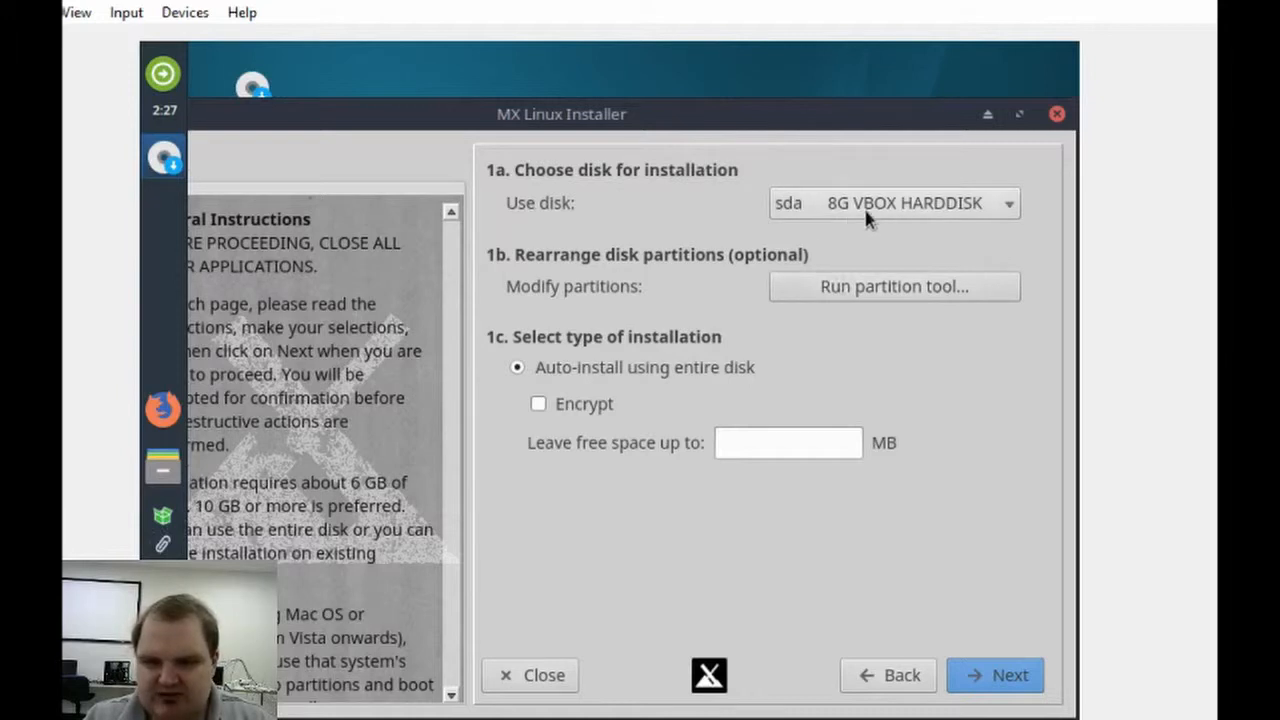
Examine which disks the installer offers for the installation, leaving sda selected.
{"action": "left_click", "coordinate": [1003, 205]}
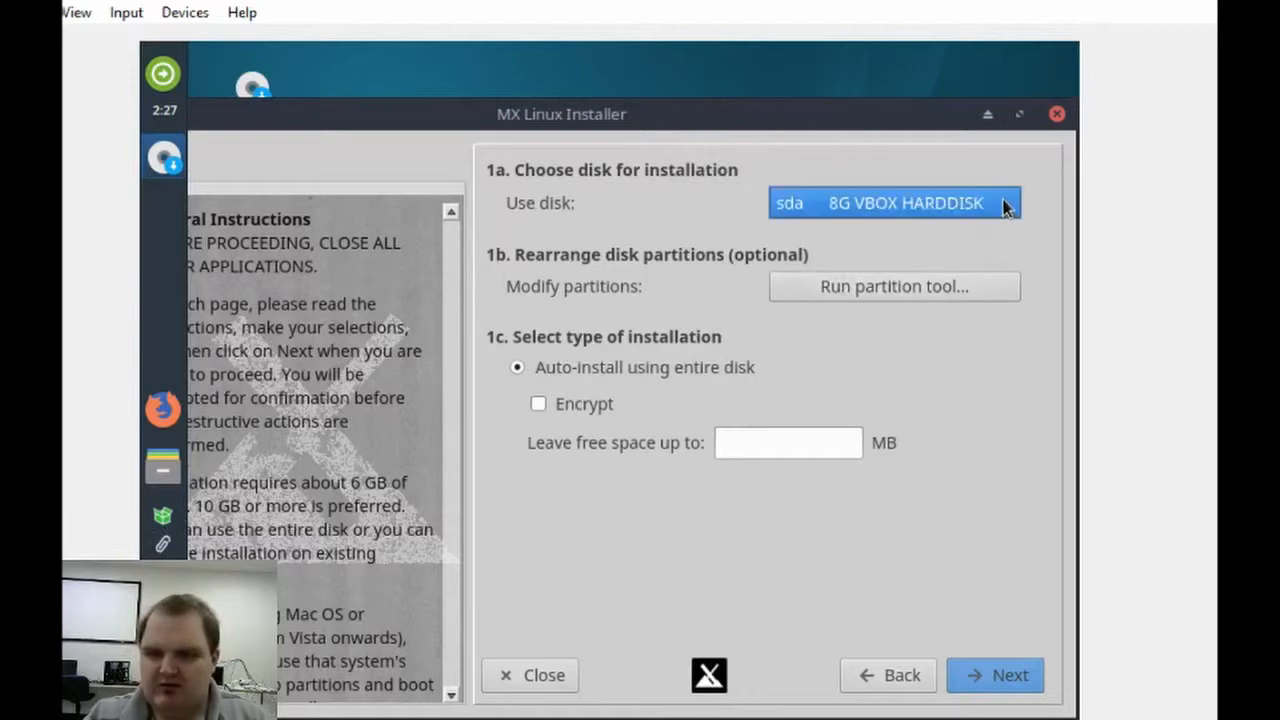
{"action": "left_click", "coordinate": [1018, 188]}
{"action": "left_click", "coordinate": [999, 206]}
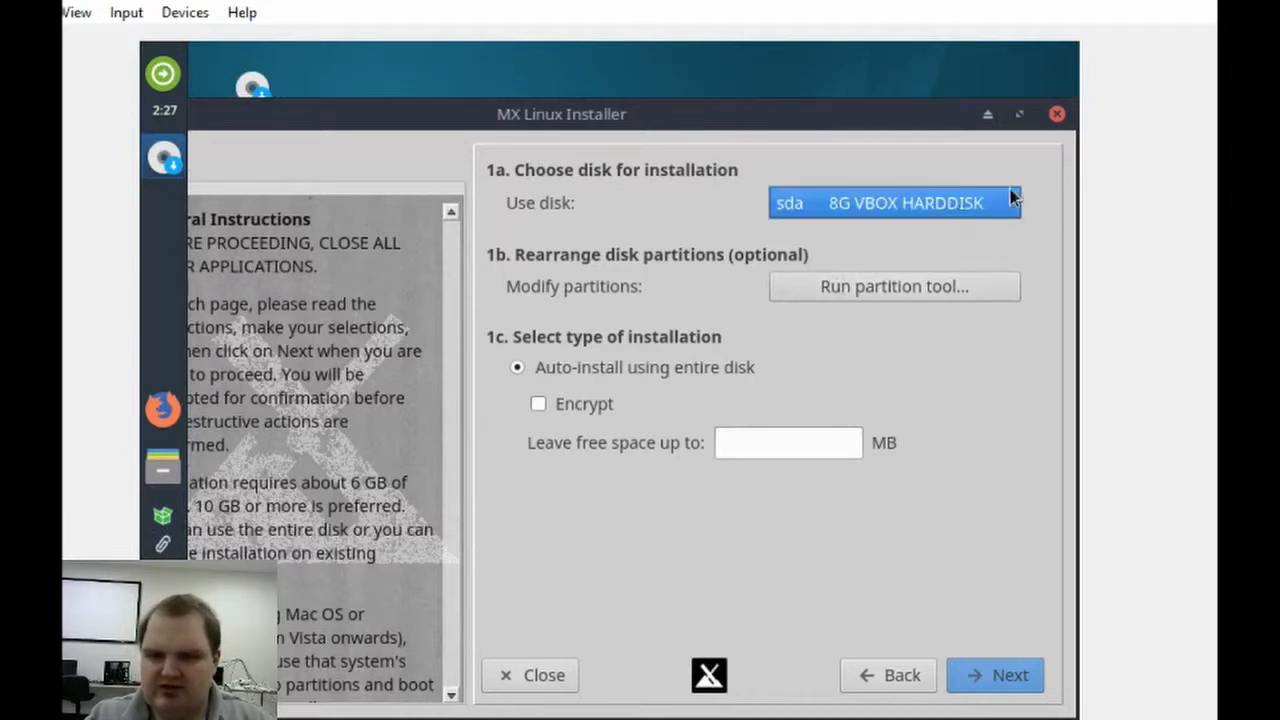
{"action": "left_click", "coordinate": [1017, 165]}
{"action": "left_click", "coordinate": [1006, 202]}
{"action": "left_click", "coordinate": [1022, 164]}
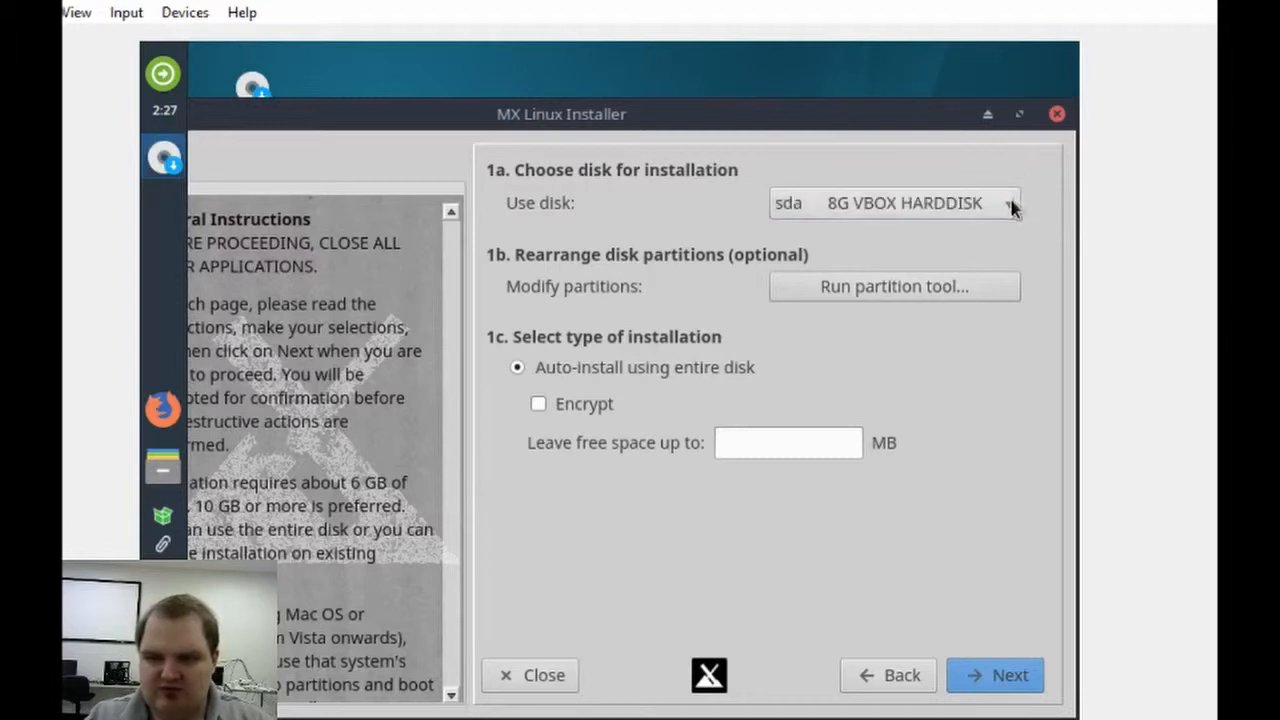
{"action": "left_click", "coordinate": [1012, 205]}
{"action": "left_click", "coordinate": [1046, 182]}
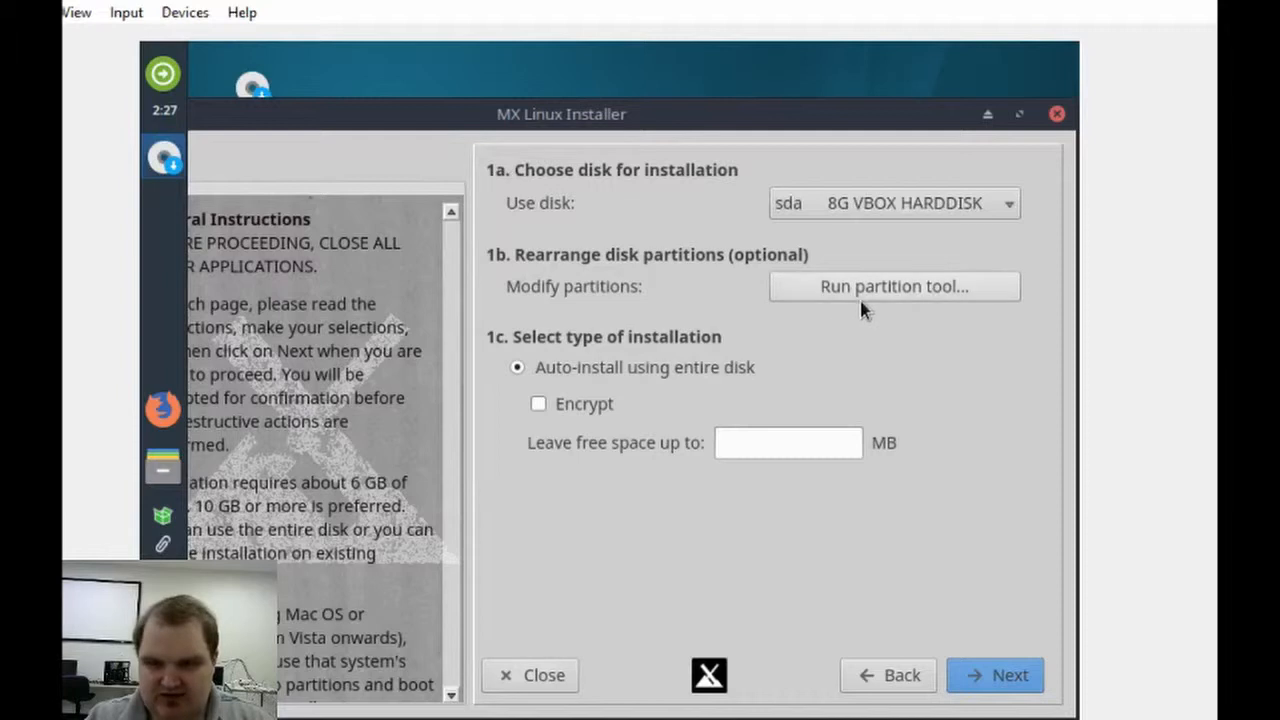
{"action": "left_click", "coordinate": [895, 204]}
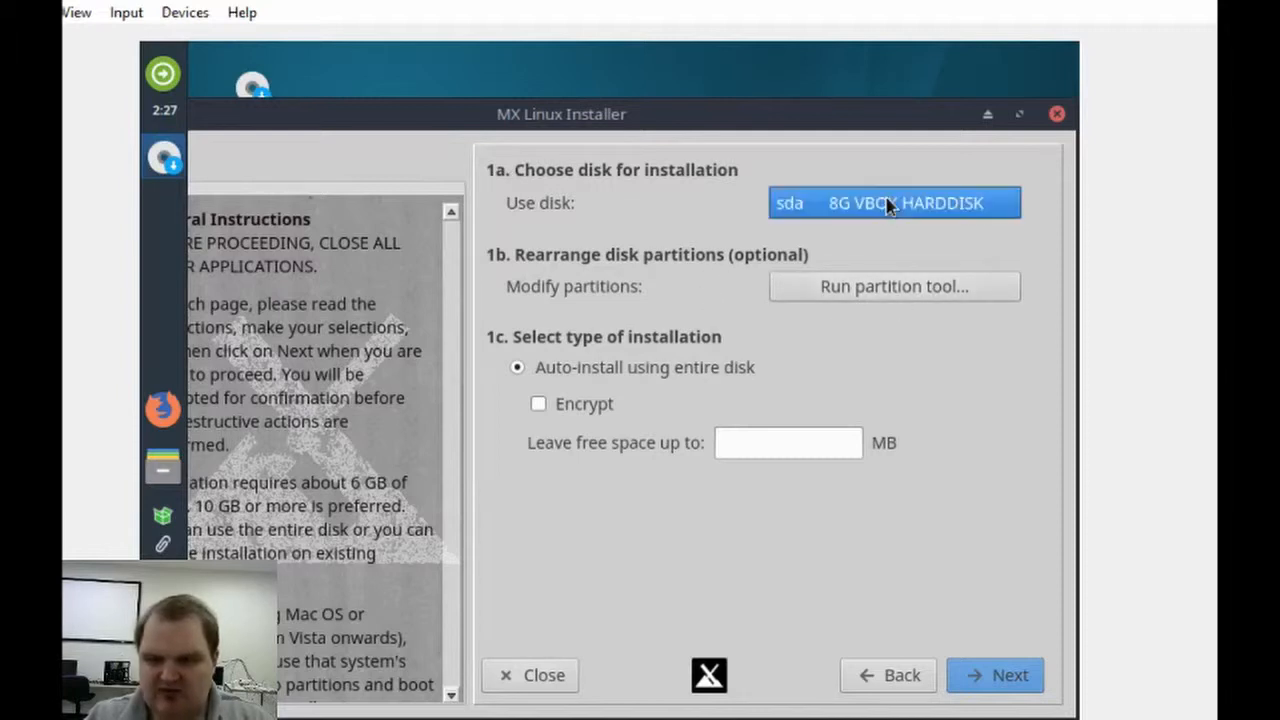
{"action": "left_click", "coordinate": [898, 203]}
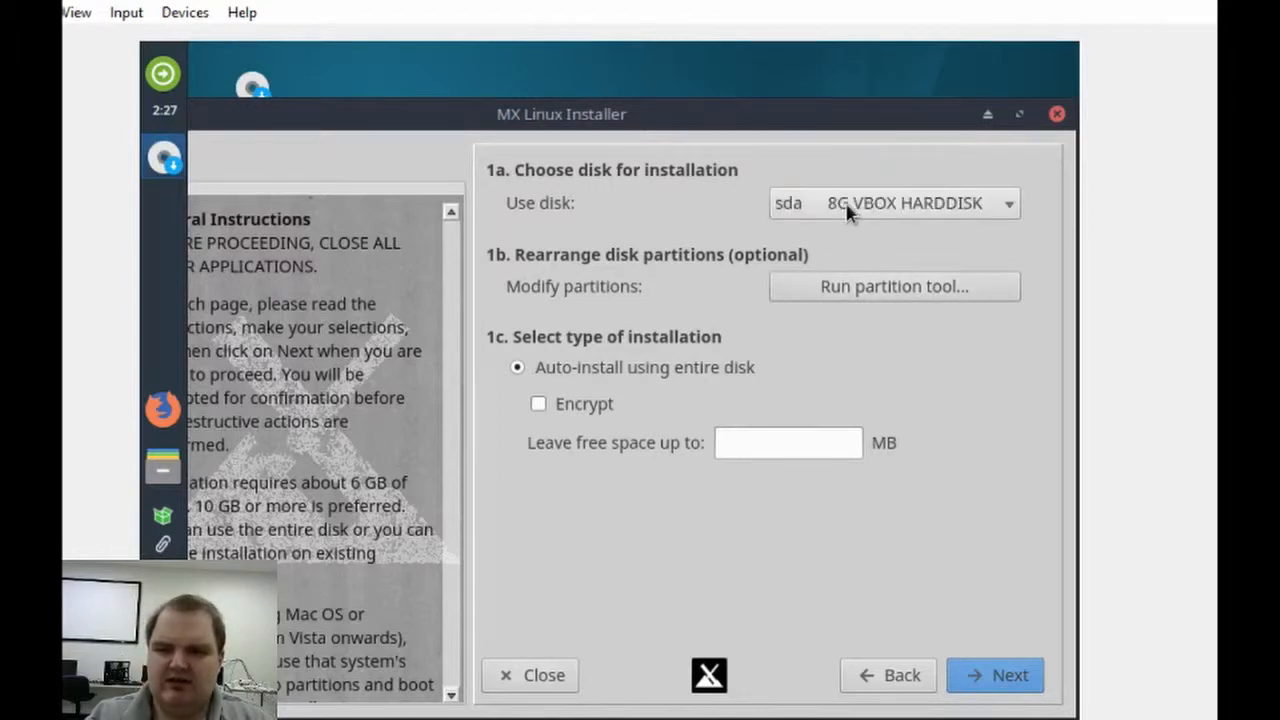
{"action": "left_click", "coordinate": [802, 206]}
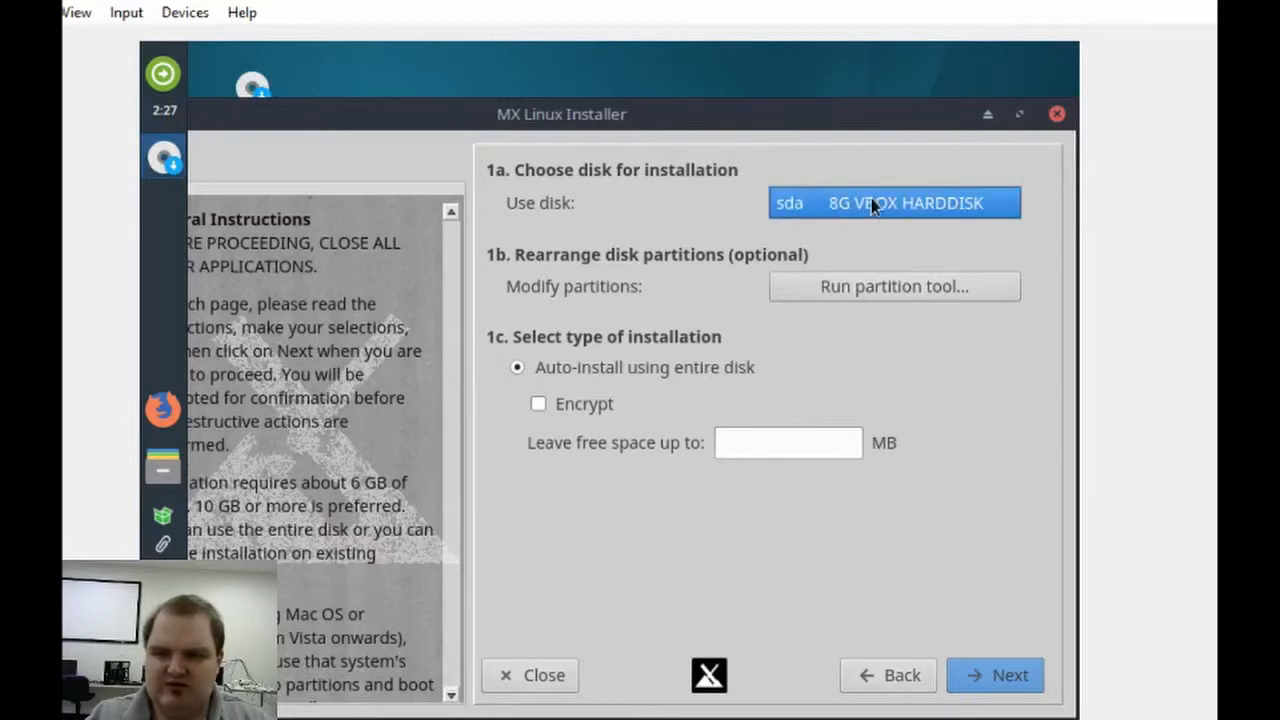
{"action": "left_click", "coordinate": [1002, 206]}
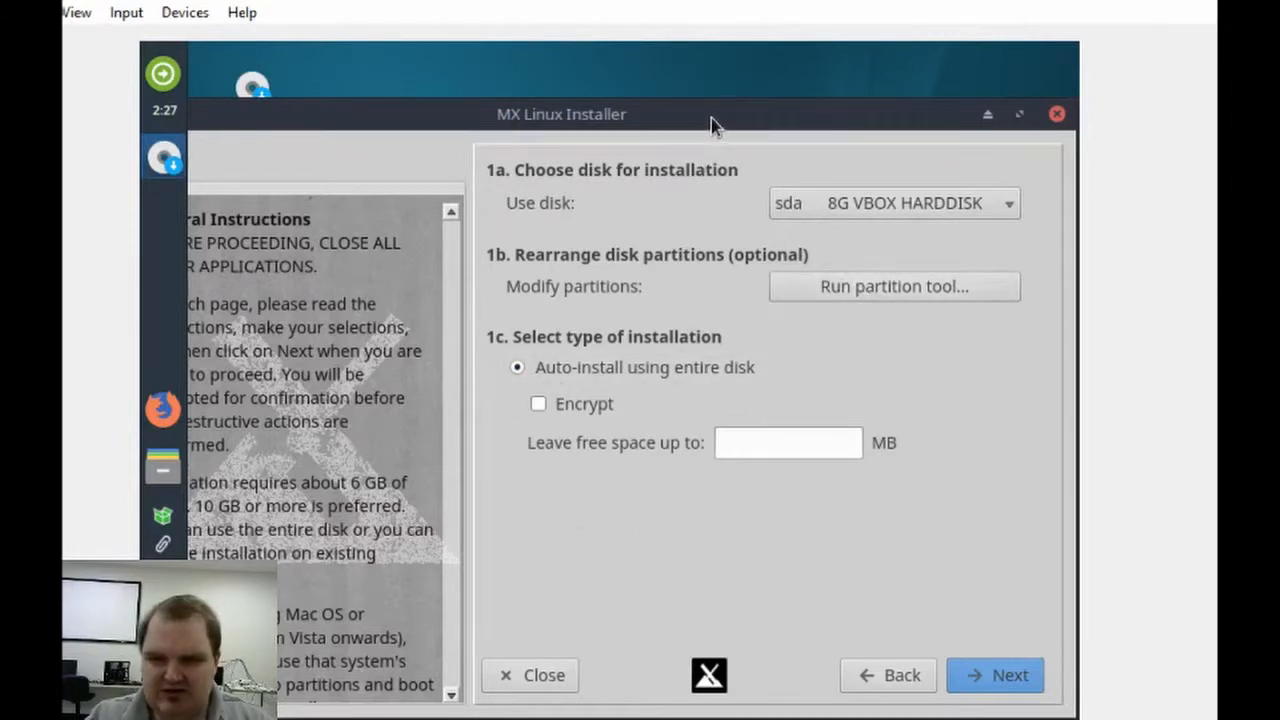
Run the partition tool from the installer, inspect the layout of /dev/sda in GParted and close it.
{"action": "left_click_drag", "start_coordinate": [707, 115], "coordinate": [708, 134]}
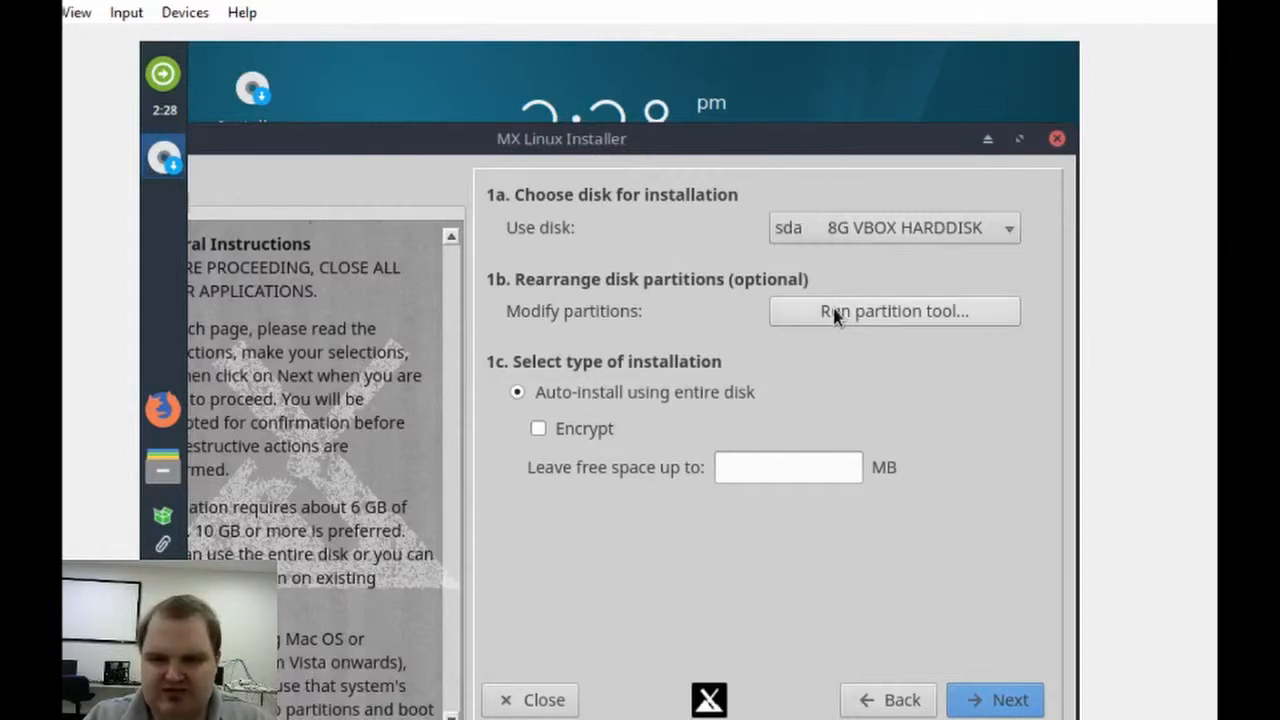
{"action": "left_click", "coordinate": [857, 316]}
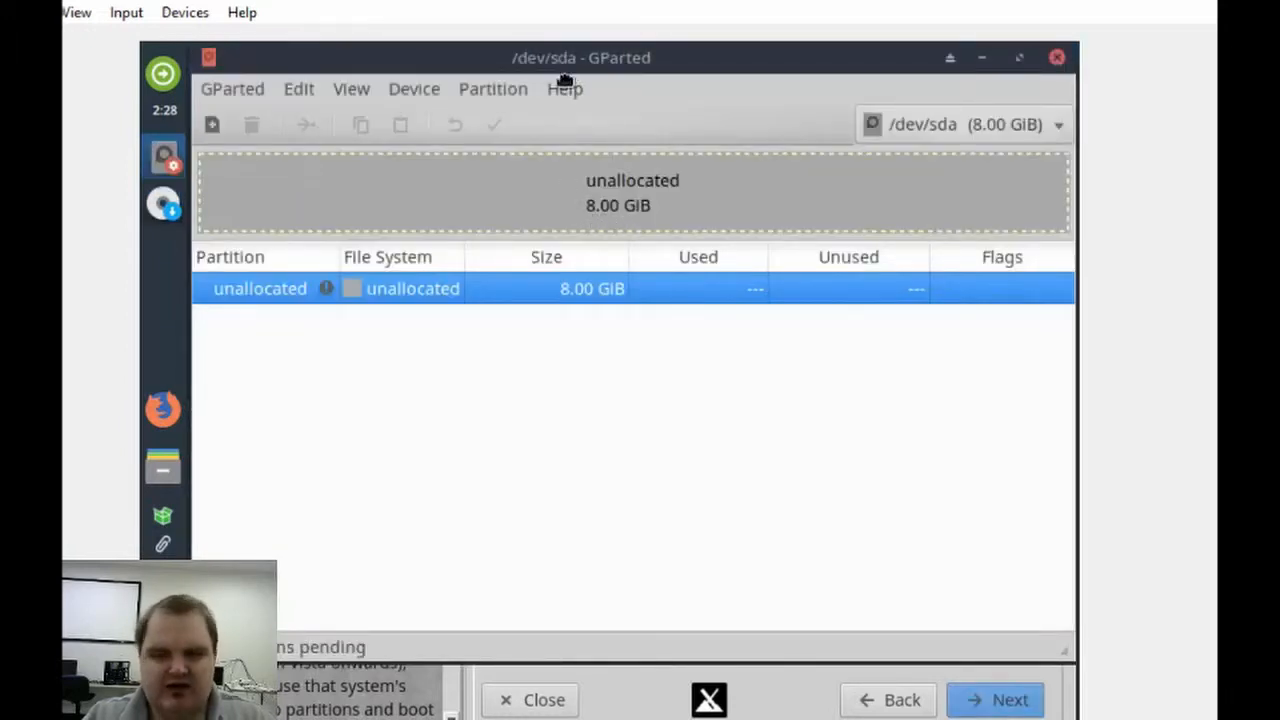
{"action": "left_click_drag", "start_coordinate": [563, 64], "coordinate": [570, 131]}
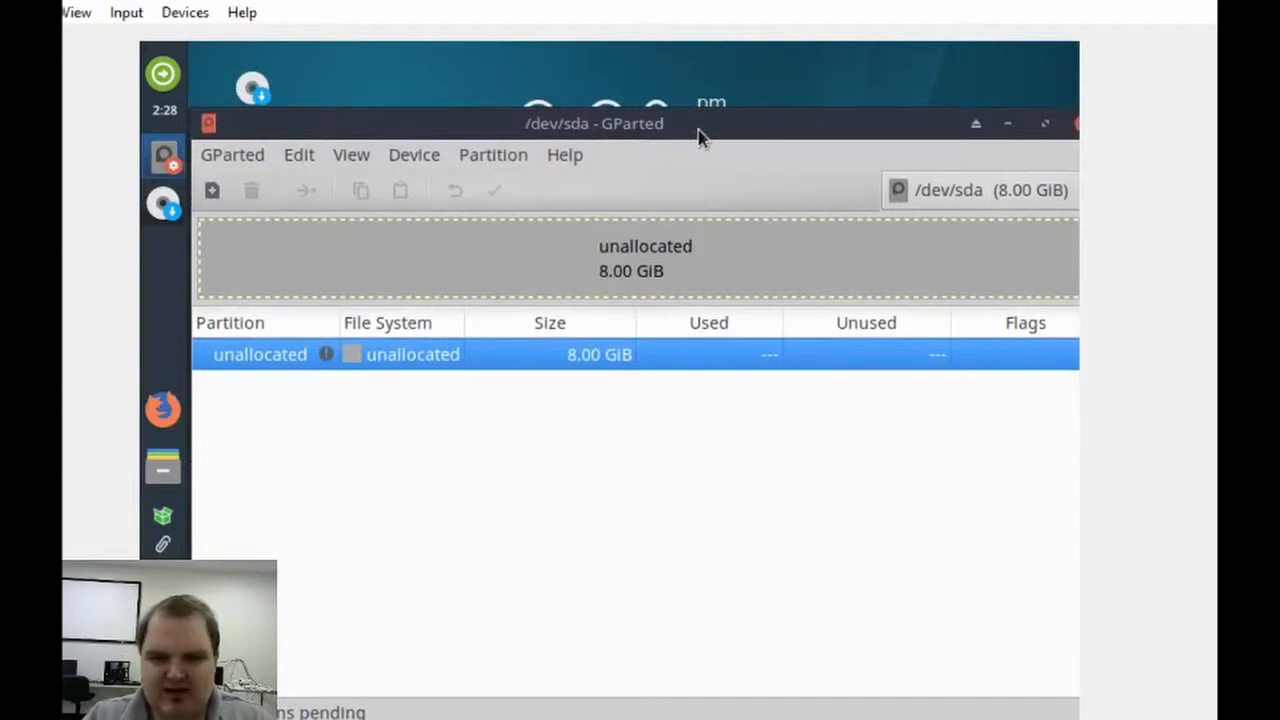
{"action": "left_click_drag", "start_coordinate": [280, 134], "coordinate": [343, 134]}
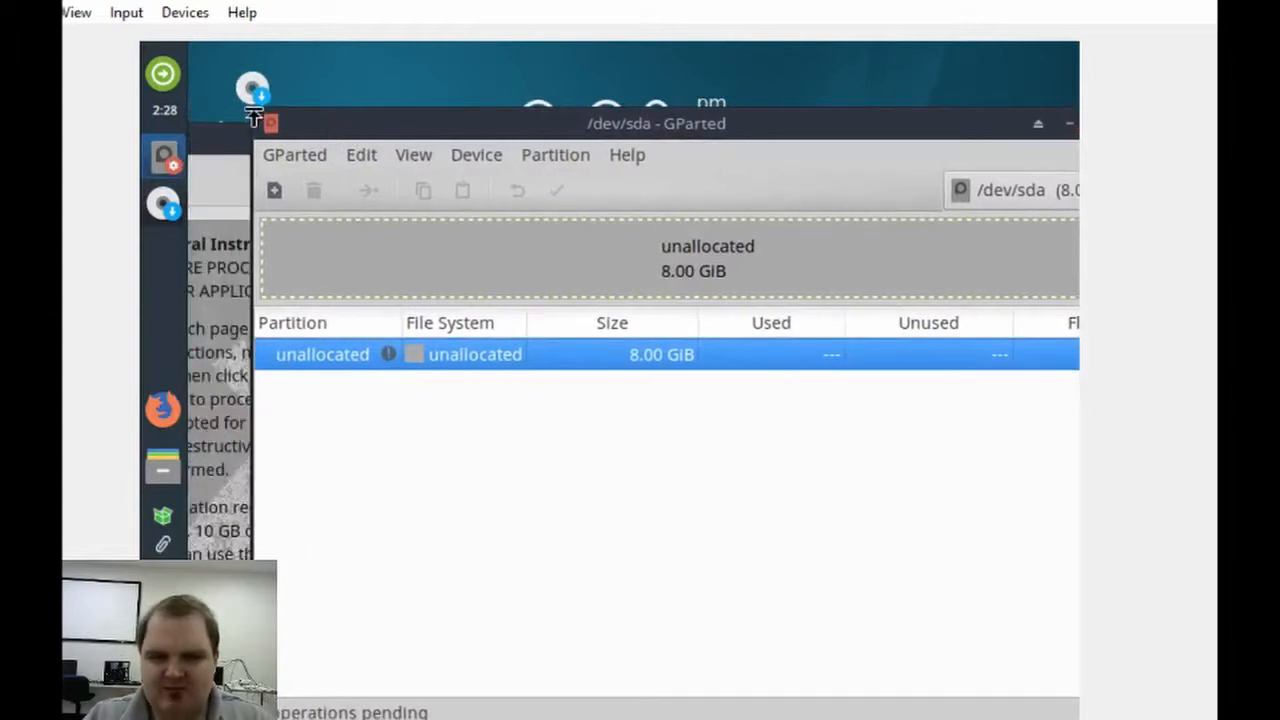
{"action": "left_click_drag", "start_coordinate": [254, 118], "coordinate": [254, 134]}
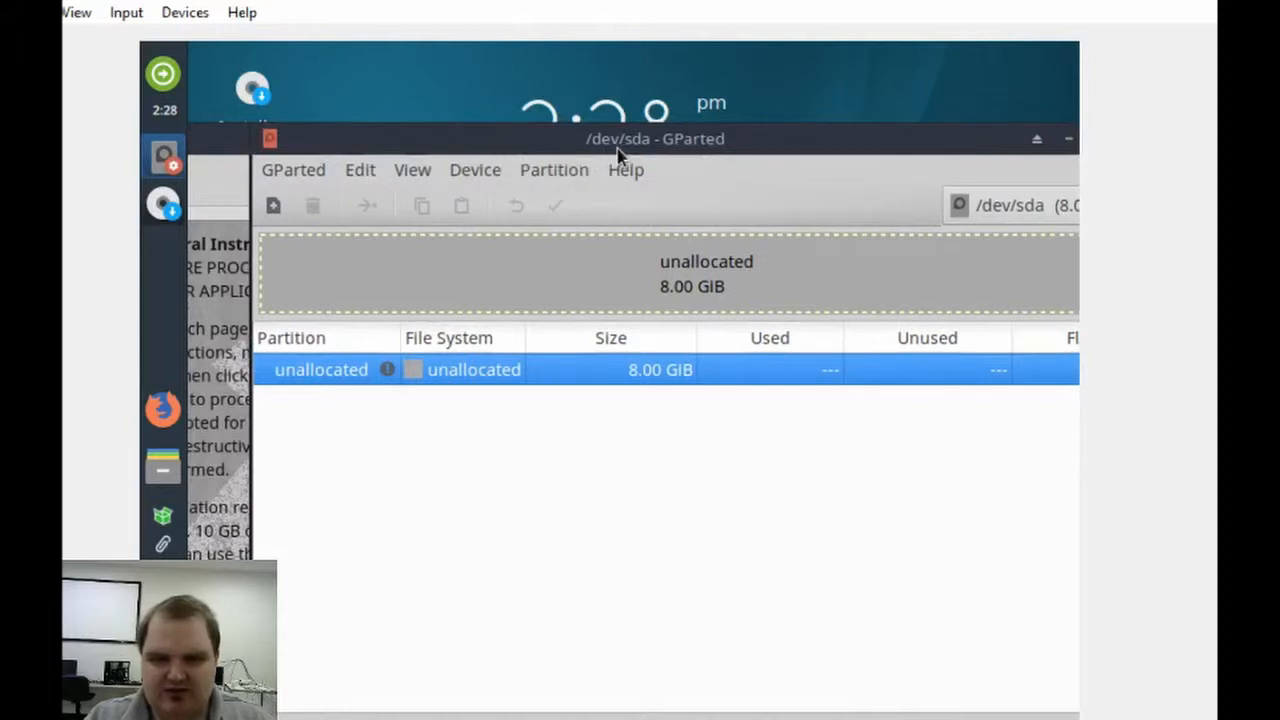
{"action": "left_click_drag", "start_coordinate": [618, 152], "coordinate": [494, 148]}
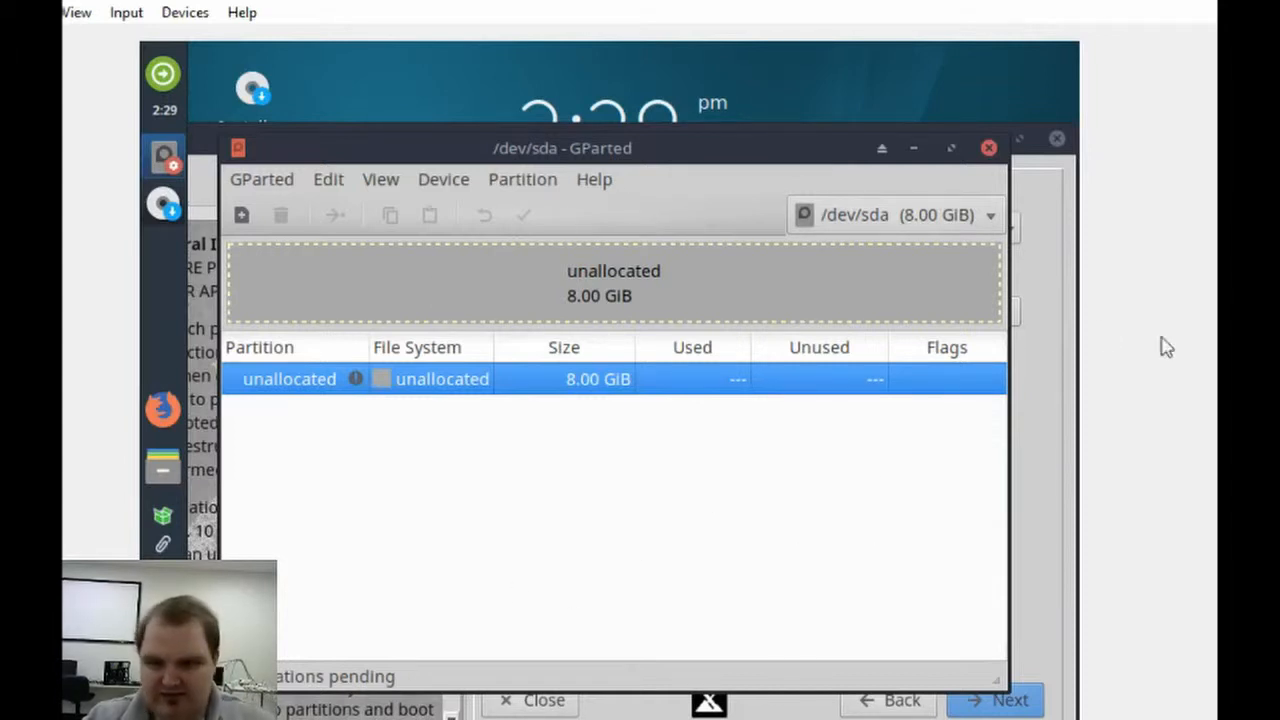
{"action": "left_click", "coordinate": [988, 147]}
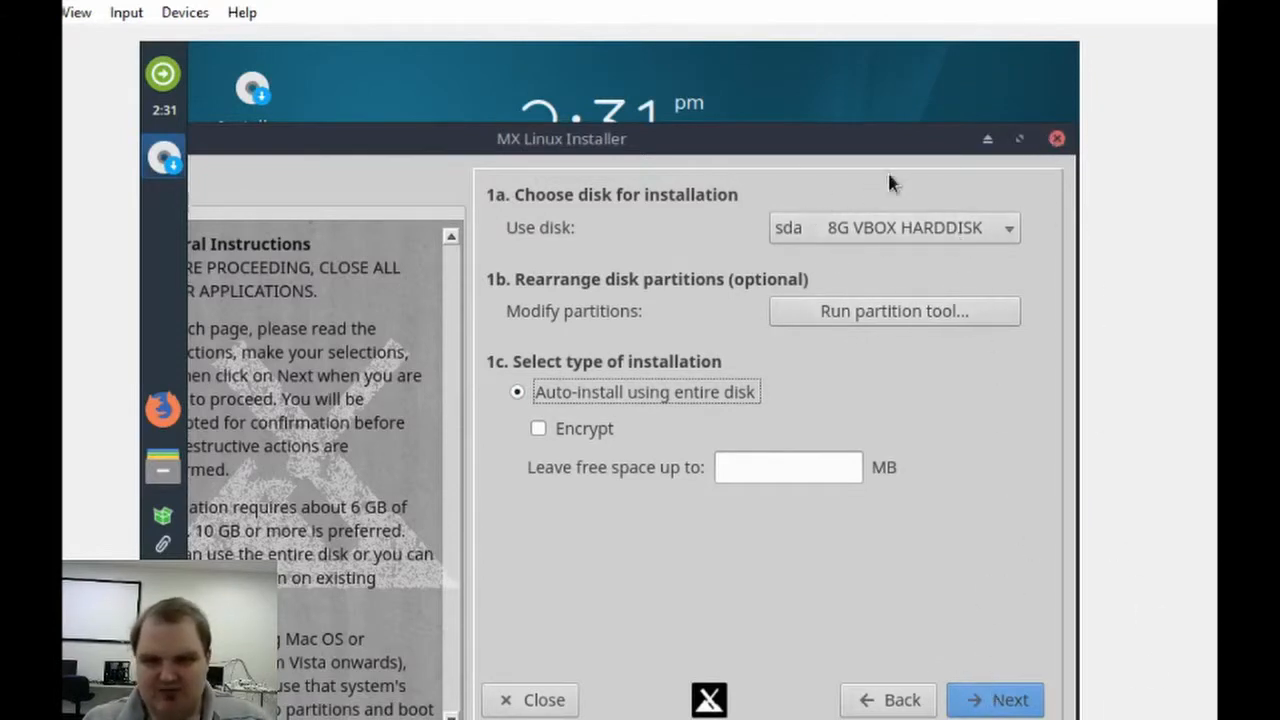
Close the MX Linux Installer, and view the log-out options before cancelling them.
{"action": "left_click", "coordinate": [1057, 139]}
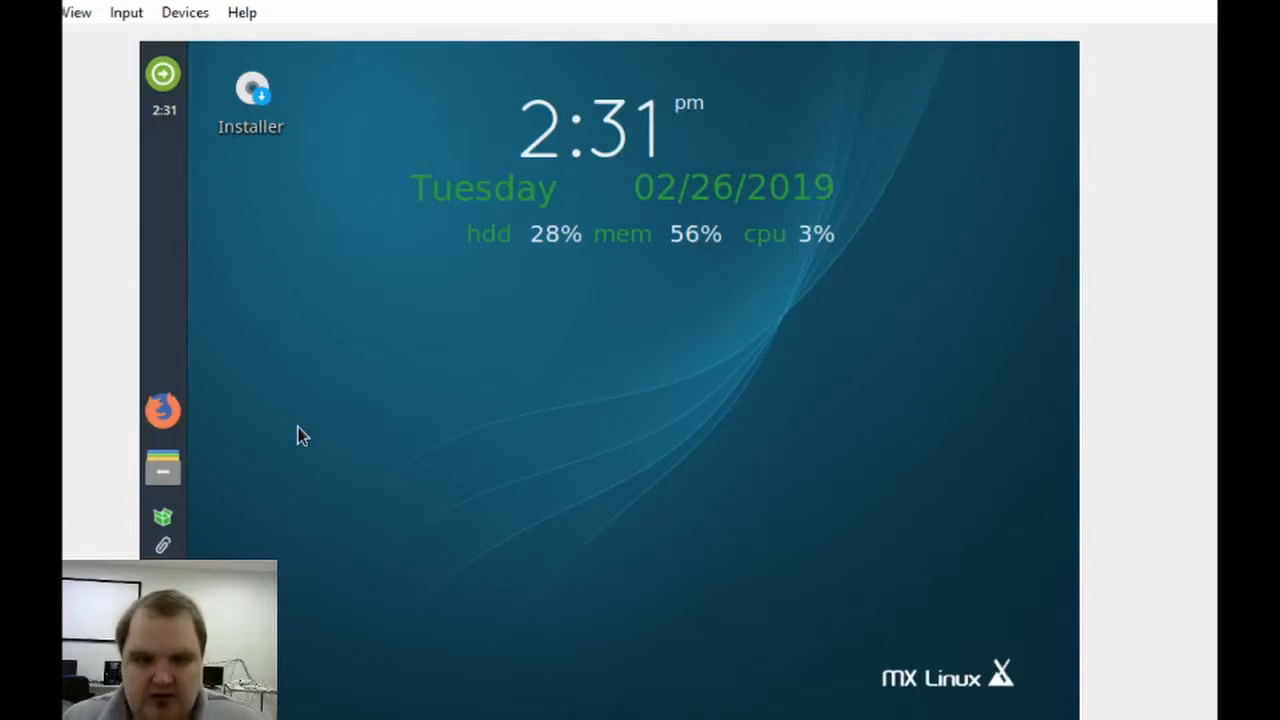
{"action": "left_click", "coordinate": [163, 73]}
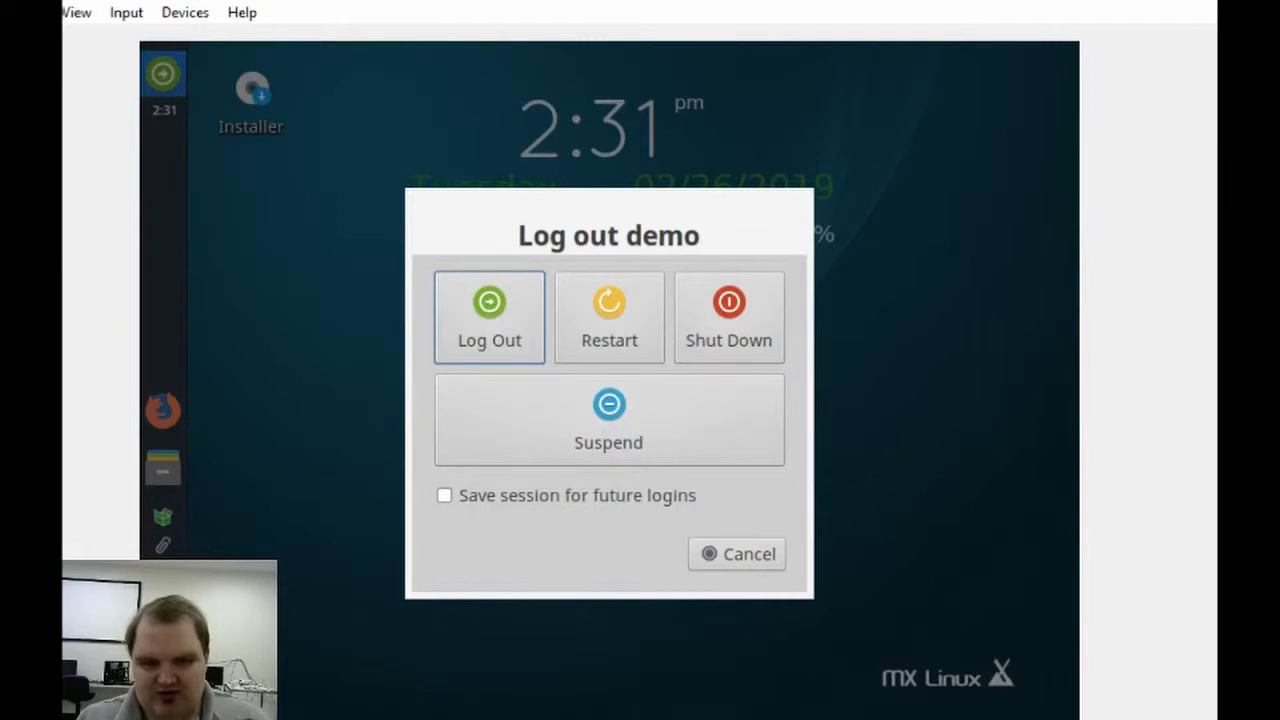
{"action": "left_click", "coordinate": [754, 554]}
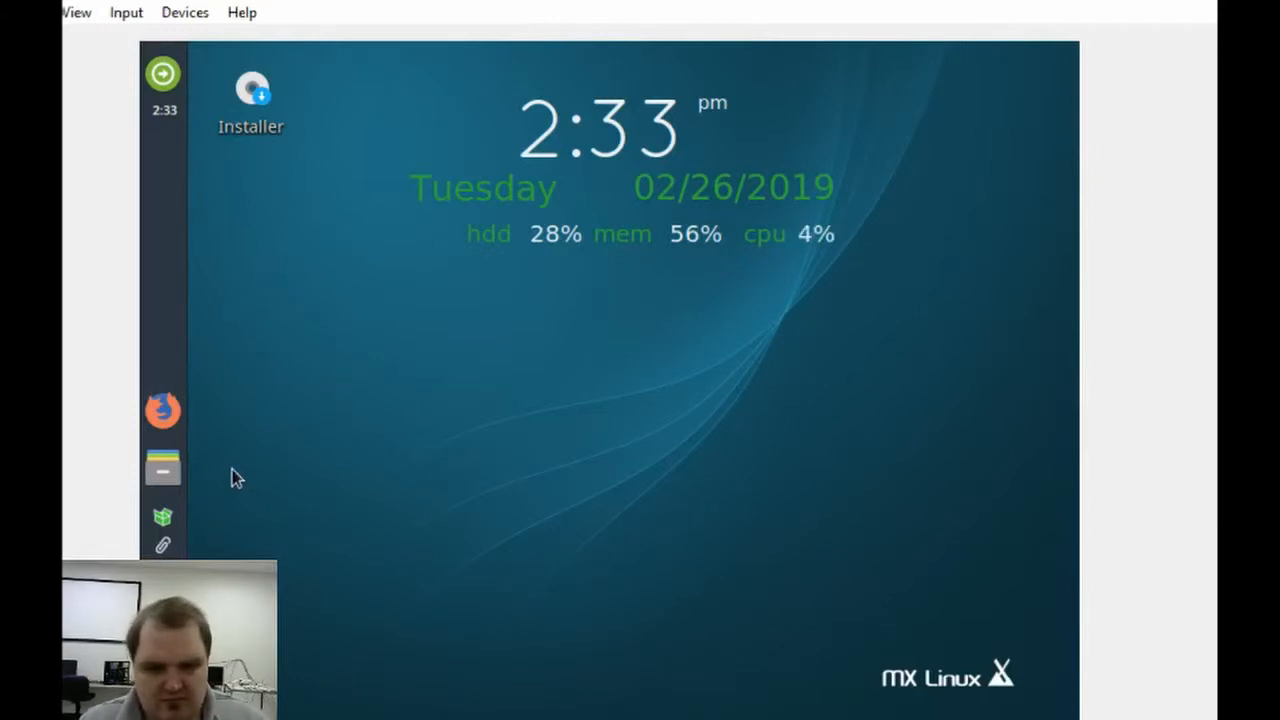
Open MX Updater and examine the full upgrade preview of packages to install and upgrade.
{"action": "left_click", "coordinate": [164, 516]}
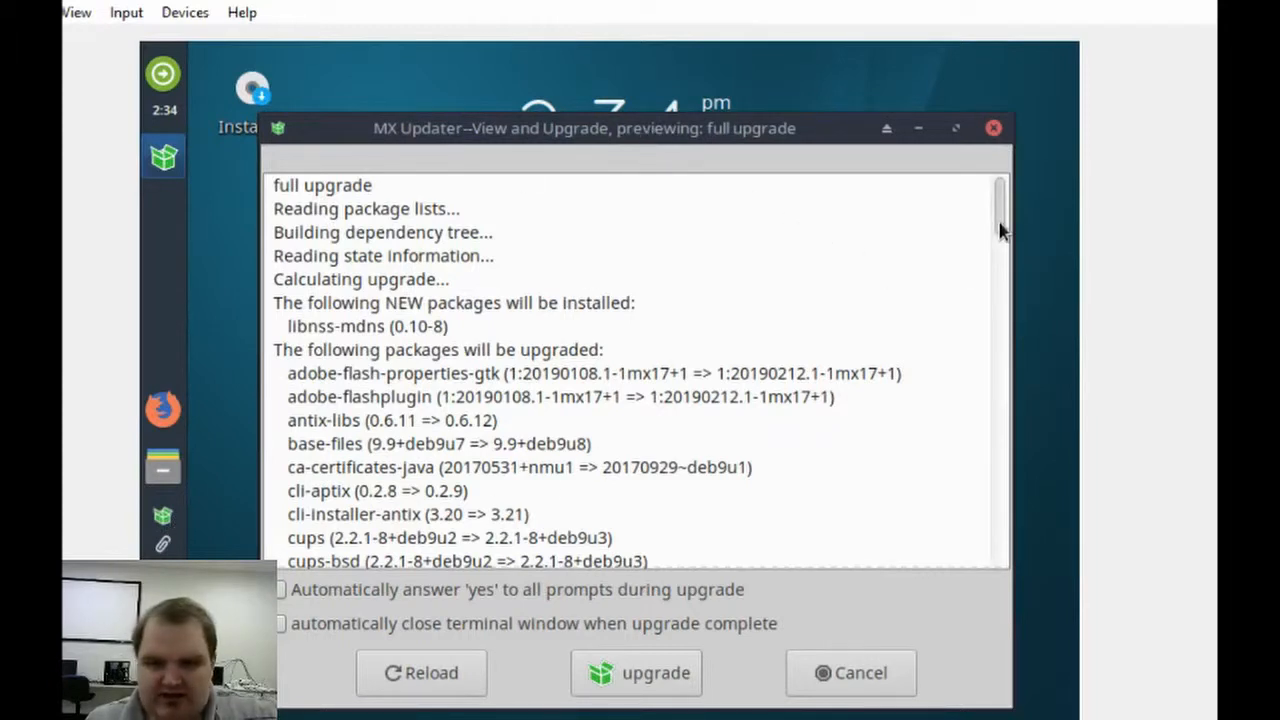
{"action": "mouse_move", "coordinate": [1000, 200]}
{"action": "left_mouse_down"}
{"action": "mouse_move", "coordinate": [1000, 266]}
{"action": "mouse_move", "coordinate": [985, 260]}
{"action": "mouse_move", "coordinate": [982, 208]}
{"action": "left_mouse_up"}
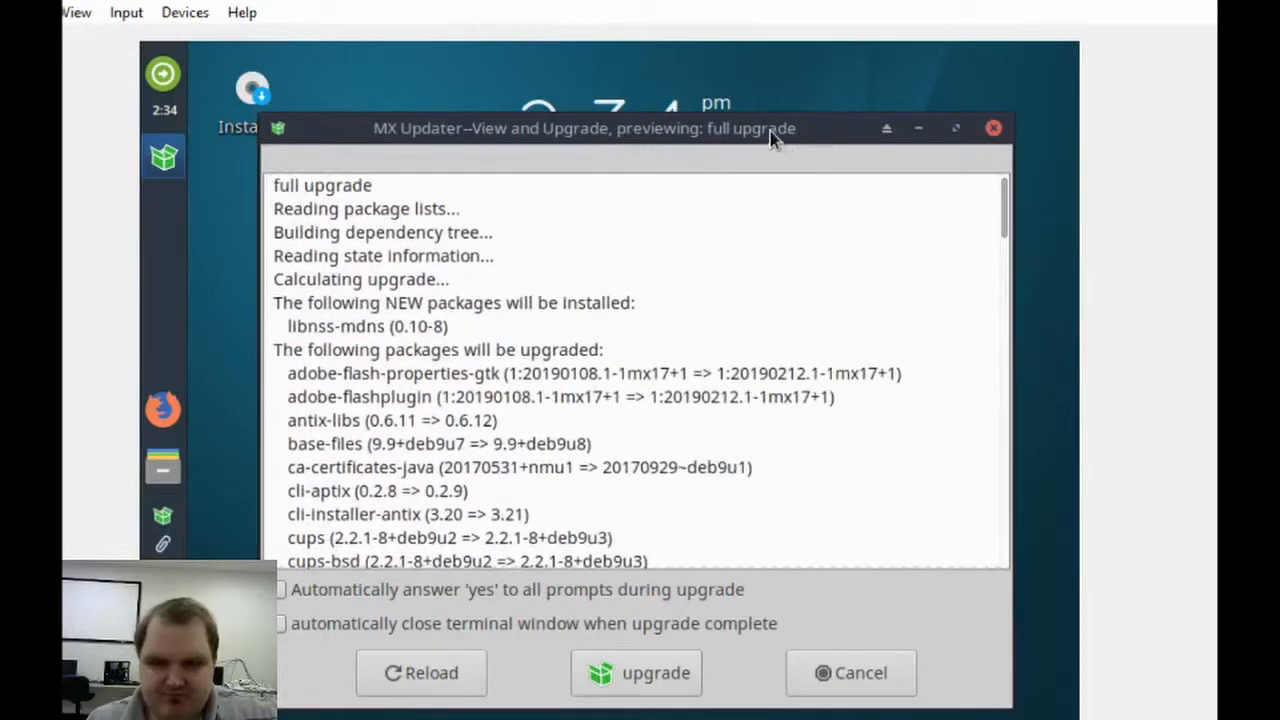
{"action": "left_click_drag", "start_coordinate": [770, 131], "coordinate": [747, 118]}
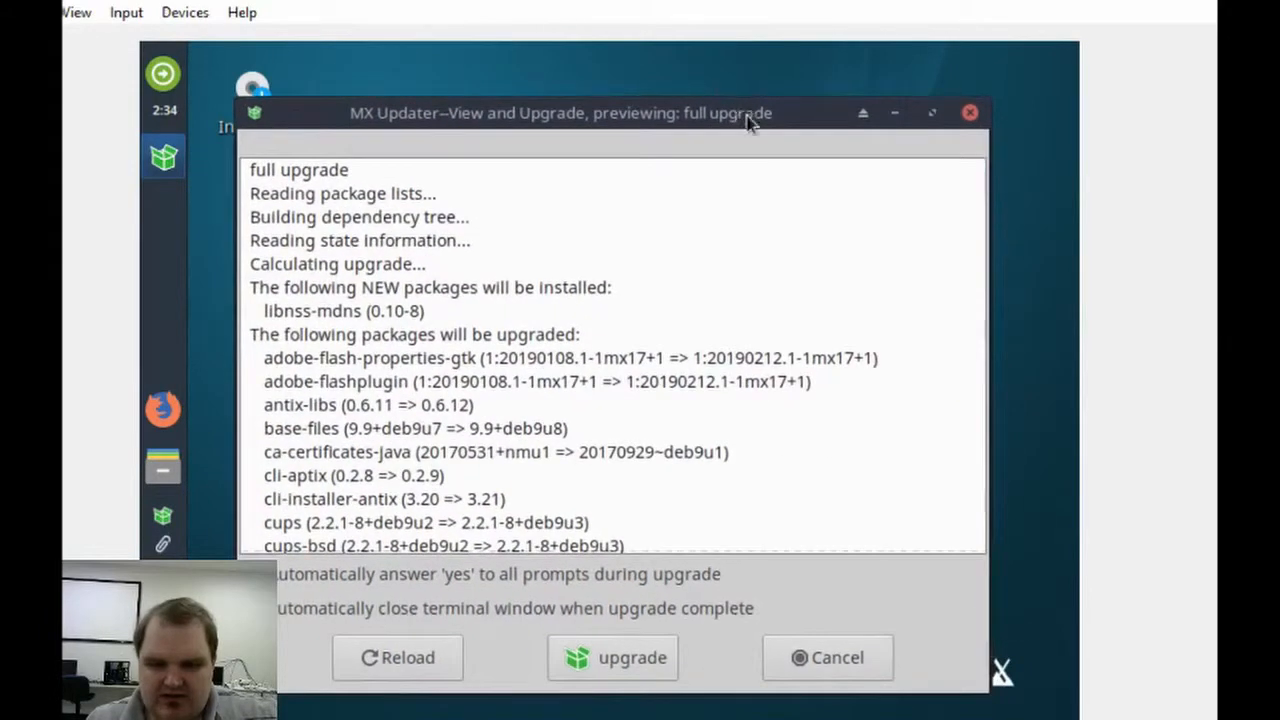
Review the full upgrade preview from the package list through its closing summary, then cancel the upgrade.
{"action": "left_click_drag", "start_coordinate": [635, 112], "coordinate": [641, 104]}
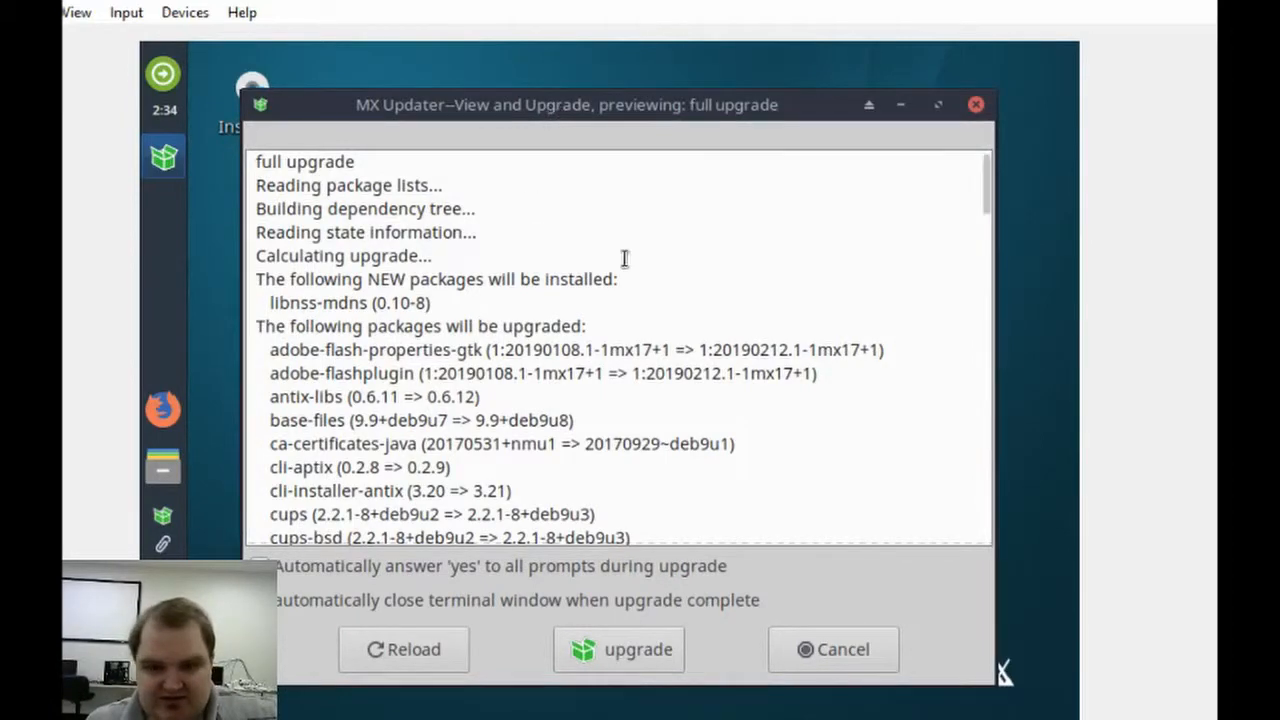
{"action": "scroll", "coordinate": [630, 260], "scroll_direction": "down", "scroll_amount": 2}
{"action": "scroll", "coordinate": [634, 260], "scroll_direction": "down", "scroll_amount": 20}
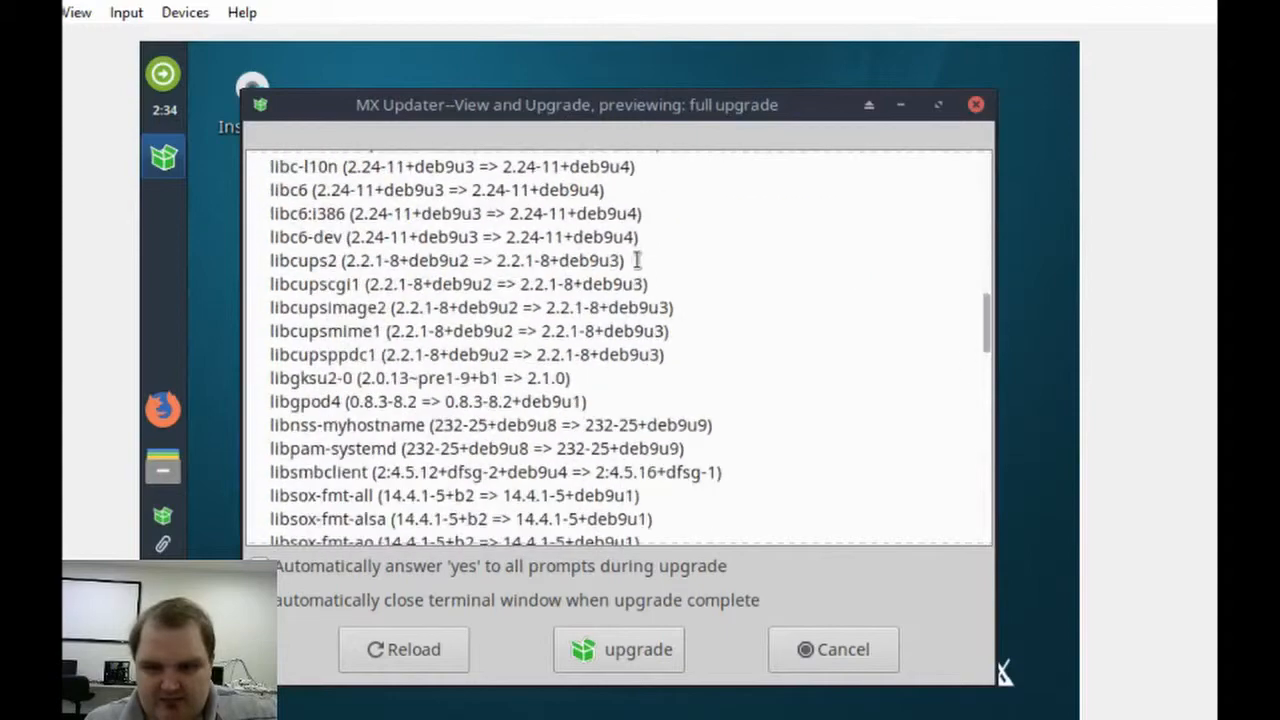
{"action": "scroll", "coordinate": [635, 258], "scroll_direction": "down", "scroll_amount": 5}
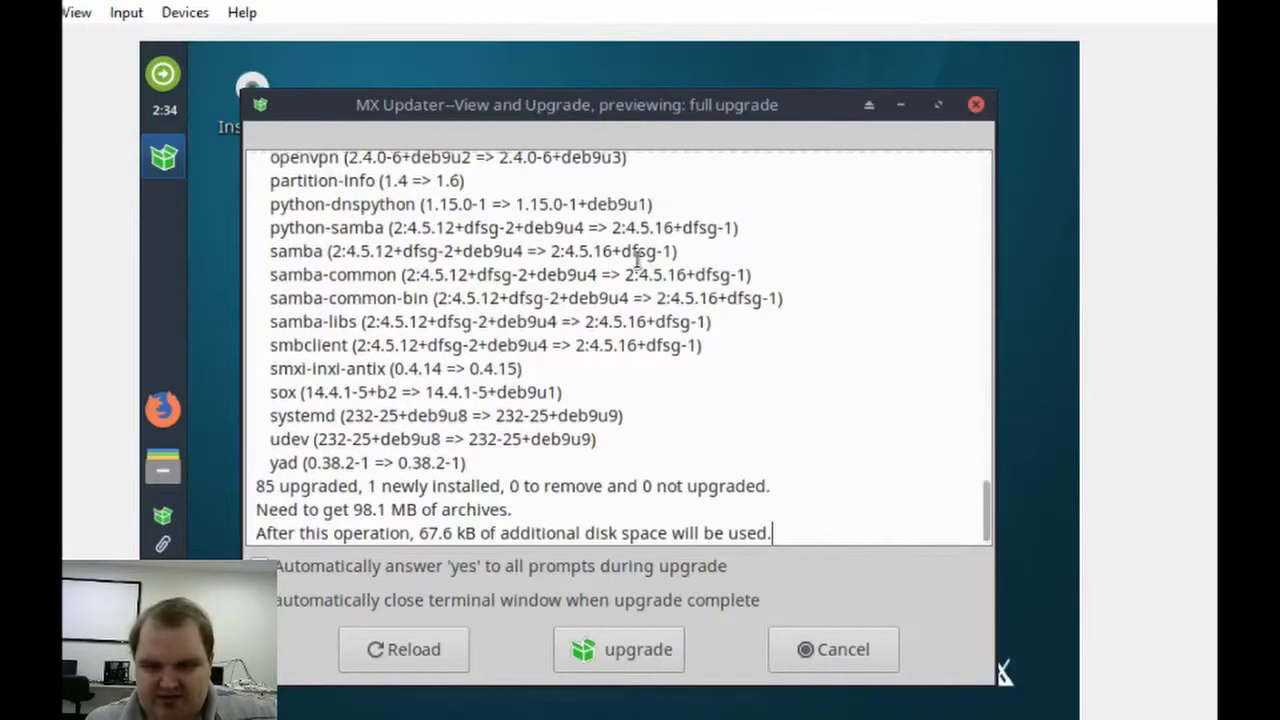
{"action": "scroll", "coordinate": [634, 255], "scroll_direction": "up", "scroll_amount": 9}
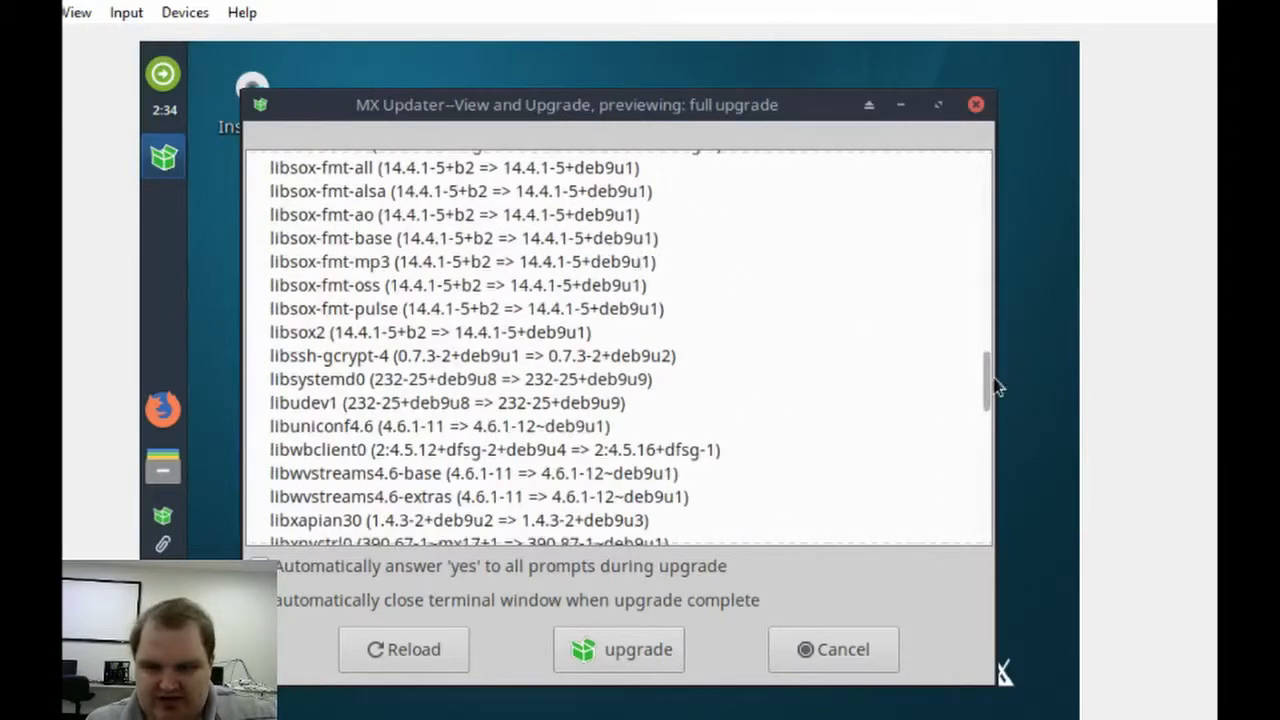
{"action": "left_click_drag", "start_coordinate": [988, 380], "coordinate": [998, 190]}
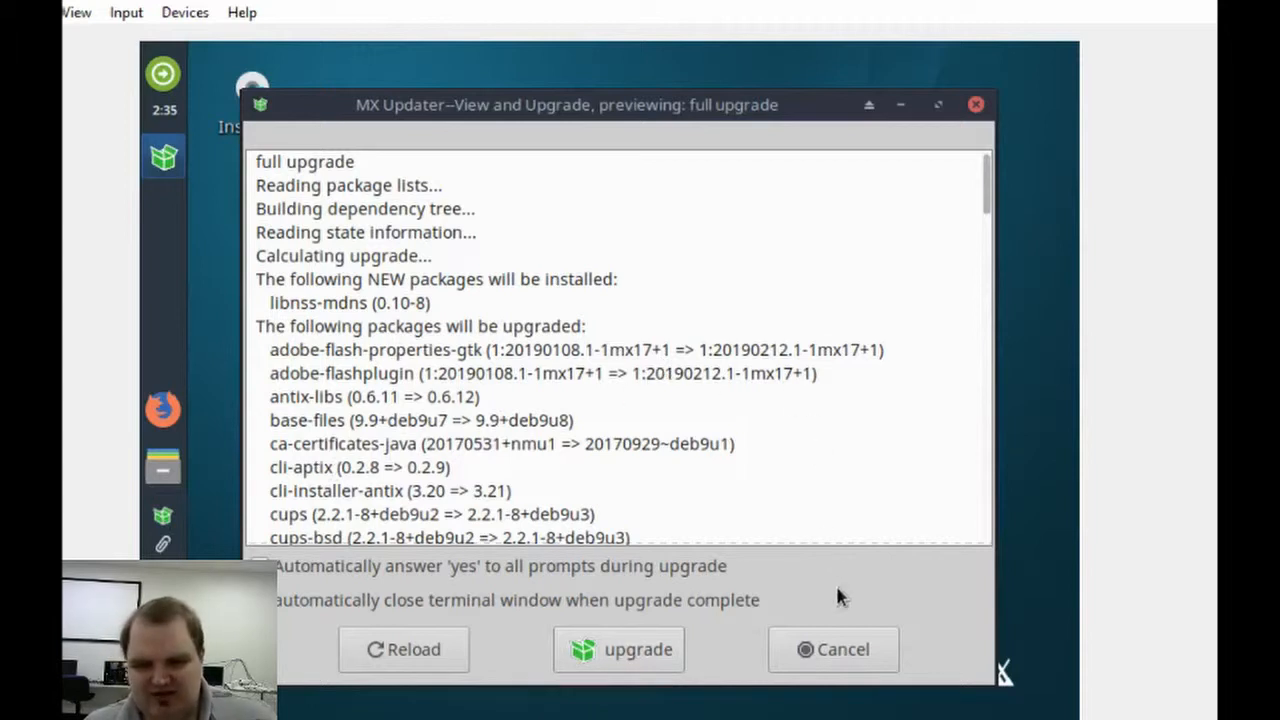
{"action": "left_click", "coordinate": [845, 652]}
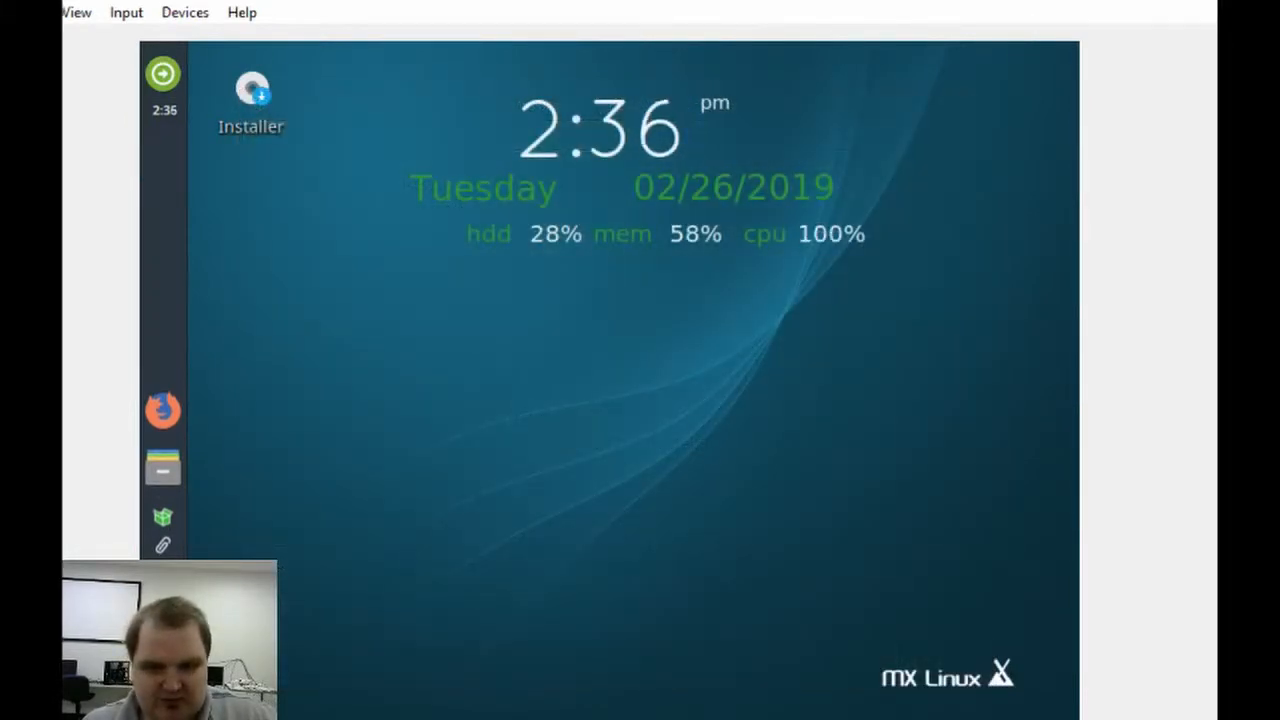
Browse the programs in the Accessories category of the application menu.
{"action": "left_click", "coordinate": [163, 712]}
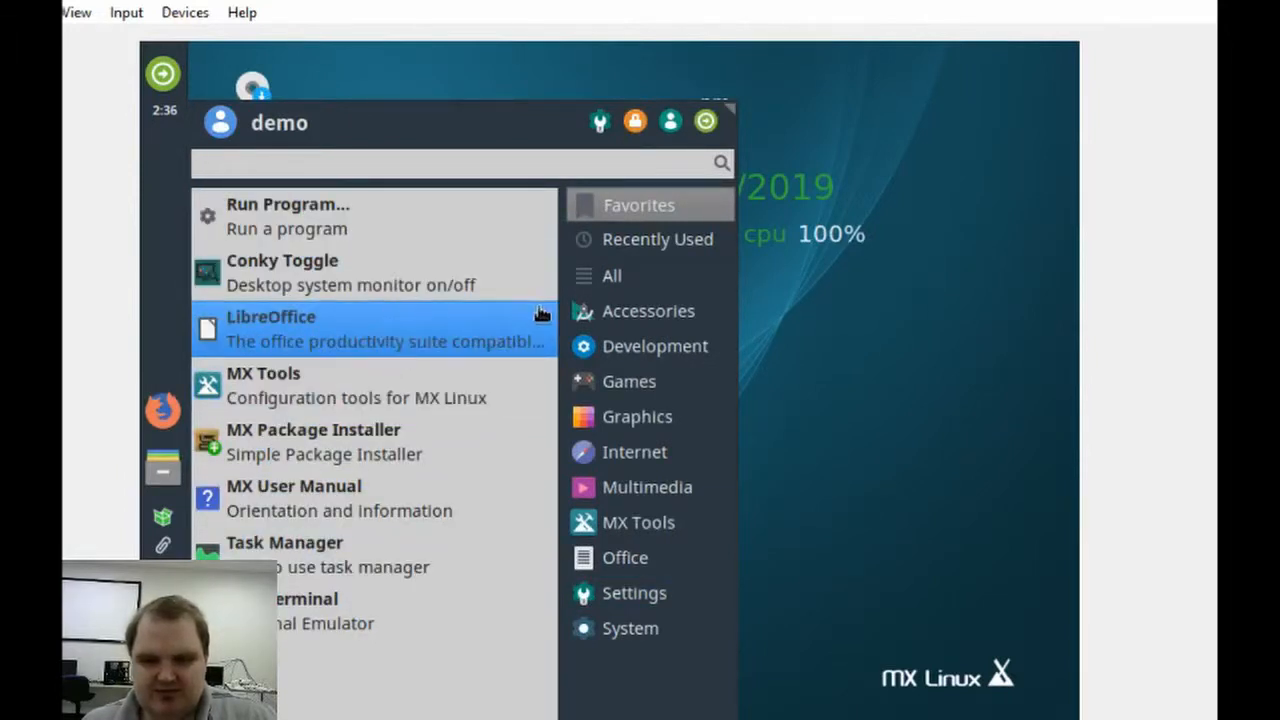
{"action": "left_click", "coordinate": [605, 311]}
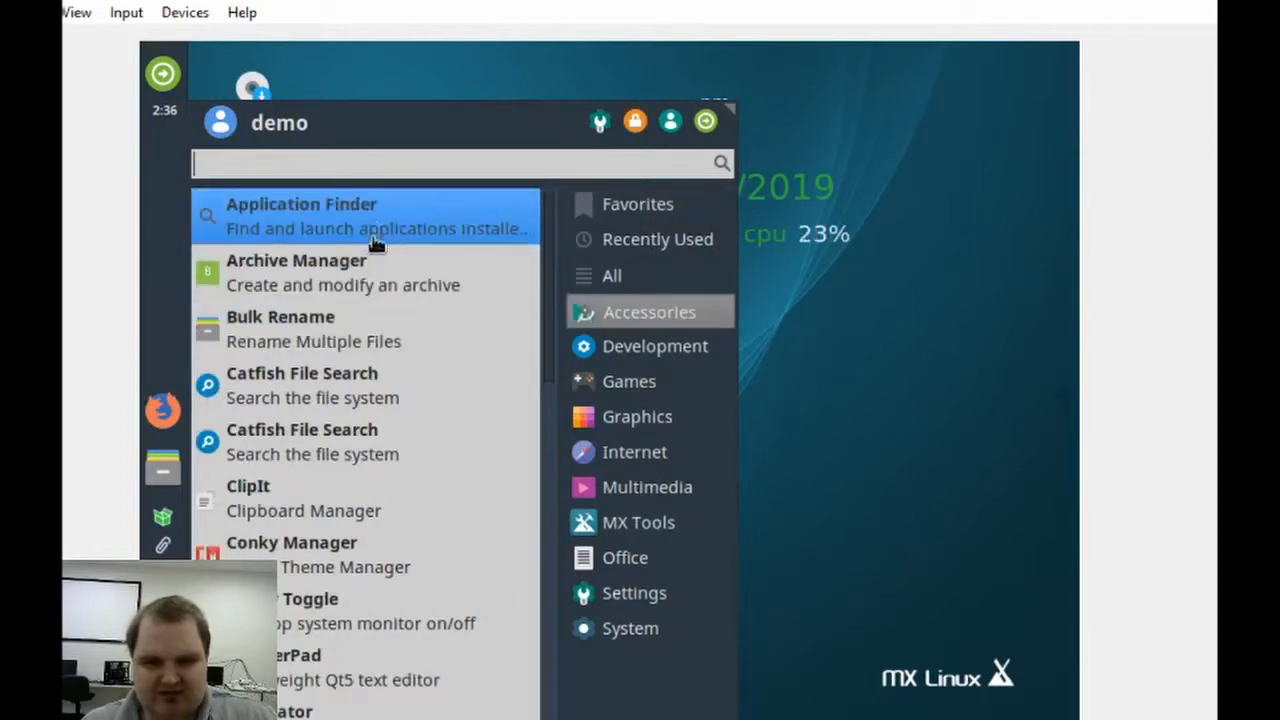
{"action": "scroll", "coordinate": [362, 635], "scroll_direction": "down", "scroll_amount": 3}
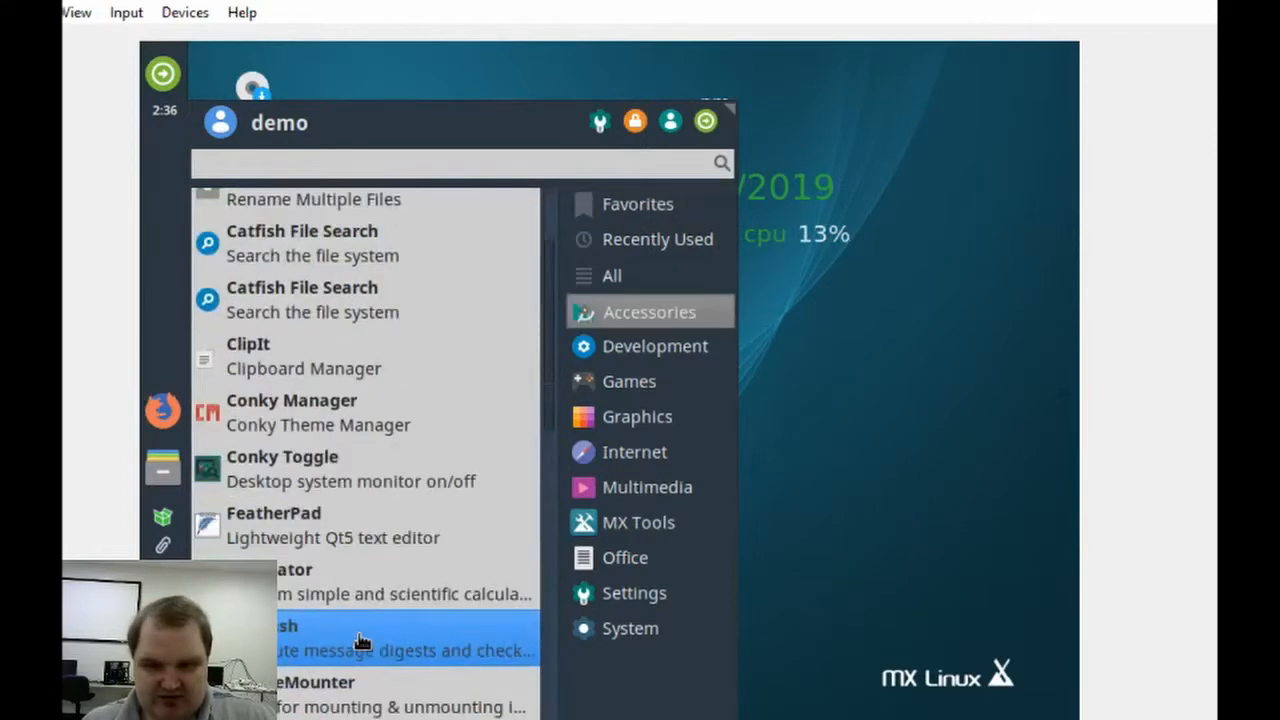
{"action": "scroll", "coordinate": [362, 640], "scroll_direction": "down", "scroll_amount": 15}
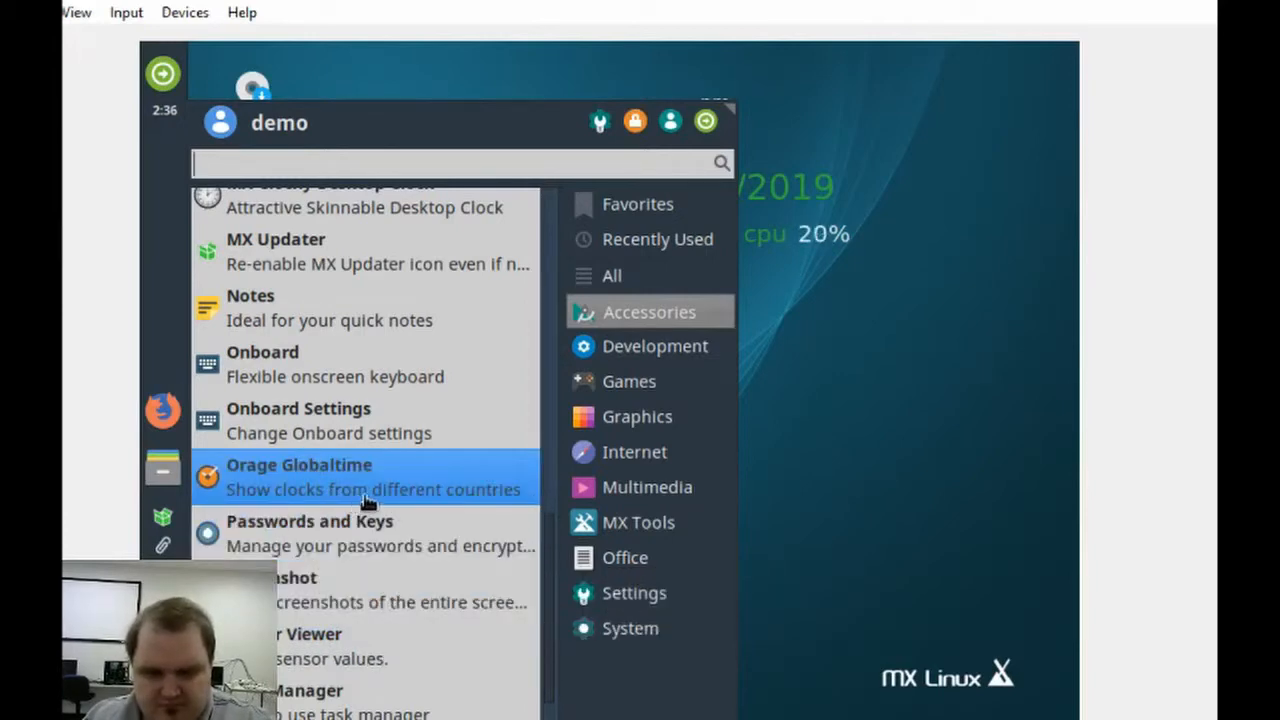
{"action": "scroll", "coordinate": [368, 500], "scroll_direction": "up", "scroll_amount": 3}
{"action": "scroll", "coordinate": [368, 498], "scroll_direction": "up", "scroll_amount": 10}
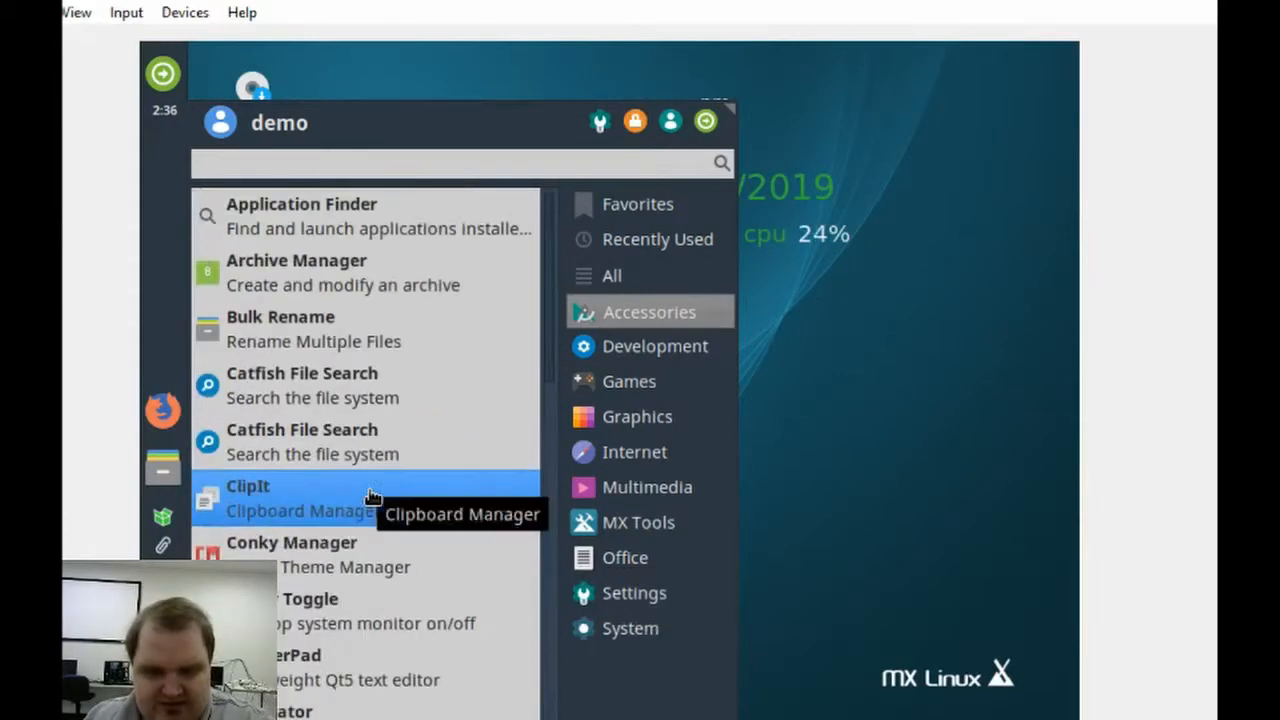
{"action": "scroll", "coordinate": [365, 380], "scroll_direction": "down", "scroll_amount": 3}
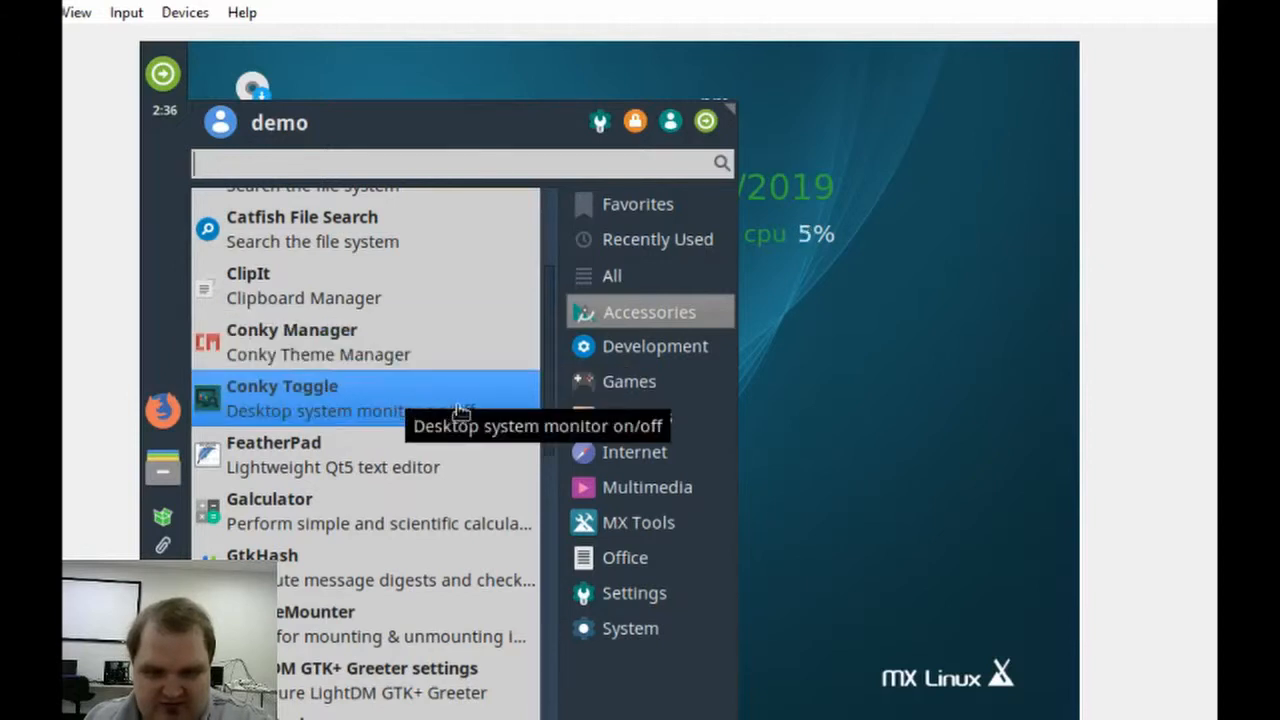
Open Conky Manager and preview the AP-info-debianUpdates-coloursMod-oldsyntx widget, enlarging the preview area.
{"action": "left_click", "coordinate": [418, 353]}
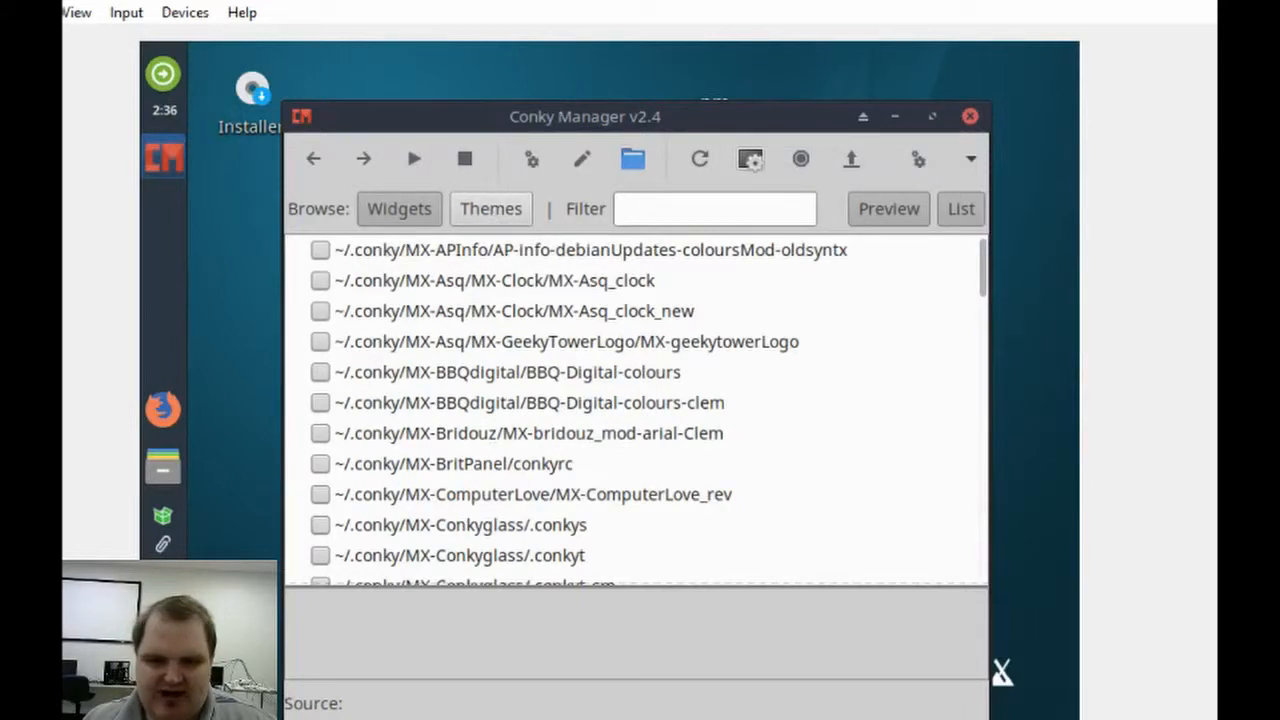
{"action": "key", "text": "super"}
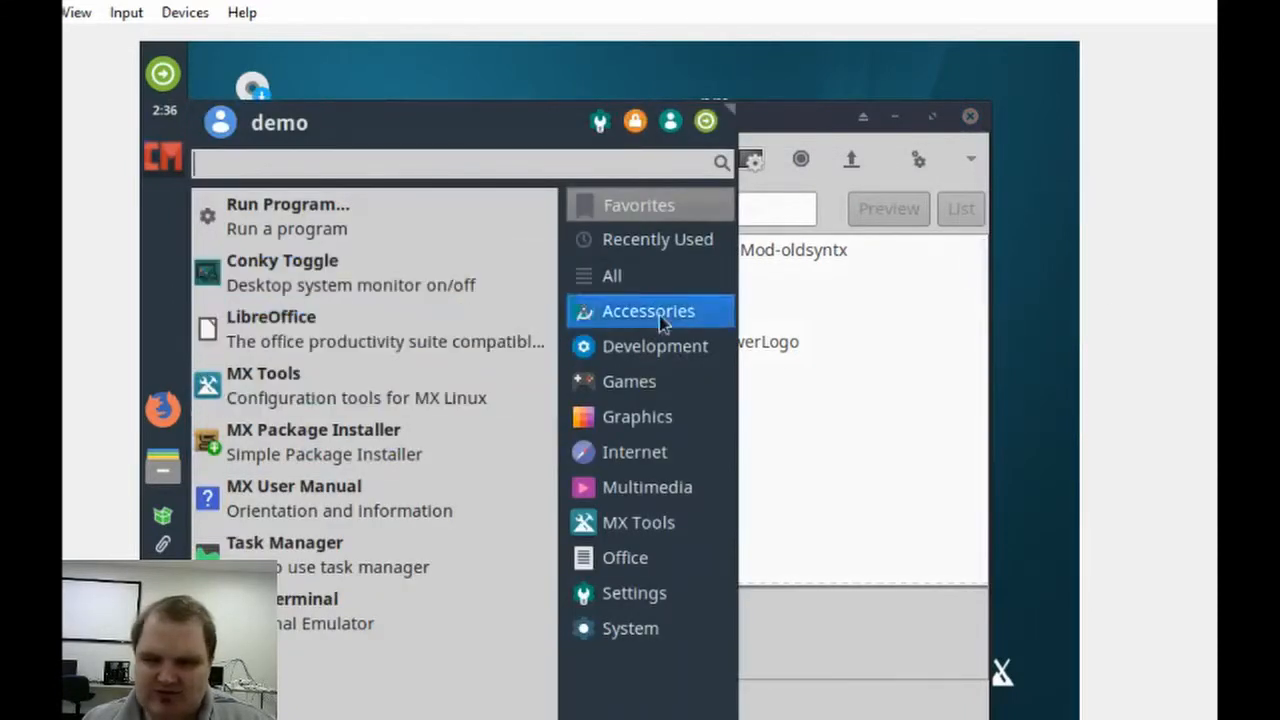
{"action": "left_click", "coordinate": [812, 127]}
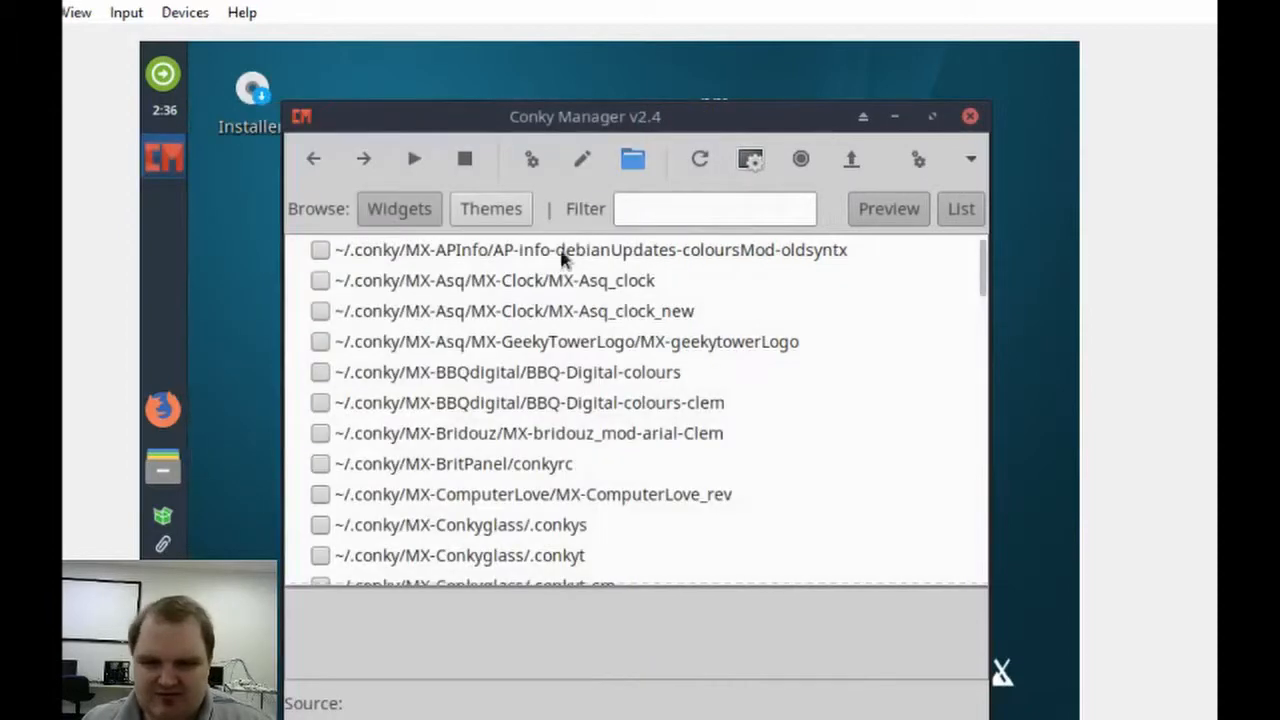
{"action": "left_click", "coordinate": [594, 253]}
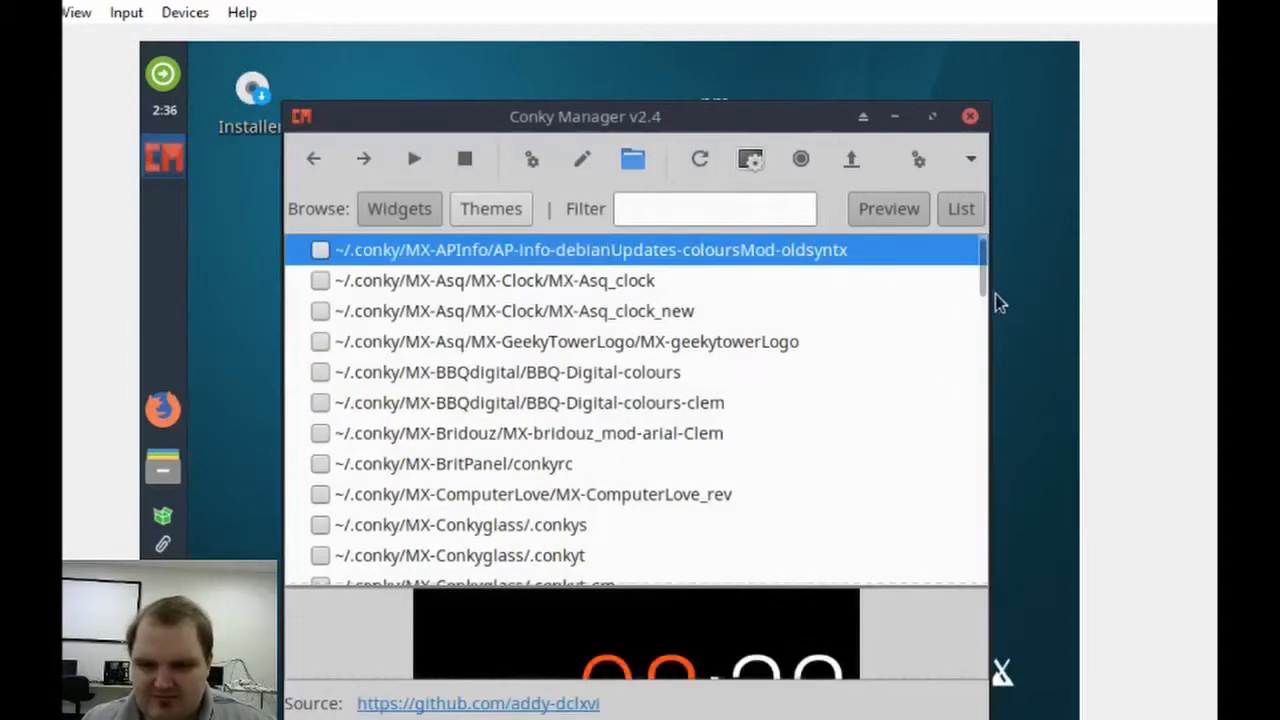
{"action": "scroll", "coordinate": [986, 290], "scroll_direction": "down", "scroll_amount": 3}
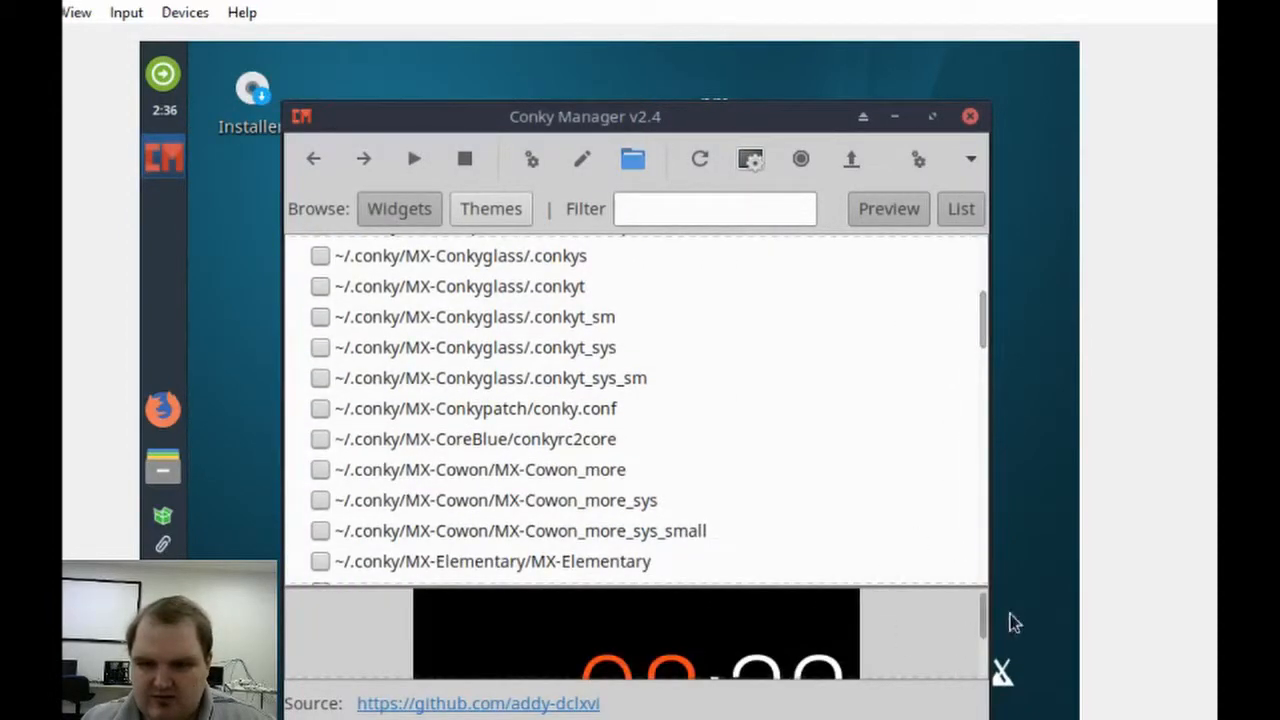
{"action": "left_click_drag", "start_coordinate": [900, 586], "coordinate": [885, 329]}
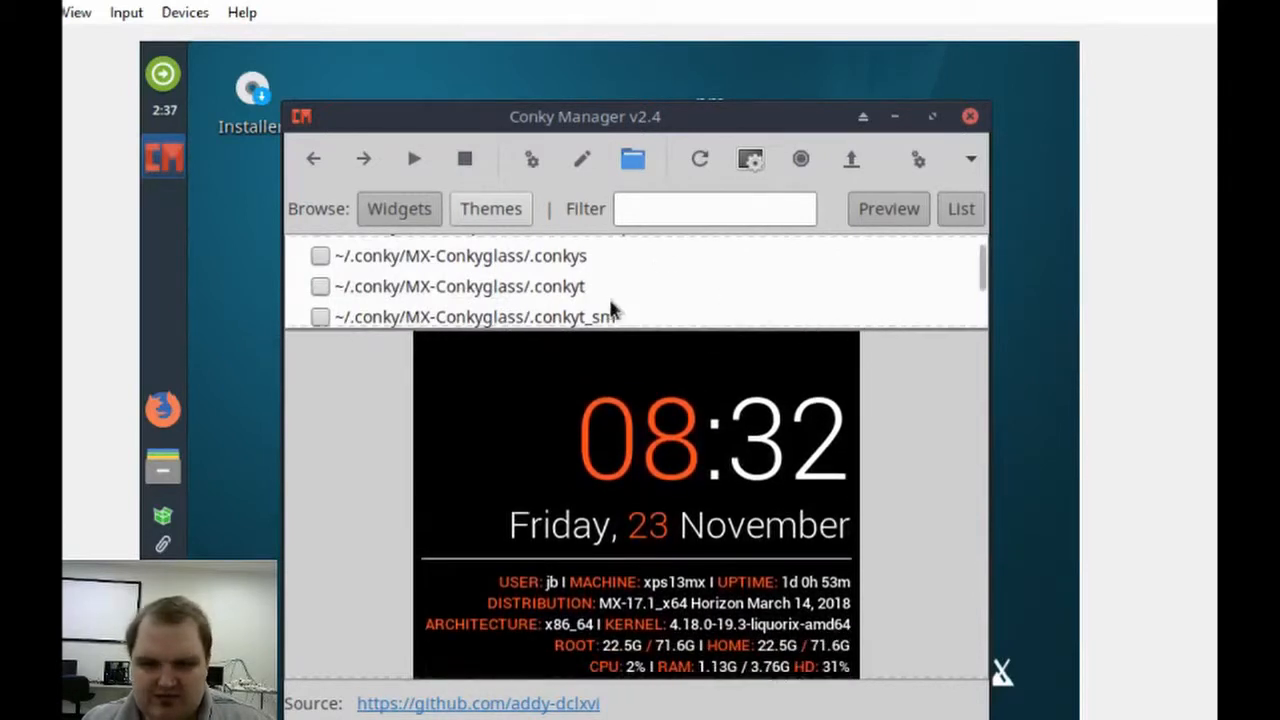
{"action": "scroll", "coordinate": [778, 308], "scroll_direction": "up", "scroll_amount": 5}
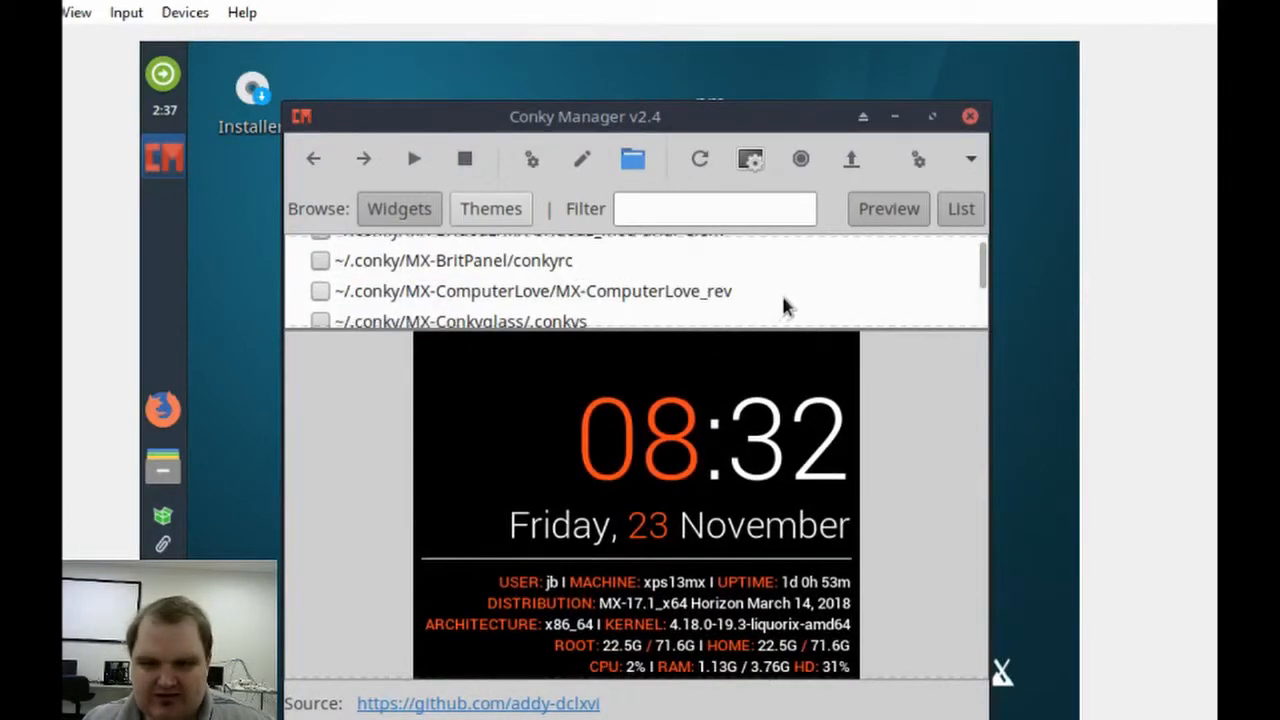
{"action": "scroll", "coordinate": [697, 286], "scroll_direction": "up", "scroll_amount": 3}
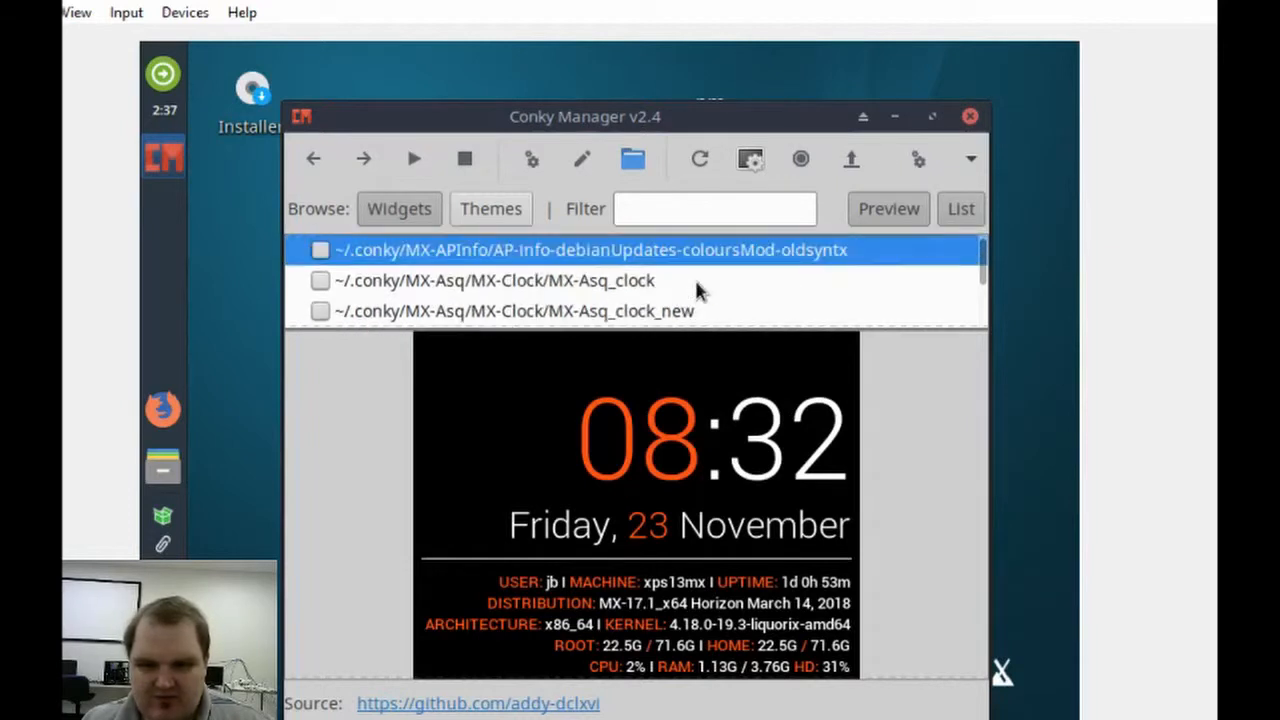
Enable and start the AP-info-debianUpdates-coloursMod-oldsyntx widget, moving the Conky Manager window down to uncover it on the desktop.
{"action": "left_click", "coordinate": [319, 250]}
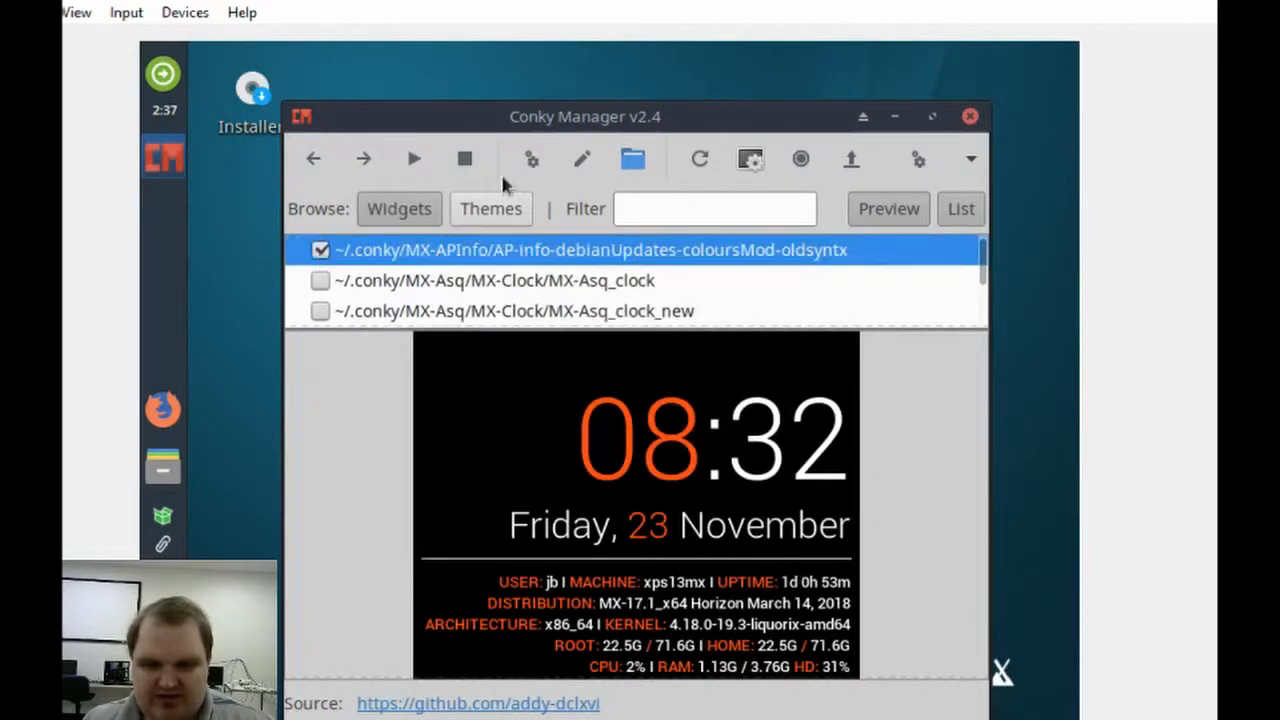
{"action": "left_click", "coordinate": [414, 161]}
{"action": "left_click_drag", "start_coordinate": [531, 127], "coordinate": [531, 553]}
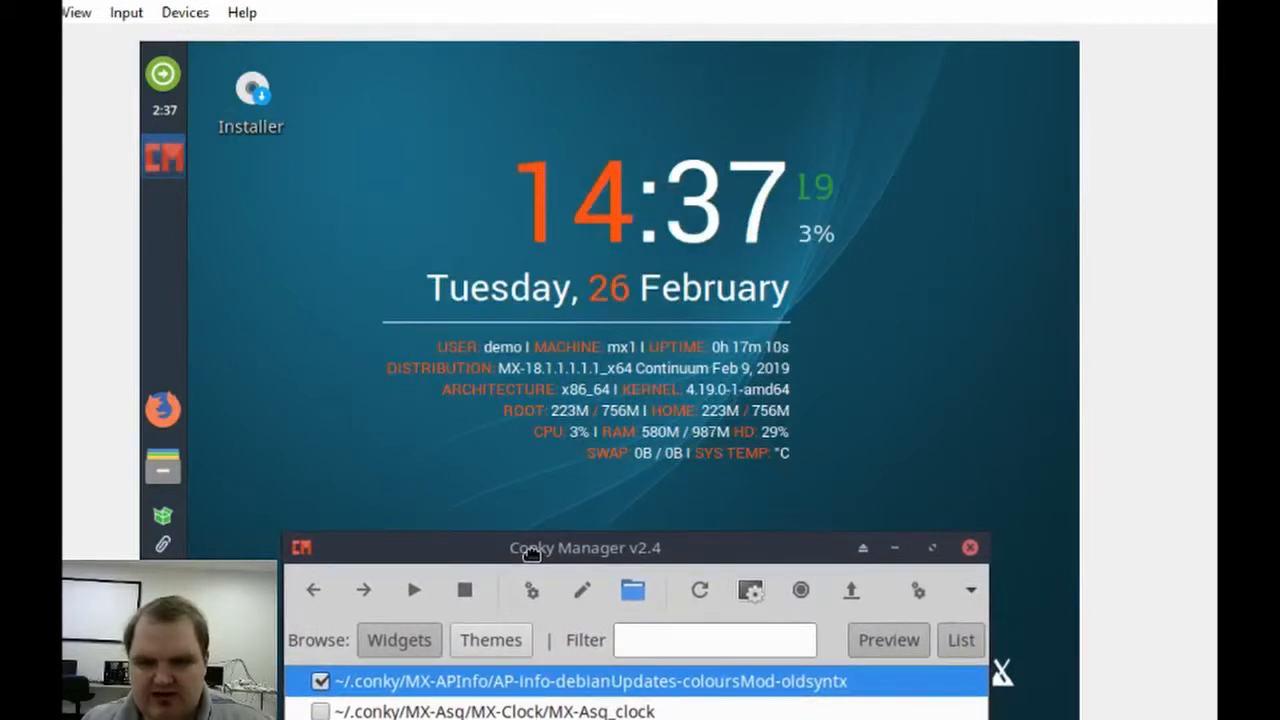
{"action": "left_click_drag", "start_coordinate": [531, 555], "coordinate": [531, 553]}
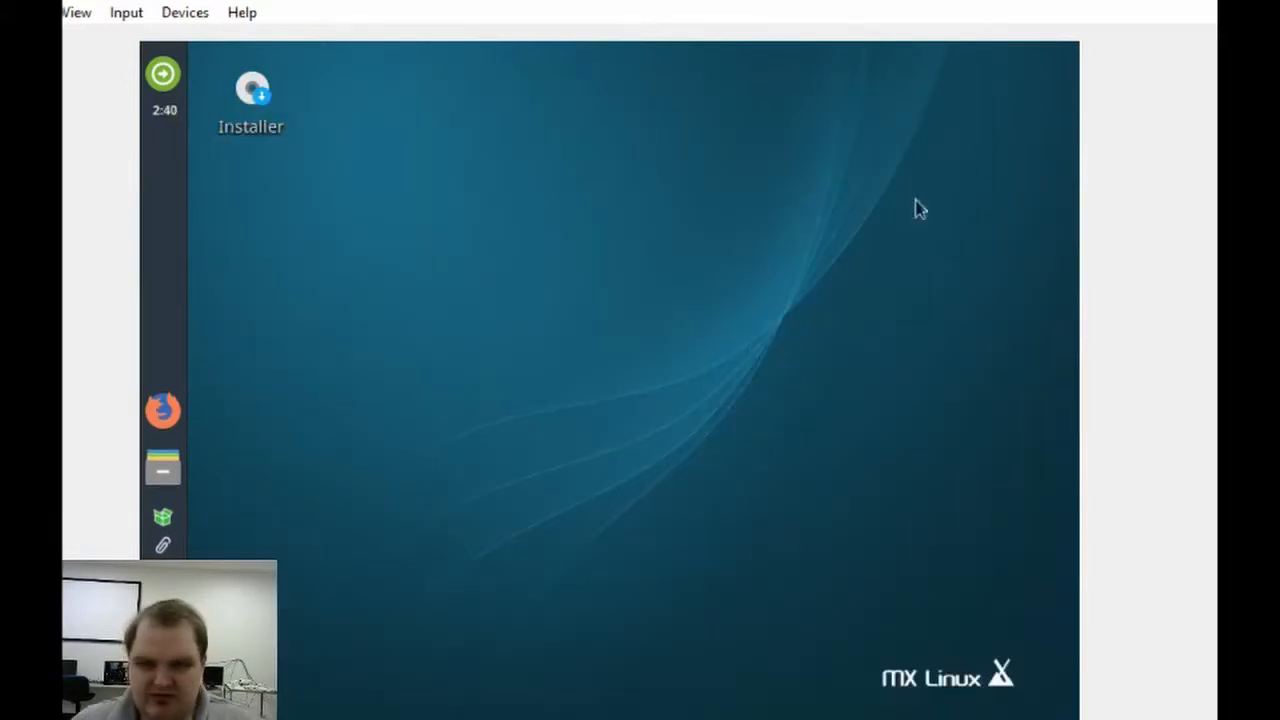
Launch MX Package Installer from the favorite applications, authorizing it with the administrative password.
{"action": "left_click", "coordinate": [163, 712]}
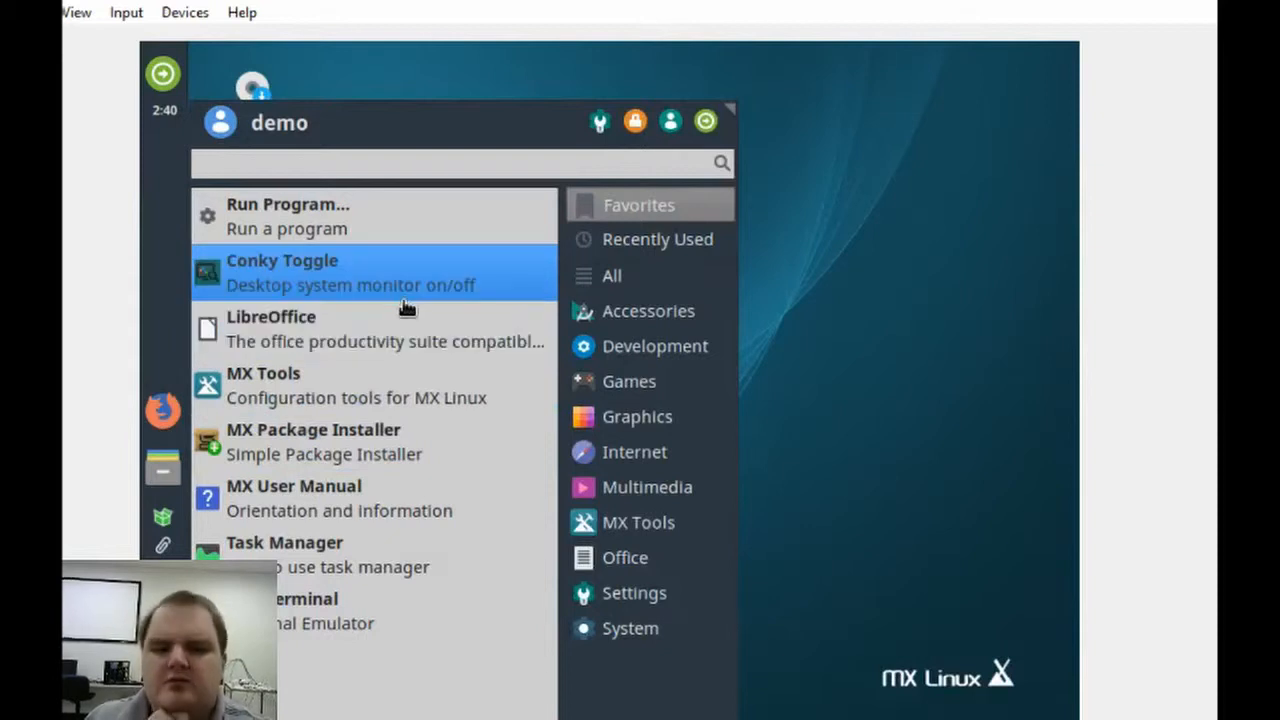
{"action": "left_click", "coordinate": [355, 449]}
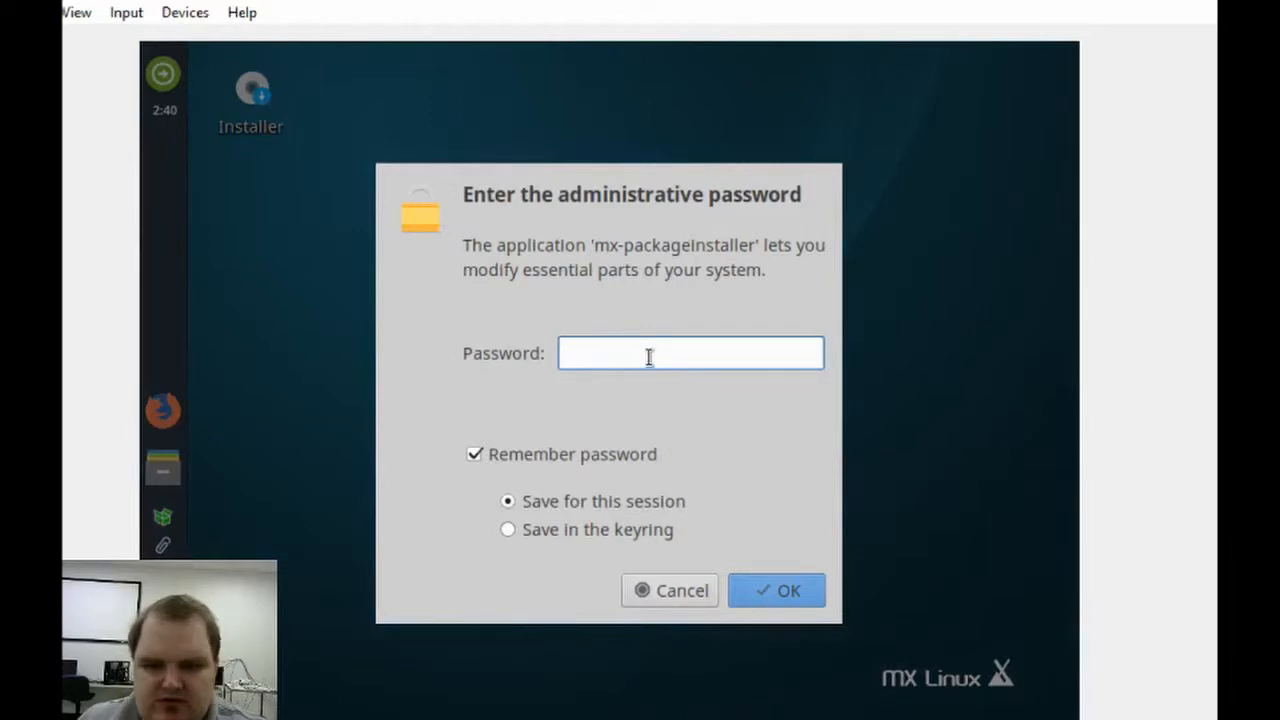
{"action": "type", "text": "•••"}
{"action": "key", "text": "Return"}
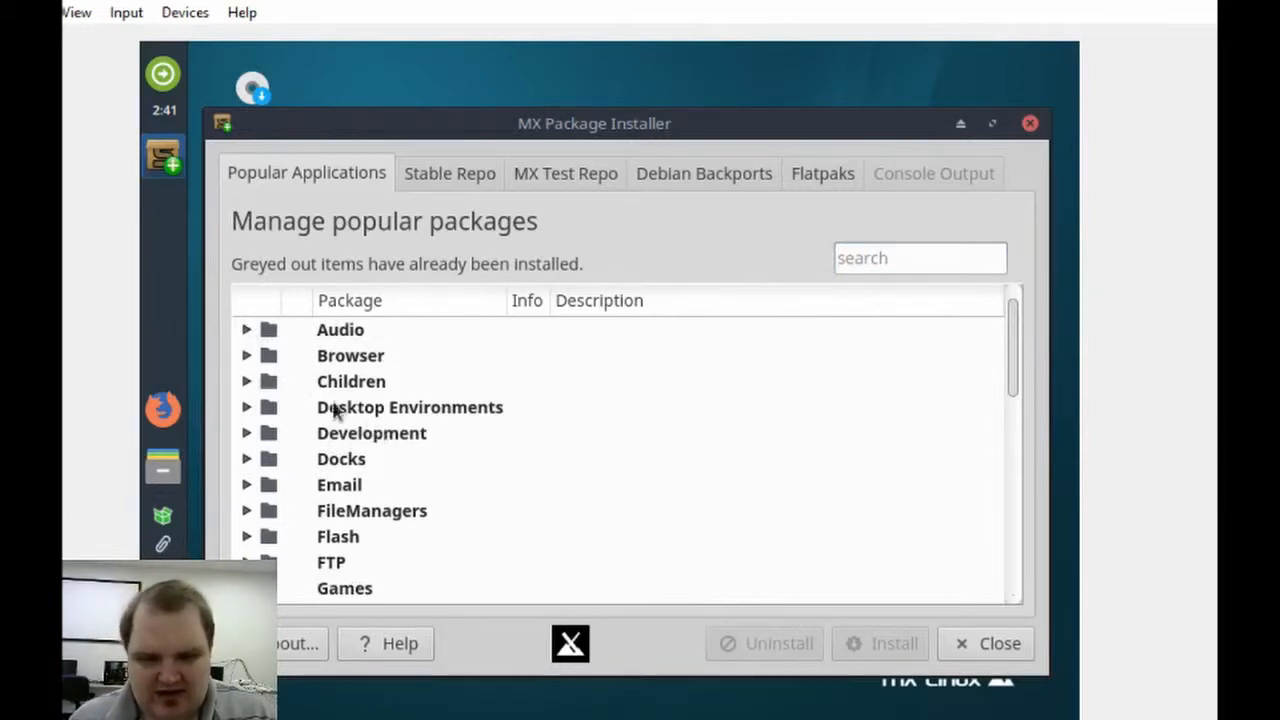
Browse the popular application categories and expand Audio to examine its packages.
{"action": "scroll", "coordinate": [335, 512], "scroll_direction": "down", "scroll_amount": 2}
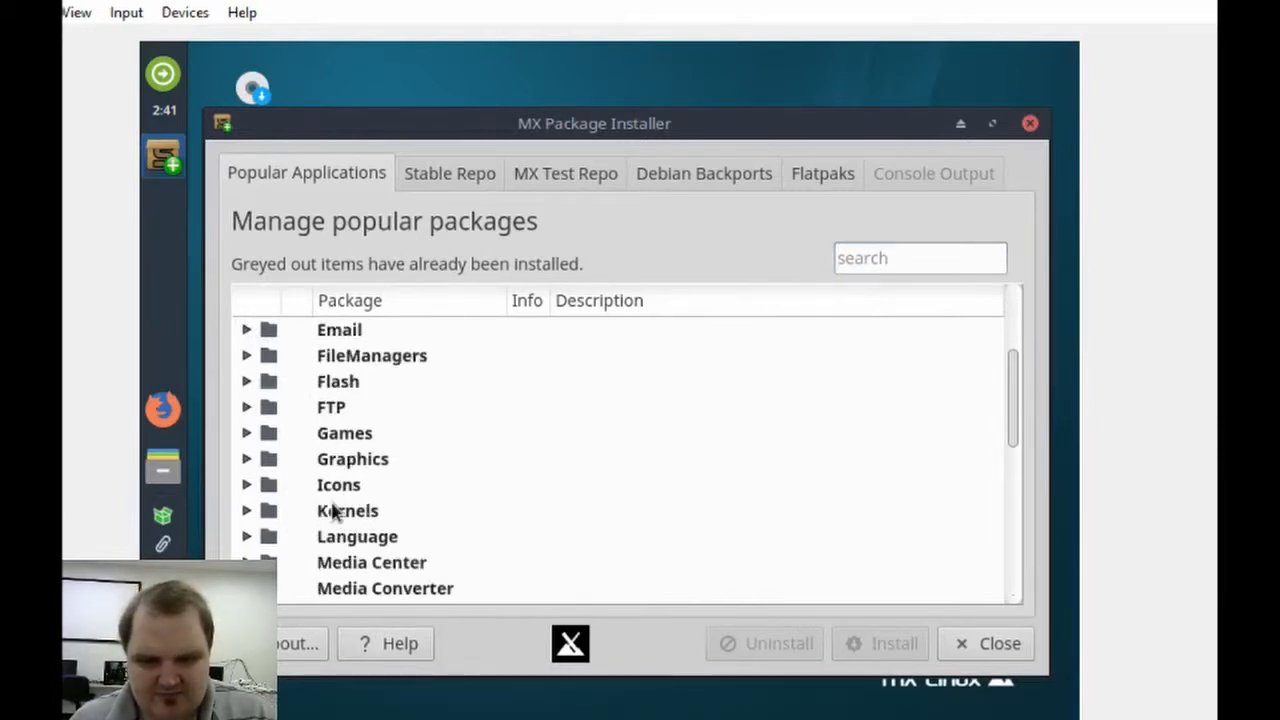
{"action": "scroll", "coordinate": [330, 448], "scroll_direction": "up", "scroll_amount": 1}
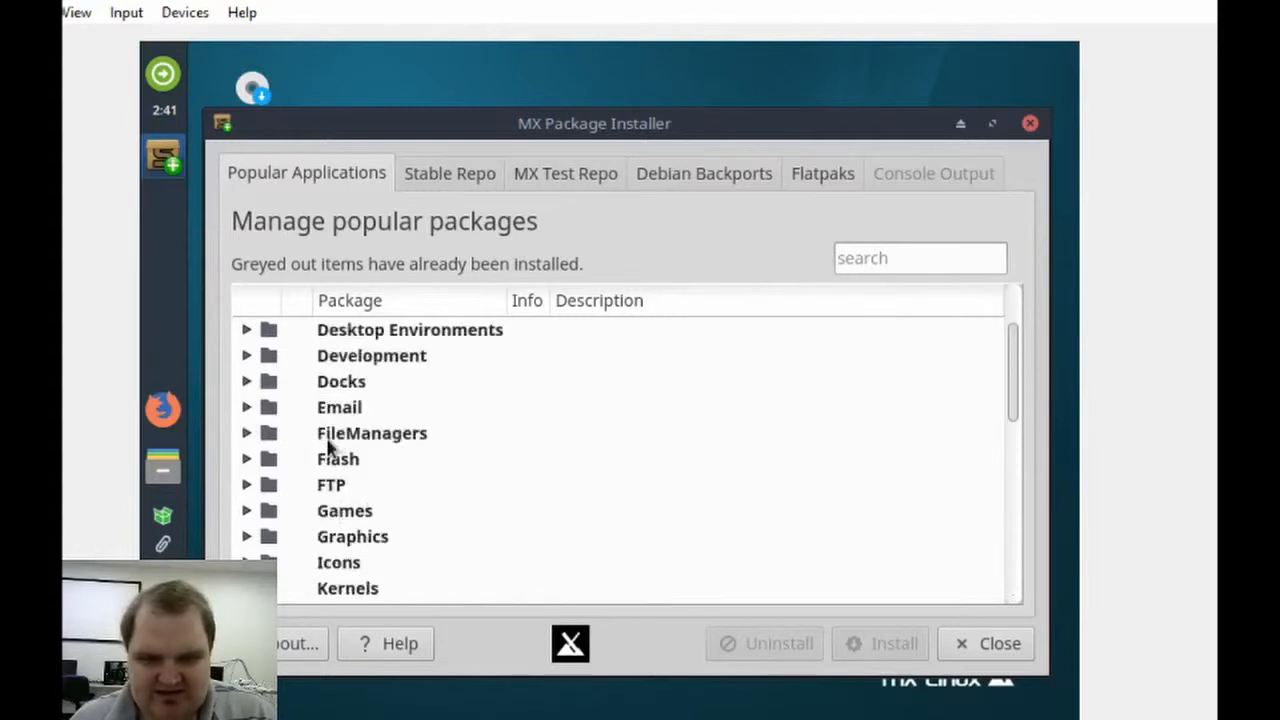
{"action": "scroll", "coordinate": [330, 448], "scroll_direction": "up", "scroll_amount": 1}
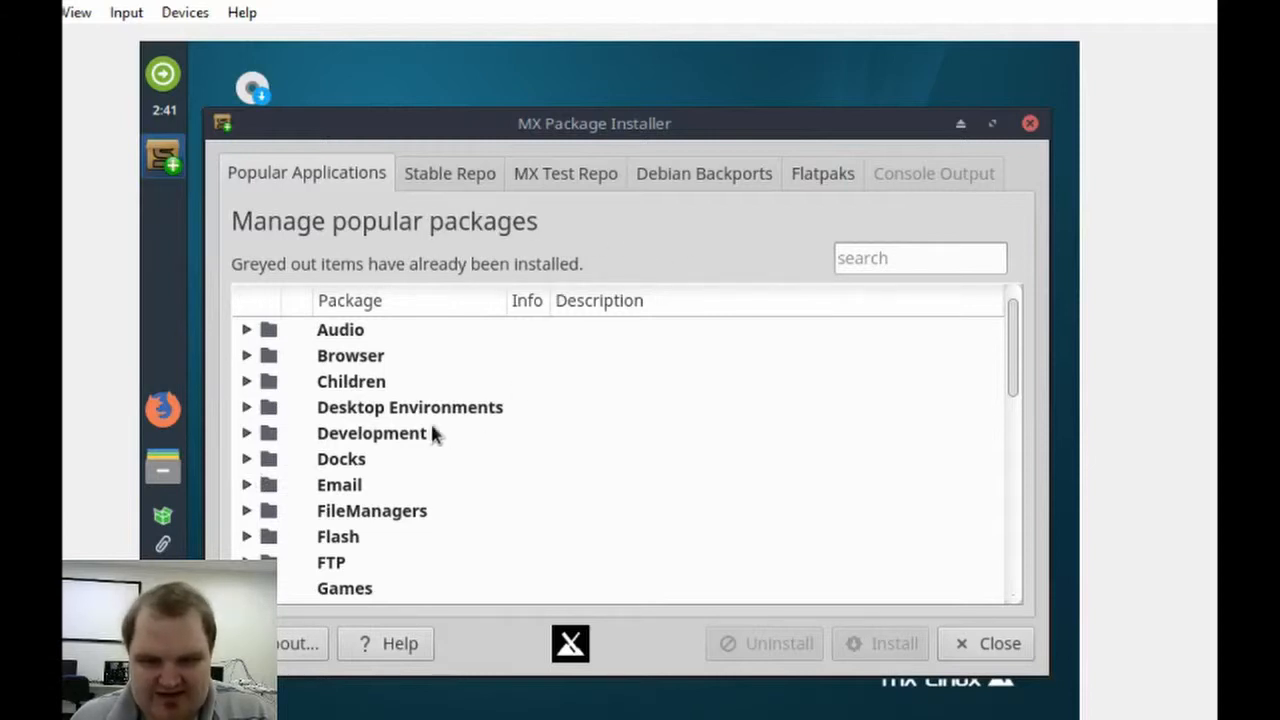
{"action": "left_click", "coordinate": [248, 332]}
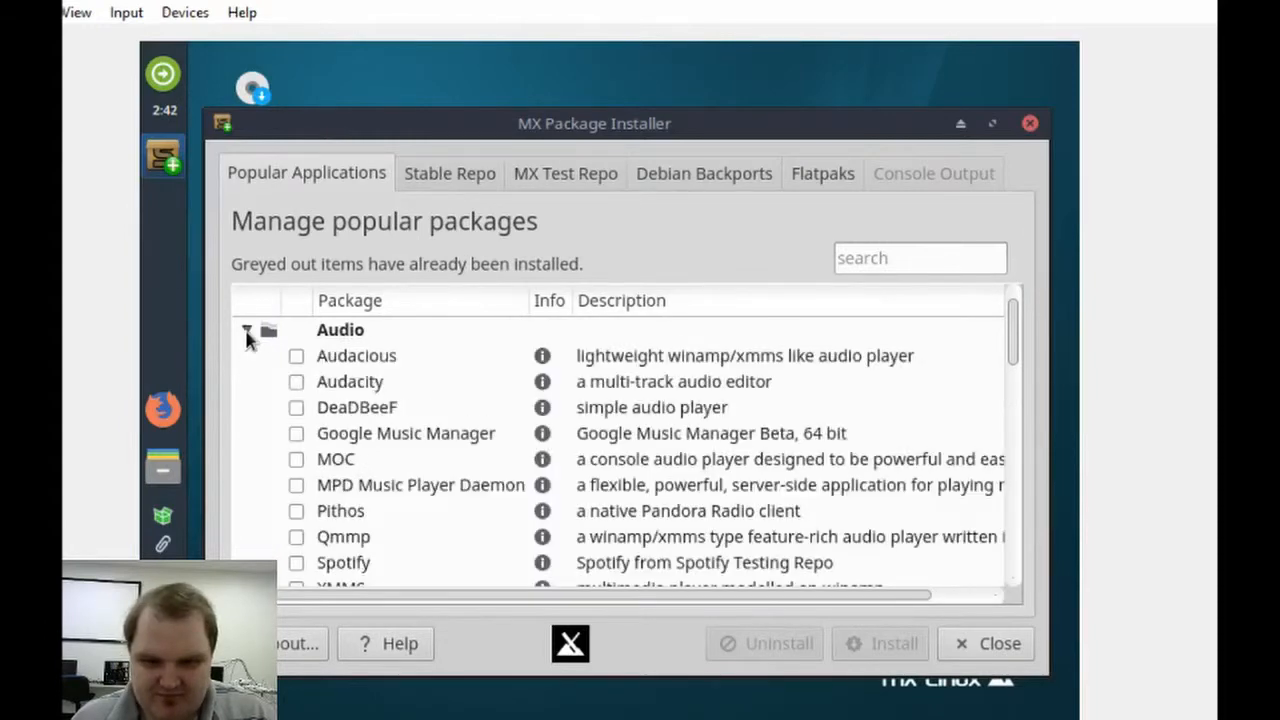
{"action": "scroll", "coordinate": [265, 390], "scroll_direction": "down", "scroll_amount": 1}
{"action": "scroll", "coordinate": [265, 390], "scroll_direction": "up", "scroll_amount": 1}
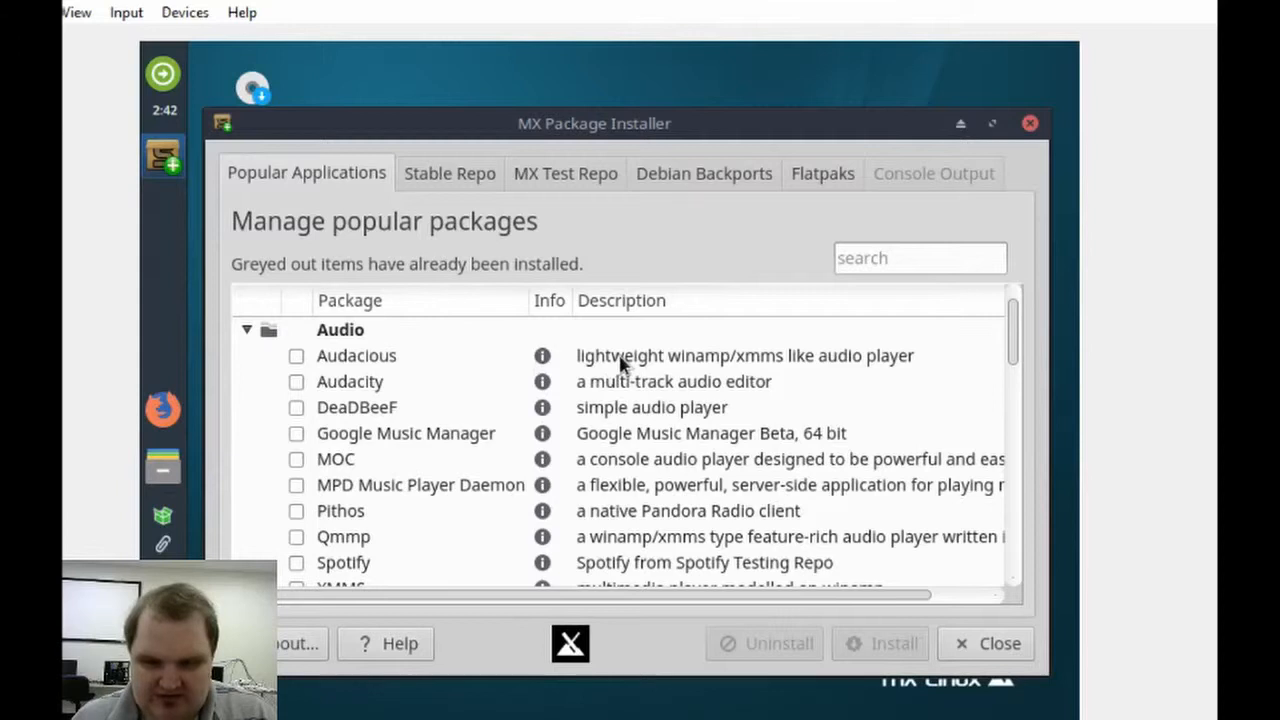
View the package info for Audacious, close it and return to the Audio package list.
{"action": "left_click", "coordinate": [590, 362]}
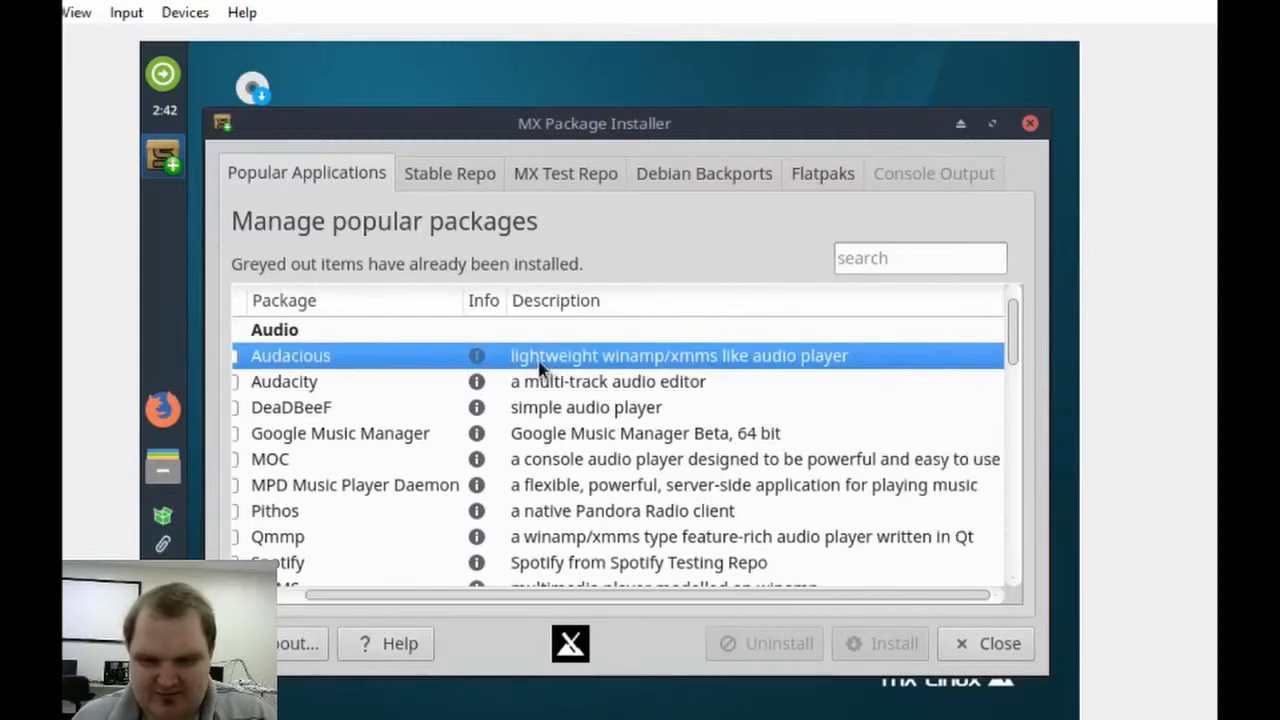
{"action": "left_click", "coordinate": [476, 358]}
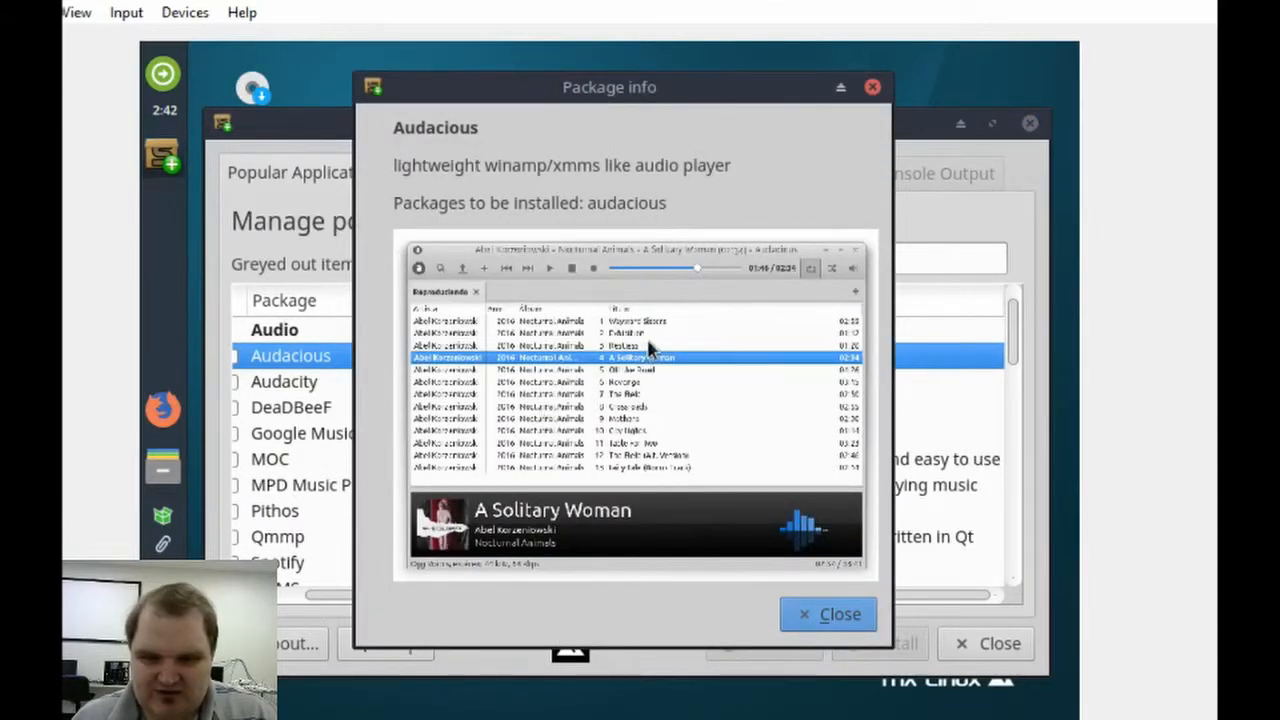
{"action": "left_click", "coordinate": [828, 615]}
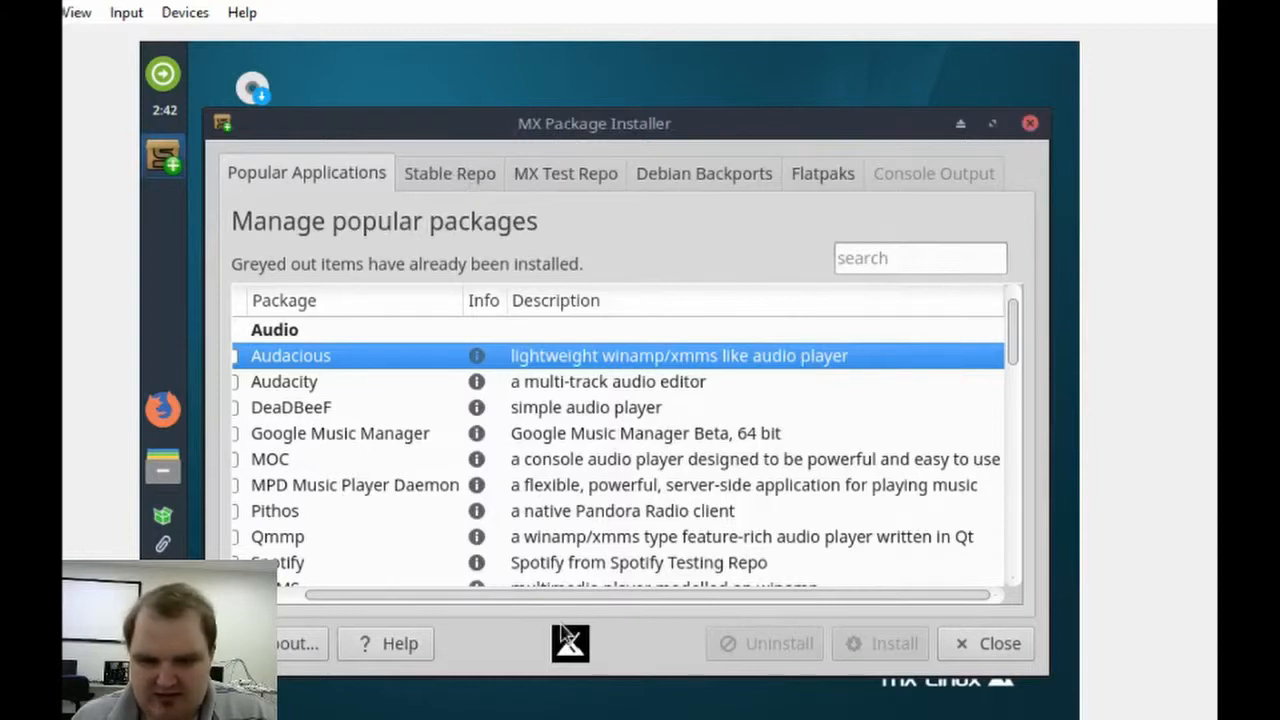
{"action": "left_click_drag", "start_coordinate": [562, 595], "coordinate": [460, 598]}
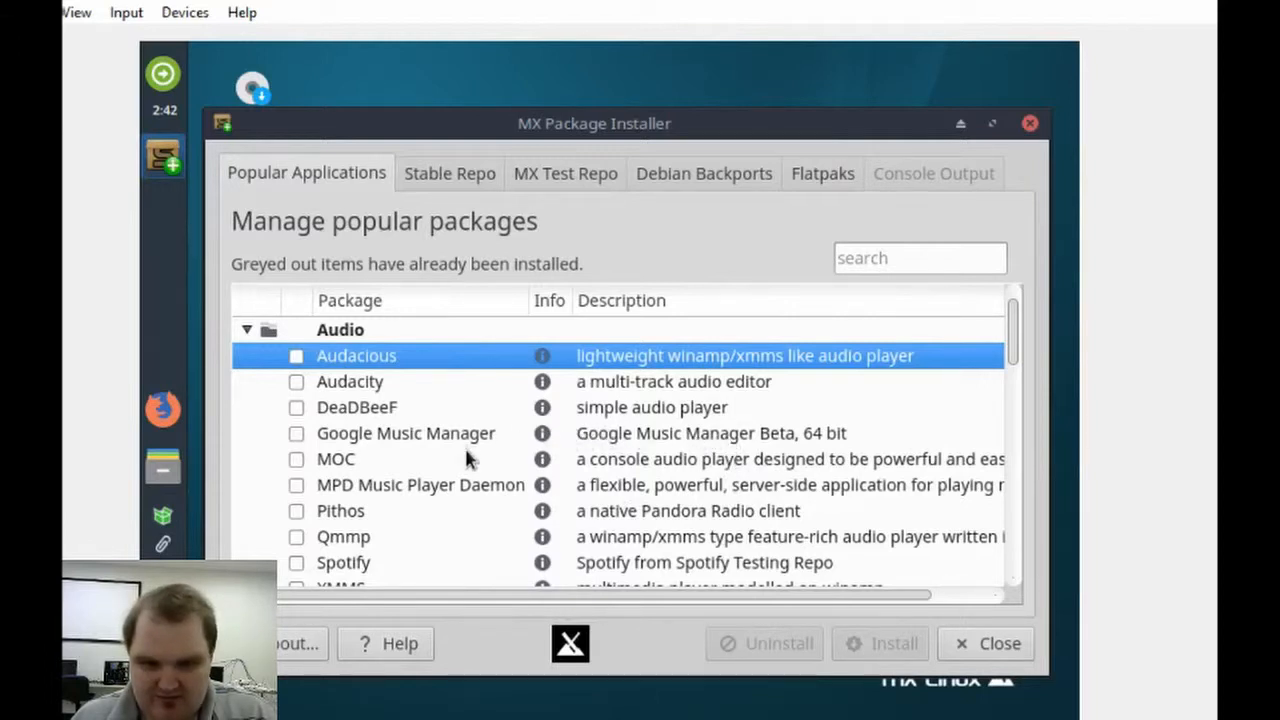
Examine the rest of the Audio packages and the Stable Repo list, ending at the start of the popular application categories.
{"action": "scroll", "coordinate": [1013, 345], "scroll_direction": "down", "scroll_amount": 2}
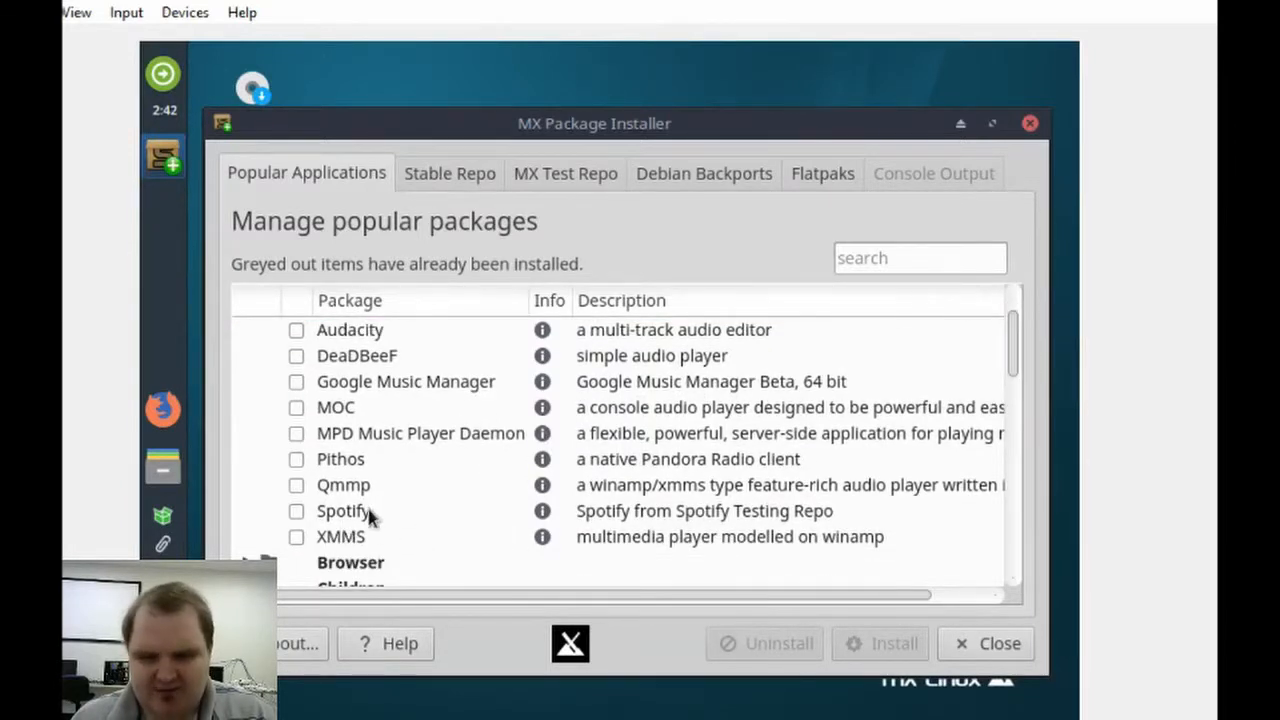
{"action": "left_click", "coordinate": [422, 515]}
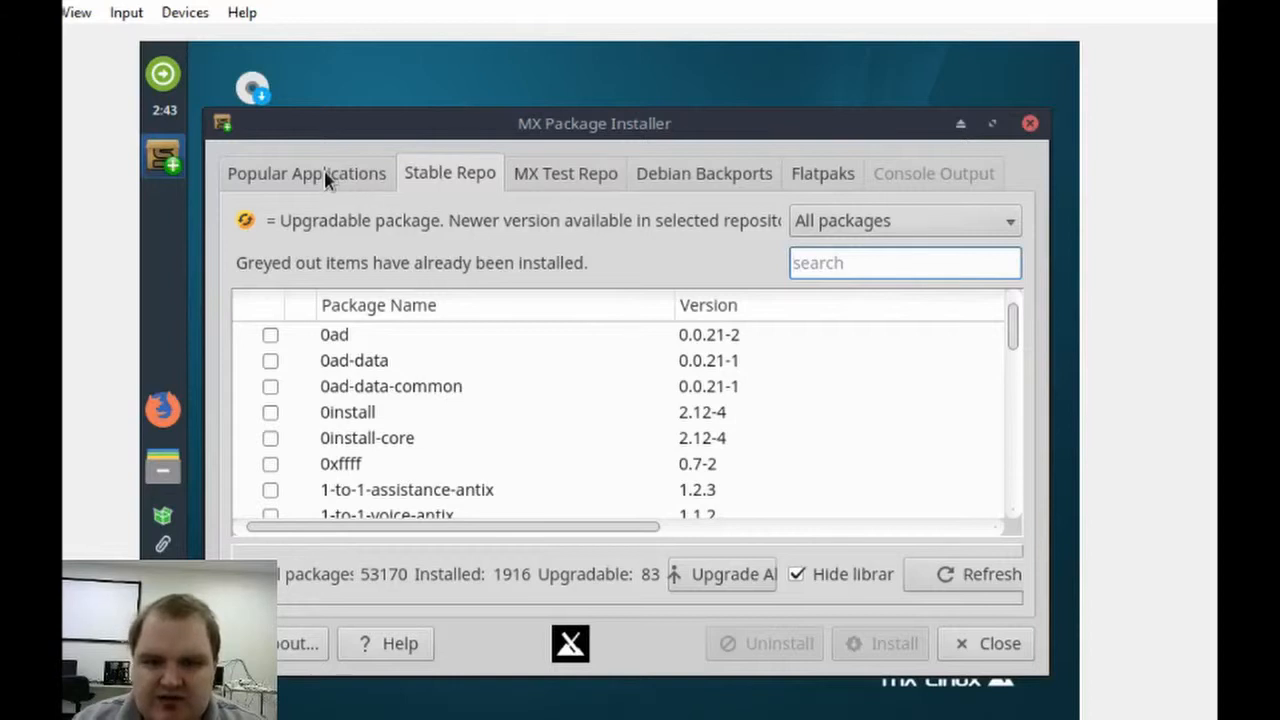
{"action": "left_click", "coordinate": [324, 175]}
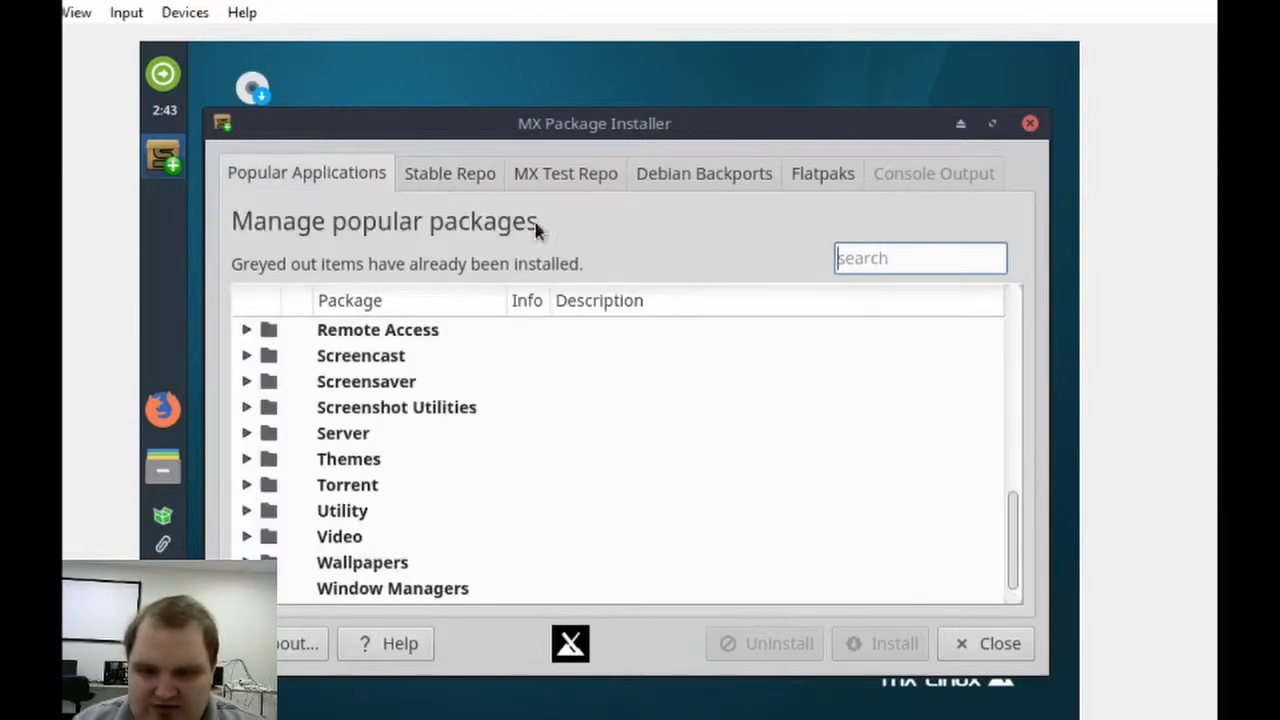
{"action": "left_click_drag", "start_coordinate": [1010, 529], "coordinate": [1013, 312]}
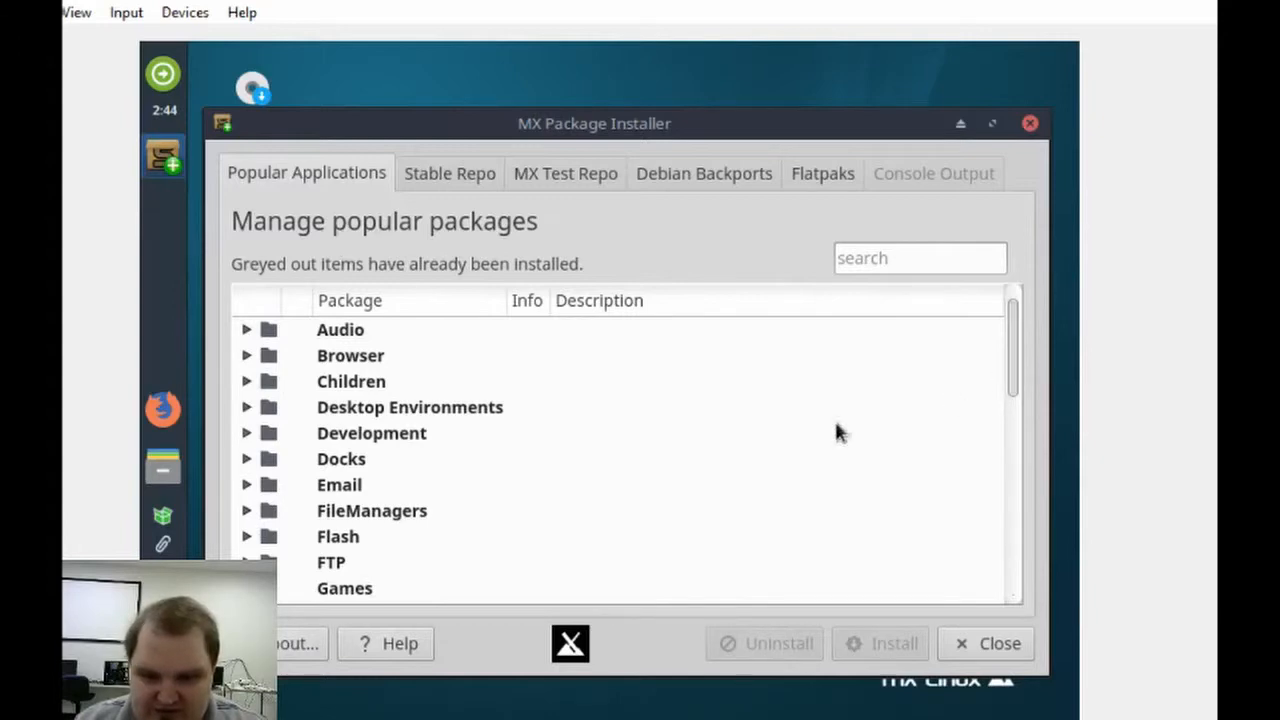
Expand the Audio category to review its packages, collapse it again and close MX Package Installer.
{"action": "left_click", "coordinate": [246, 330]}
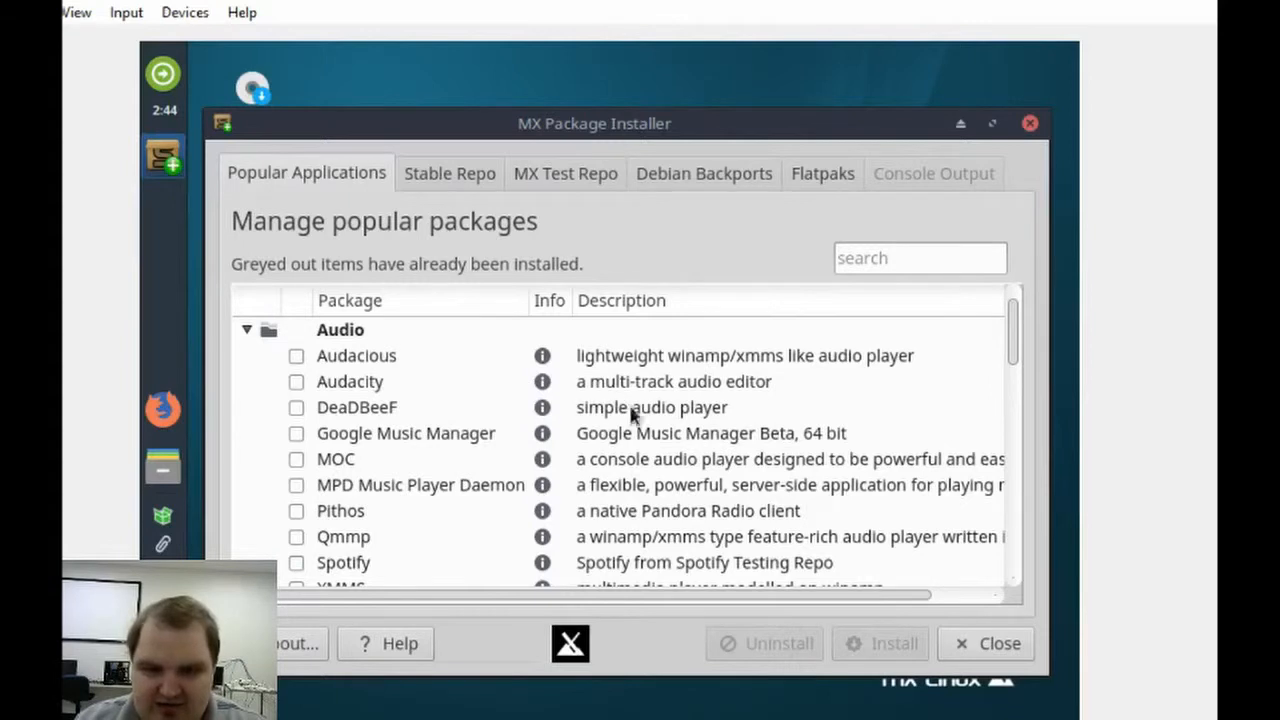
{"action": "left_click", "coordinate": [261, 336]}
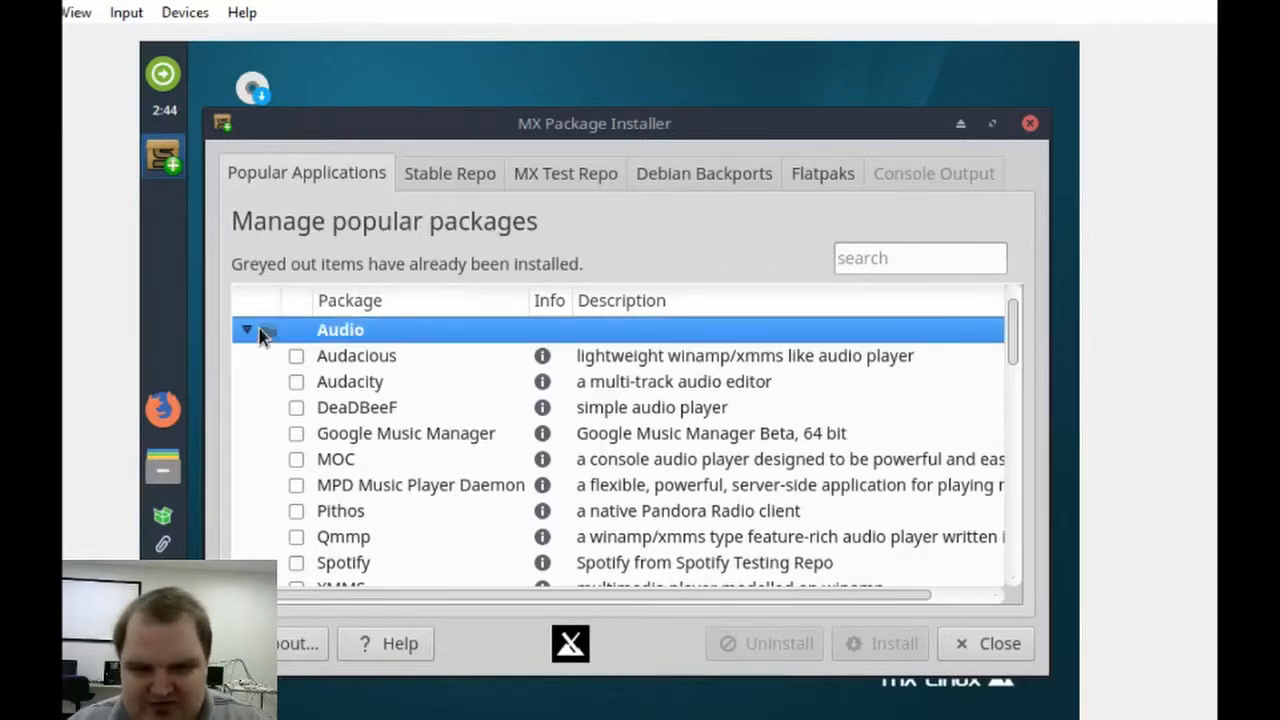
{"action": "left_click", "coordinate": [247, 338]}
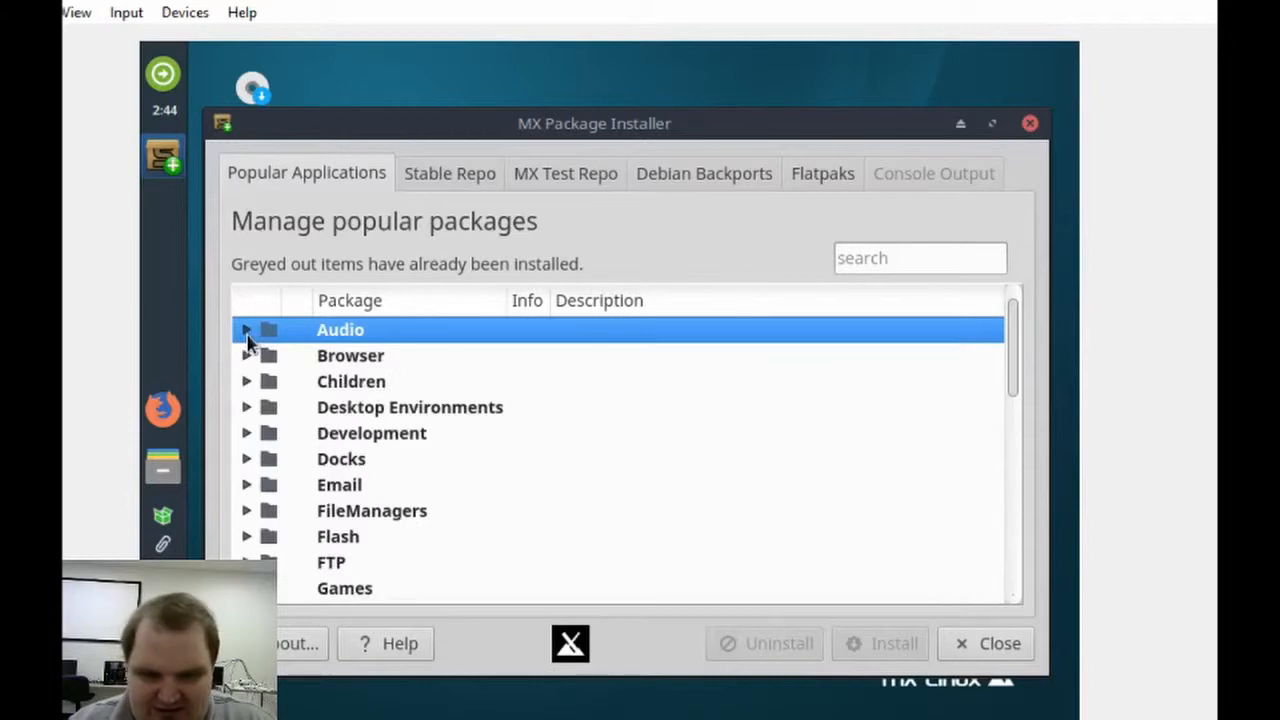
{"action": "left_click", "coordinate": [975, 643]}
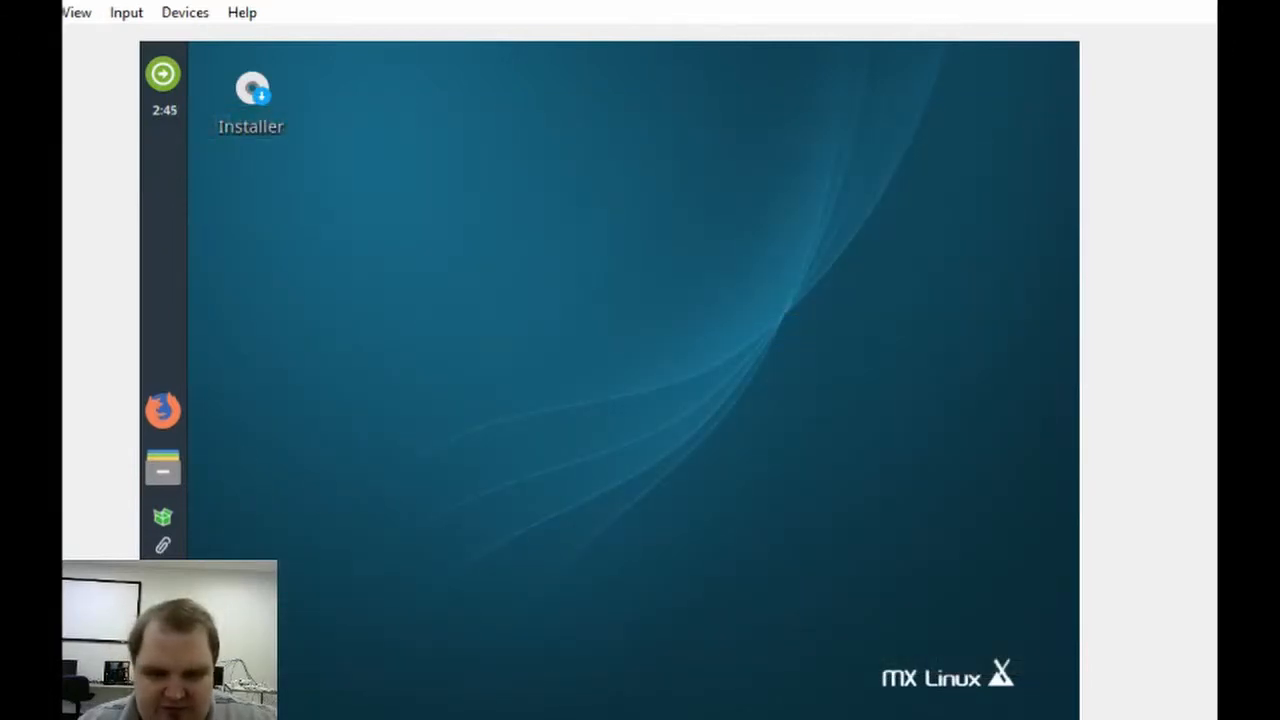
Launch GNOME PPP from the Internet applications and reposition its window on the desktop.
{"action": "key", "text": "super"}
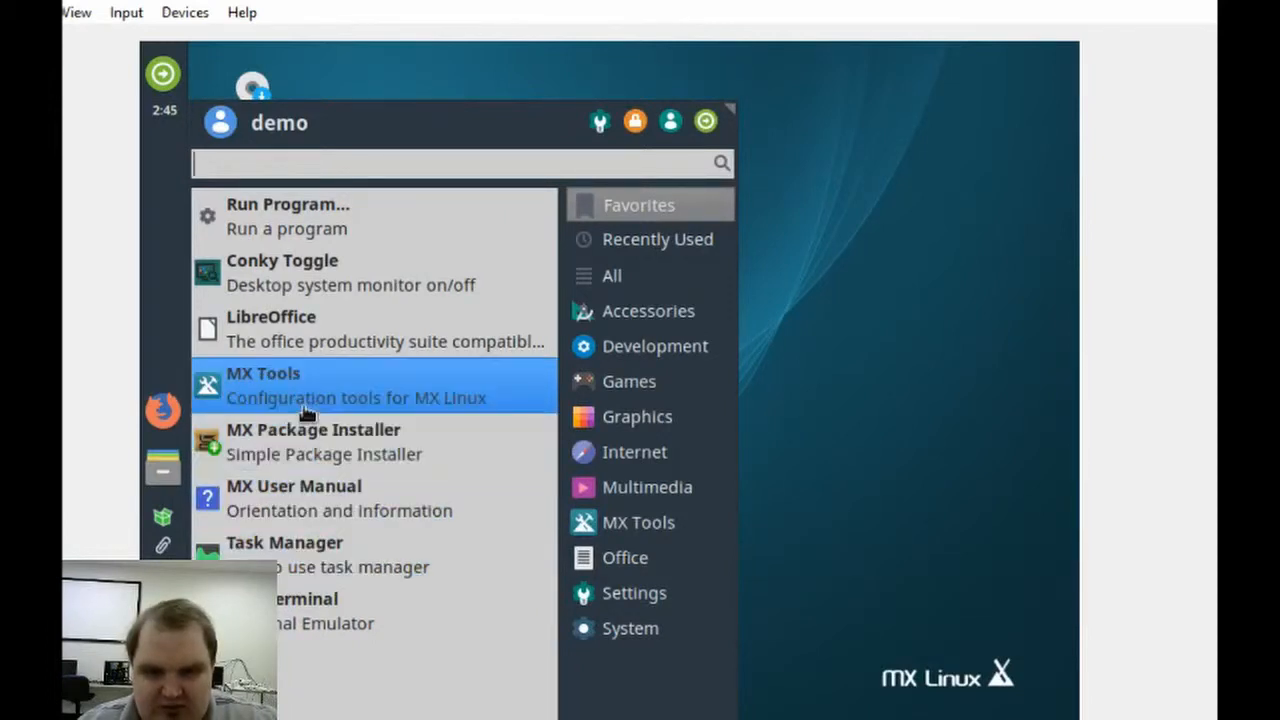
{"action": "left_click", "coordinate": [612, 456]}
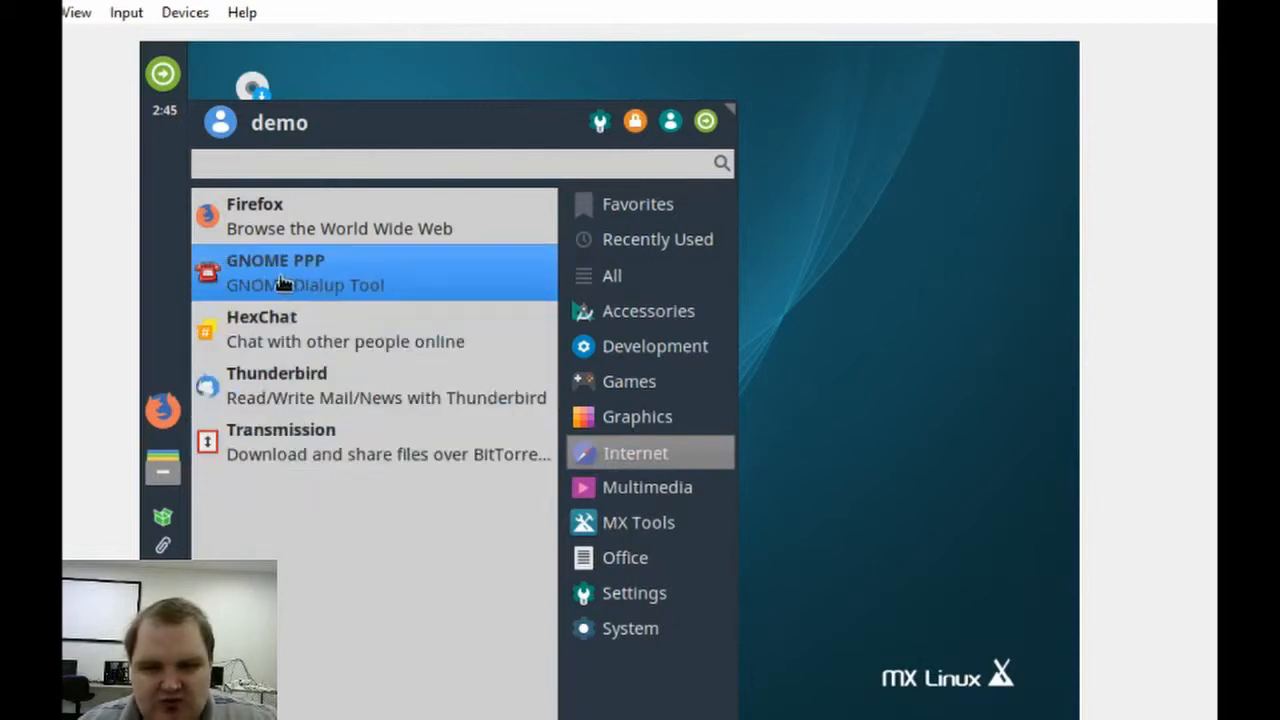
{"action": "left_click", "coordinate": [372, 287]}
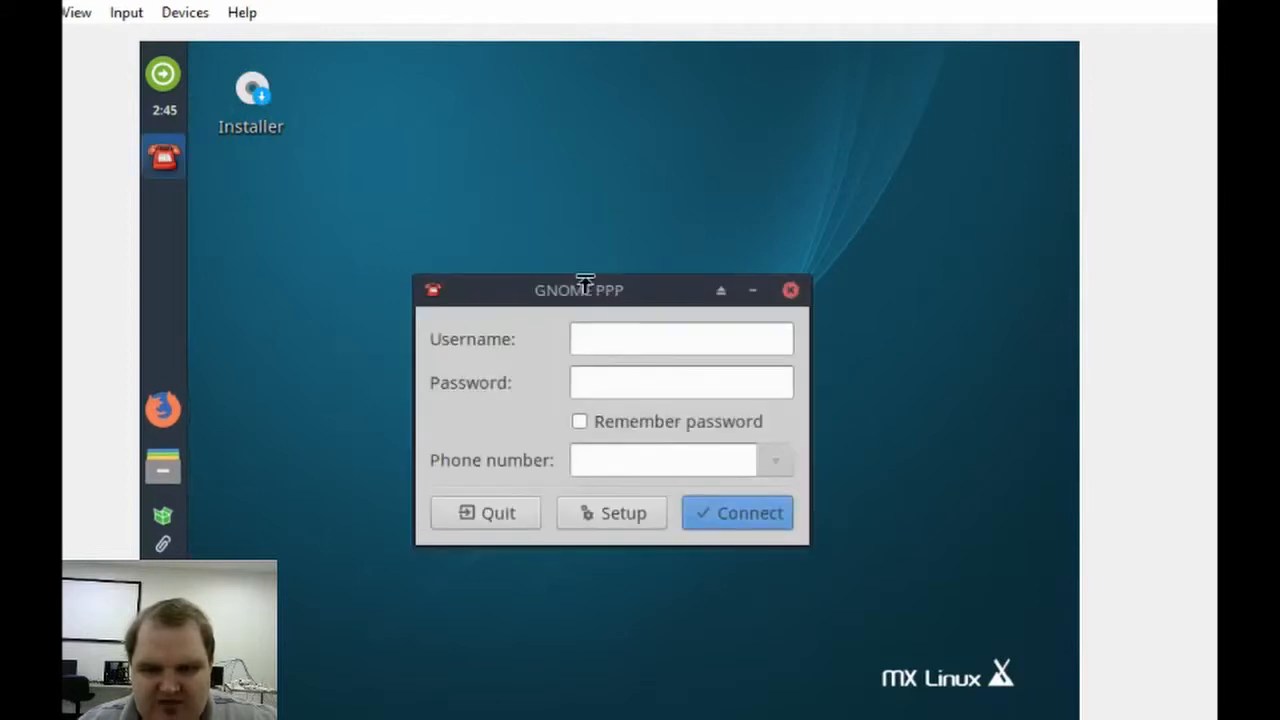
{"action": "left_click_drag", "start_coordinate": [583, 290], "coordinate": [520, 229]}
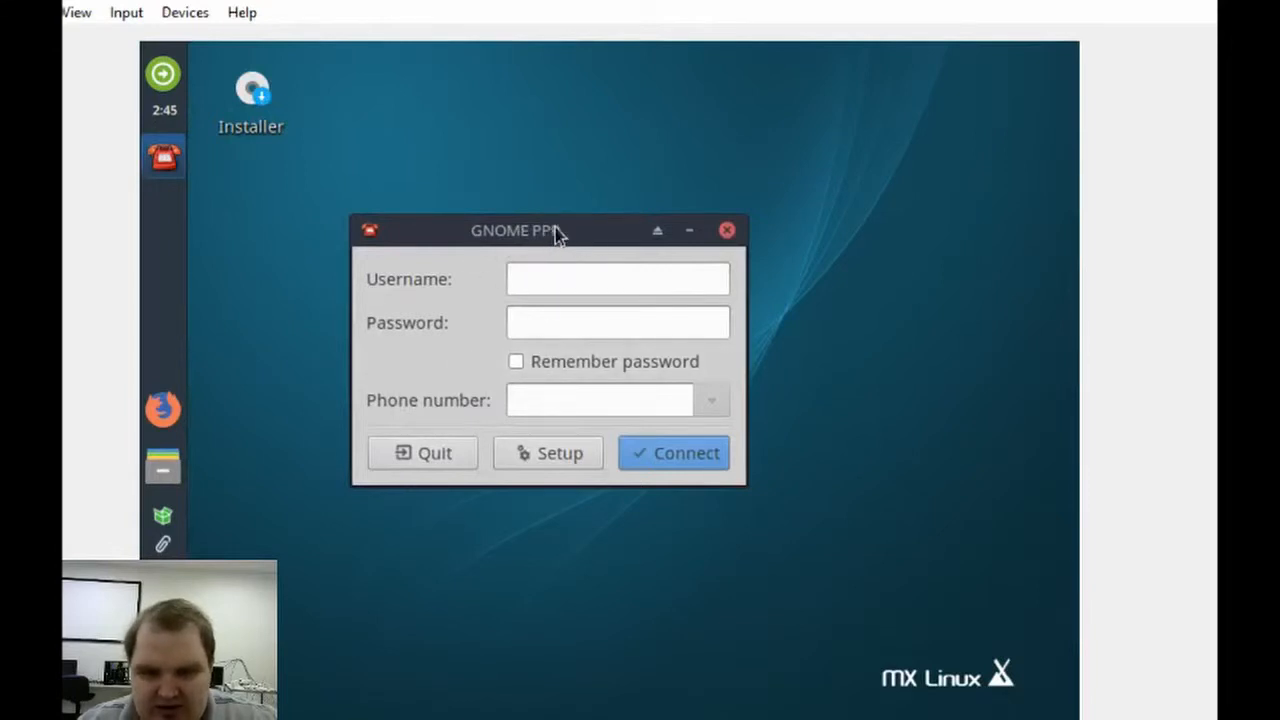
{"action": "left_click_drag", "start_coordinate": [557, 234], "coordinate": [576, 230]}
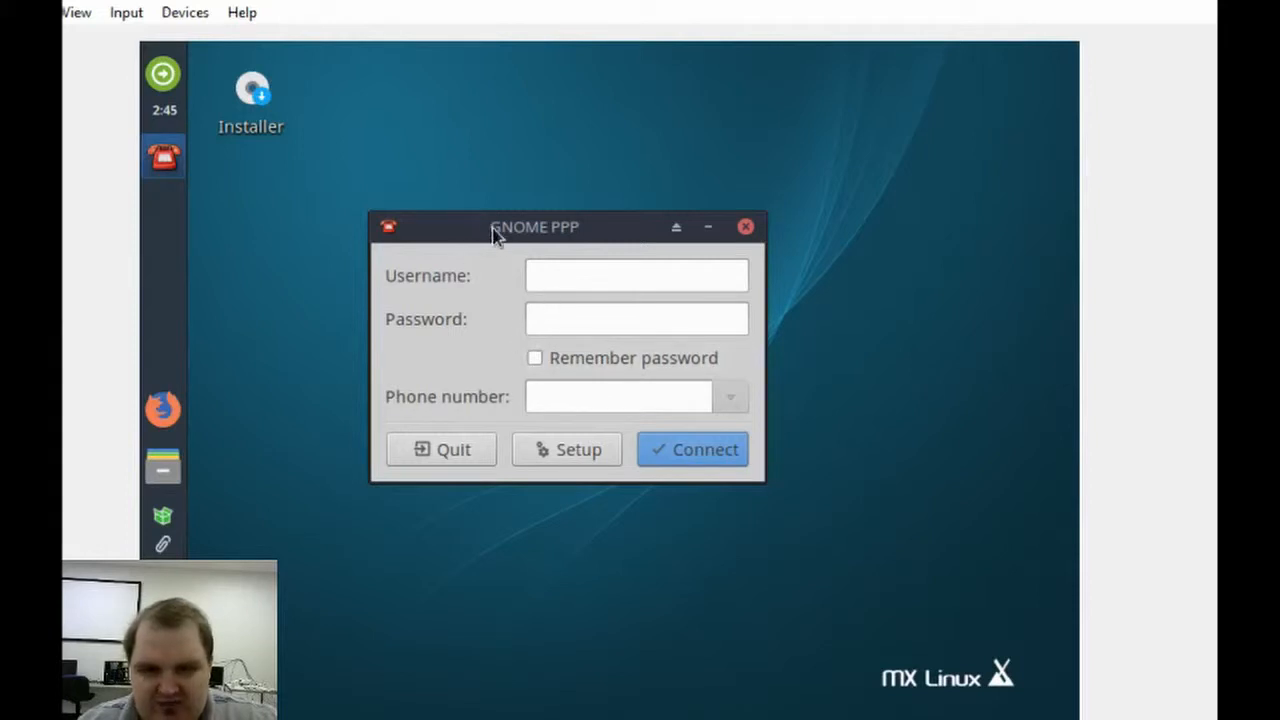
{"action": "left_click_drag", "start_coordinate": [507, 227], "coordinate": [502, 245]}
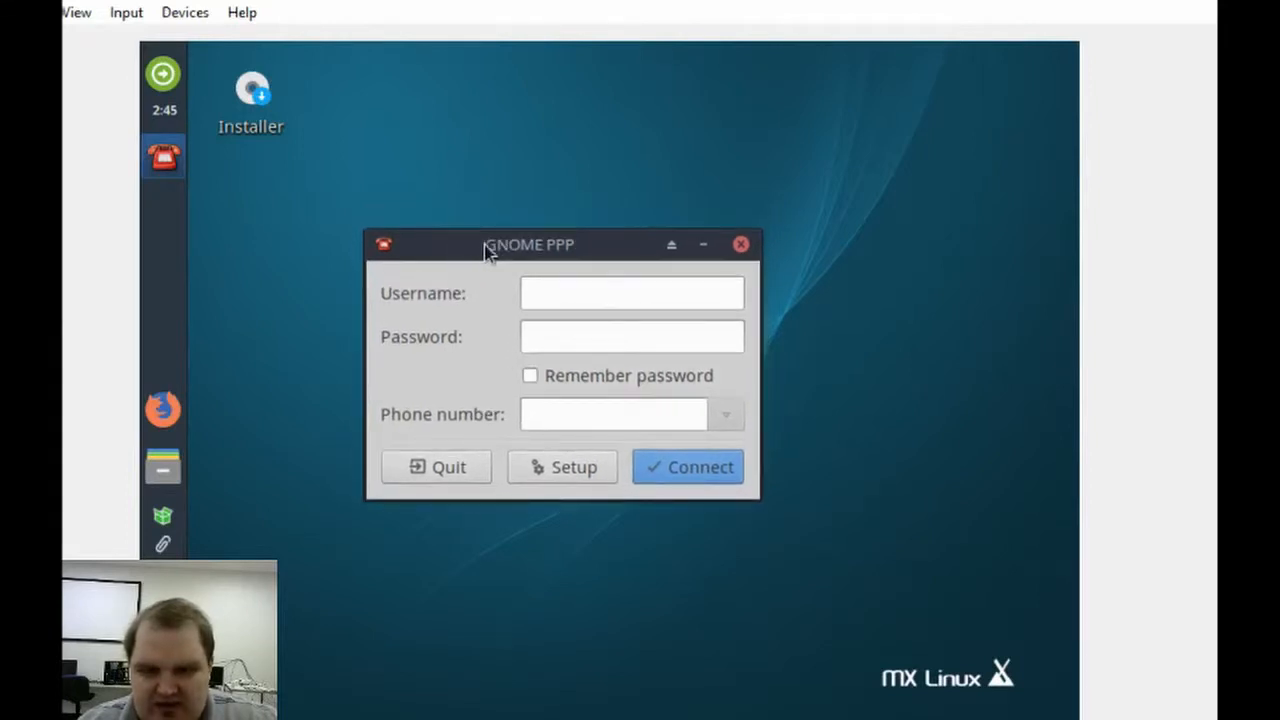
Launch Chromium B.S.U. from the Games applications and start a new game.
{"action": "key", "text": "super"}
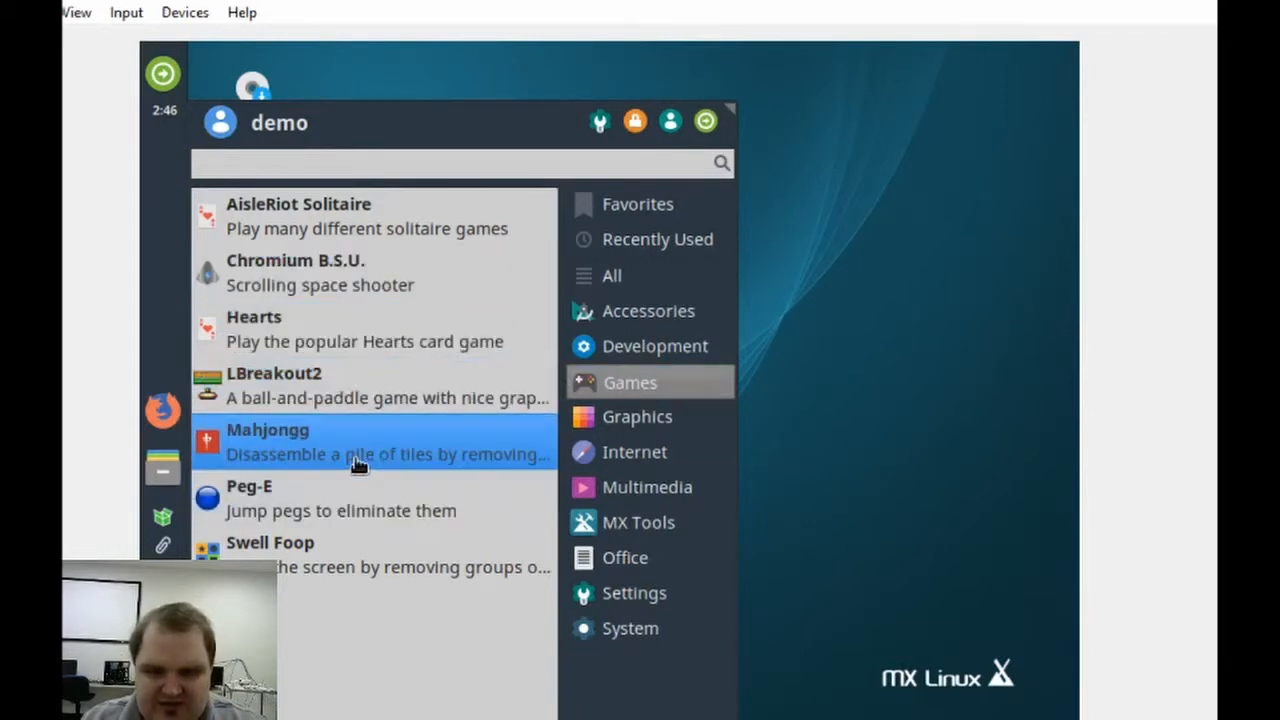
{"action": "left_click", "coordinate": [391, 288]}
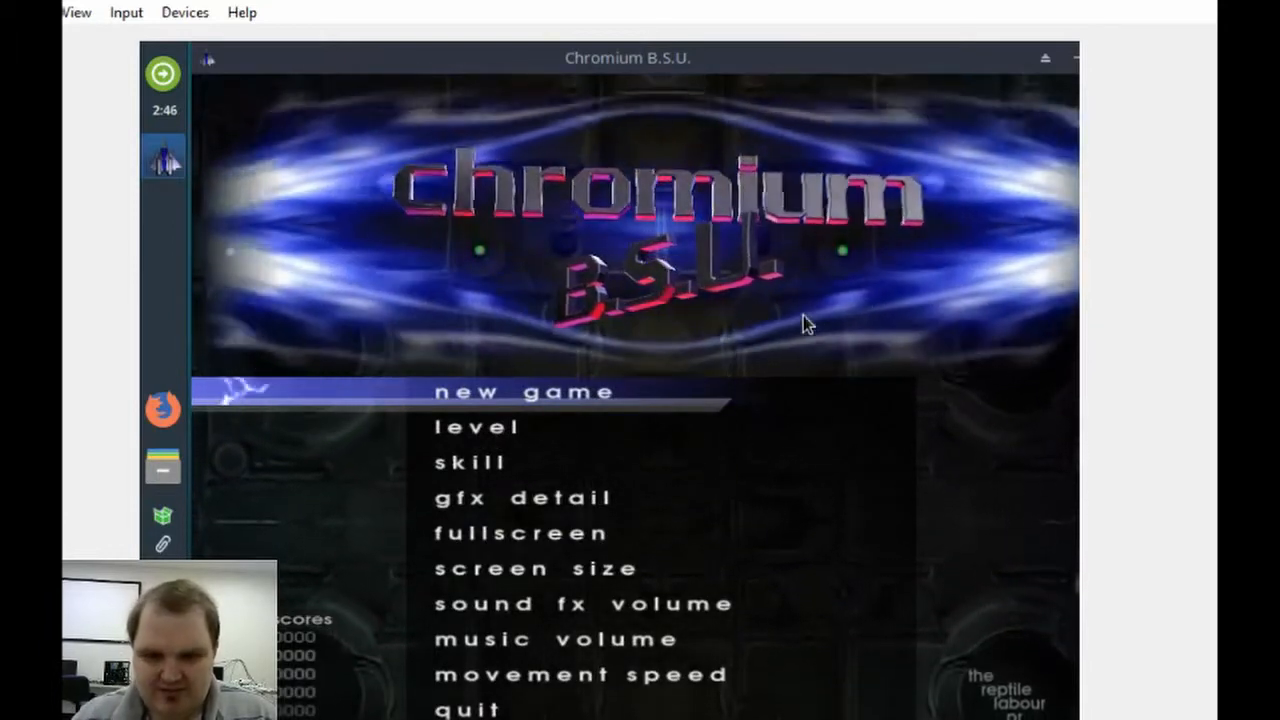
{"action": "key", "text": "Down"}
{"action": "key", "text": "Up"}
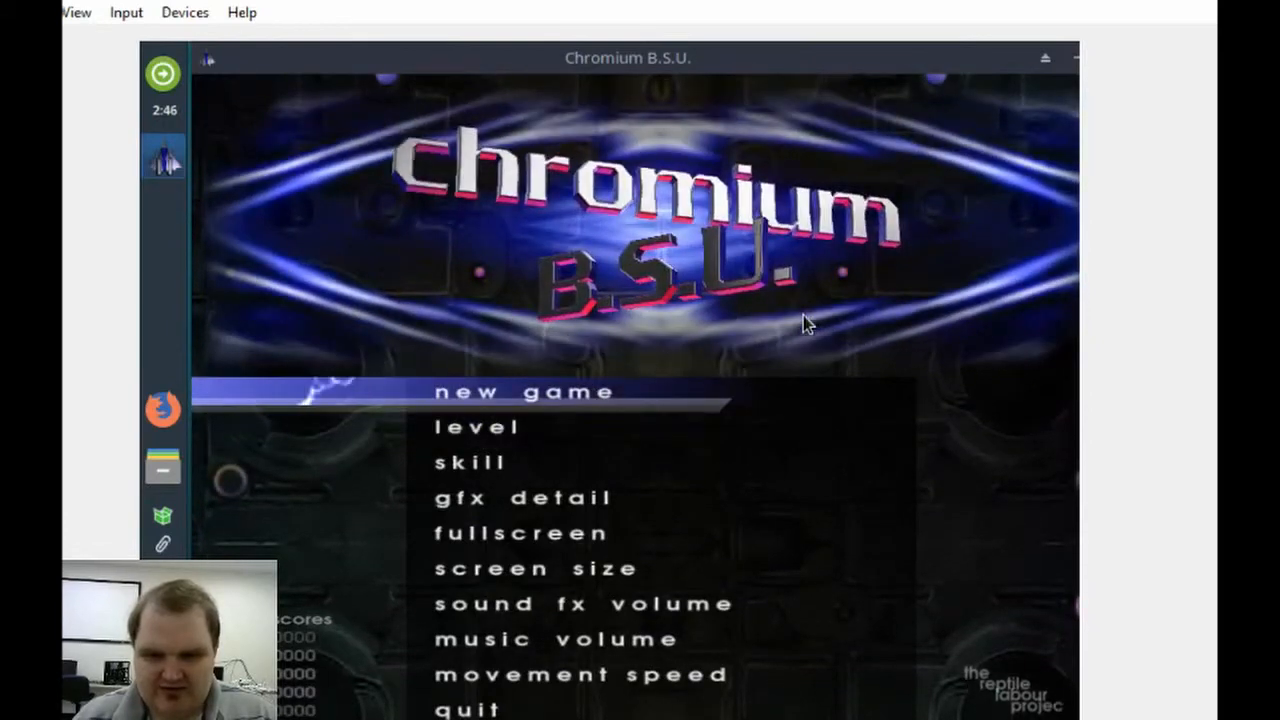
{"action": "key", "text": "Return"}
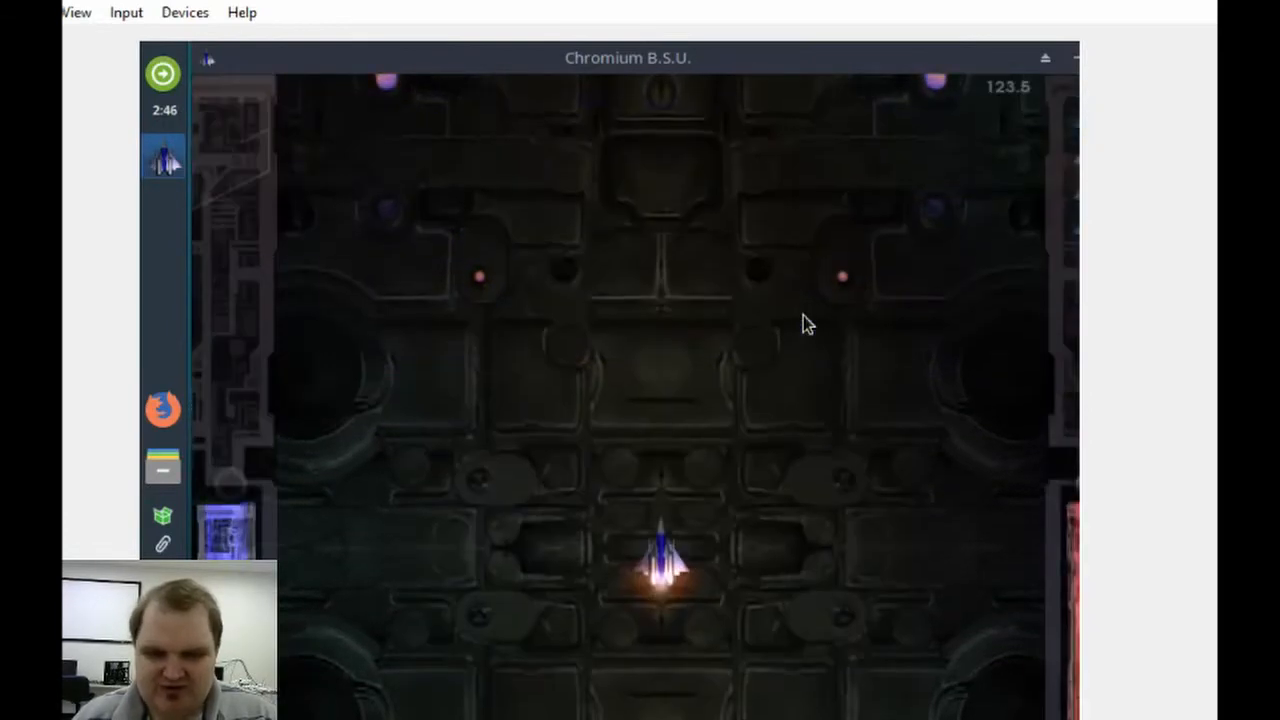
Play Chromium B.S.U. briefly, steering the ship sideways and firing at the enemy, and leave the game.
{"action": "key", "text": "Left"}
{"action": "key", "text": "Right"}
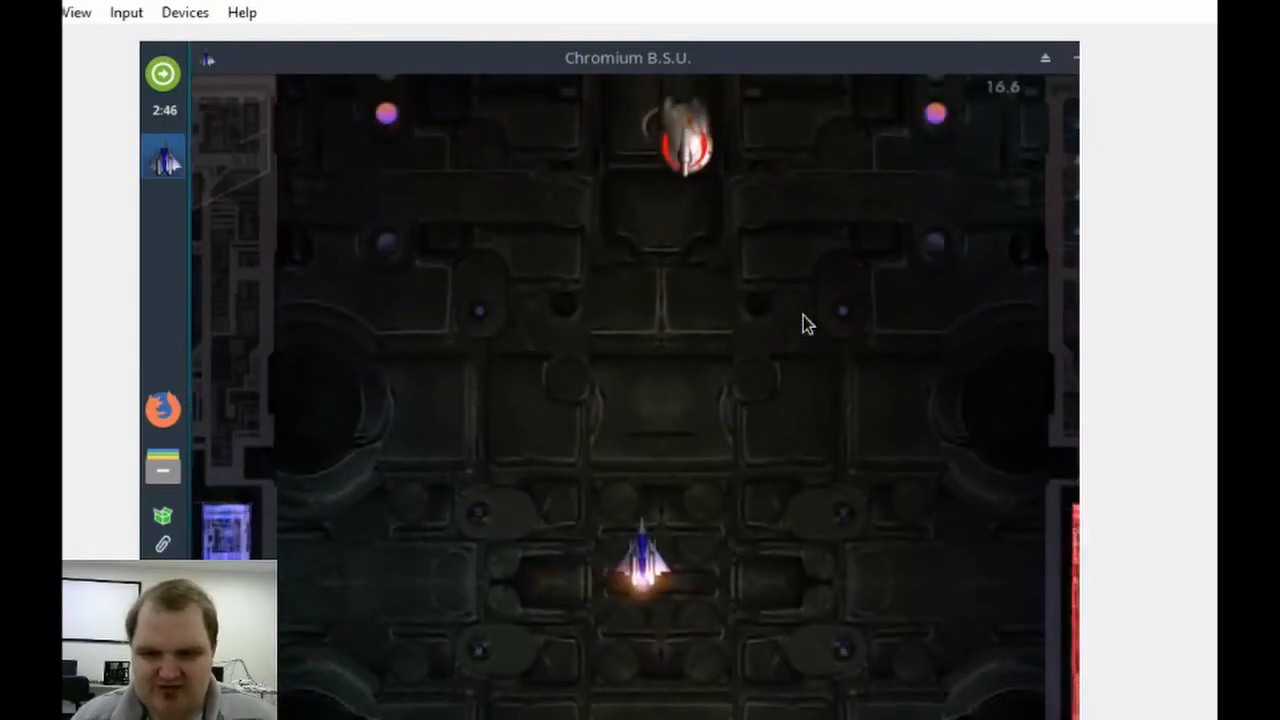
{"action": "key", "text": "space"}
{"action": "key", "text": "Left"}
{"action": "key", "text": "space"}
{"action": "key", "text": "space"}
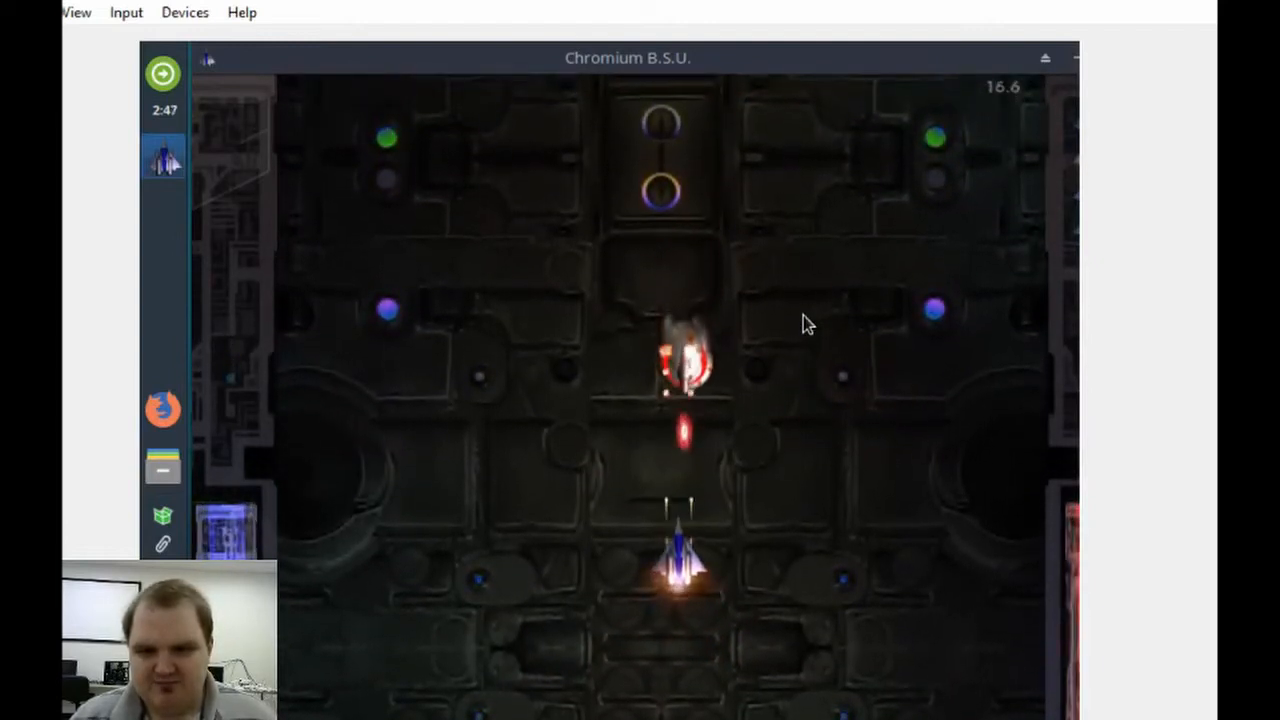
{"action": "key", "text": "Left"}
{"action": "key", "text": "Right"}
{"action": "key", "text": "Right"}
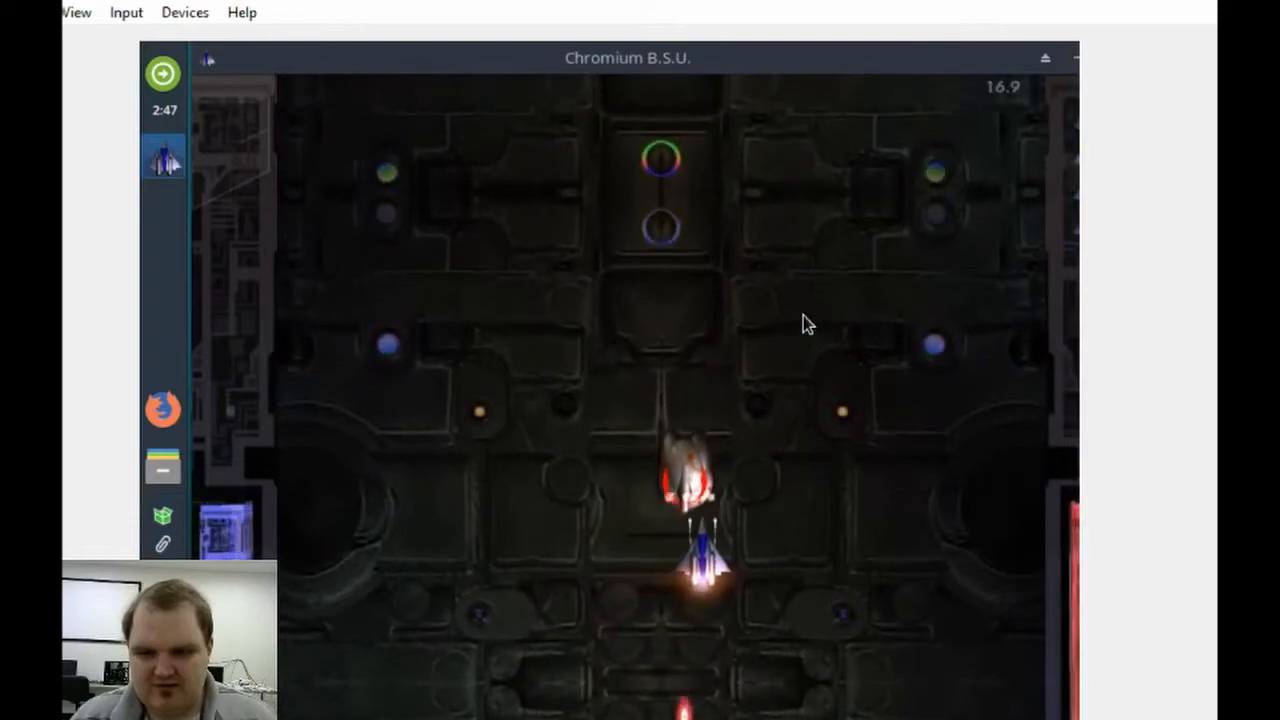
{"action": "key", "text": "Escape"}
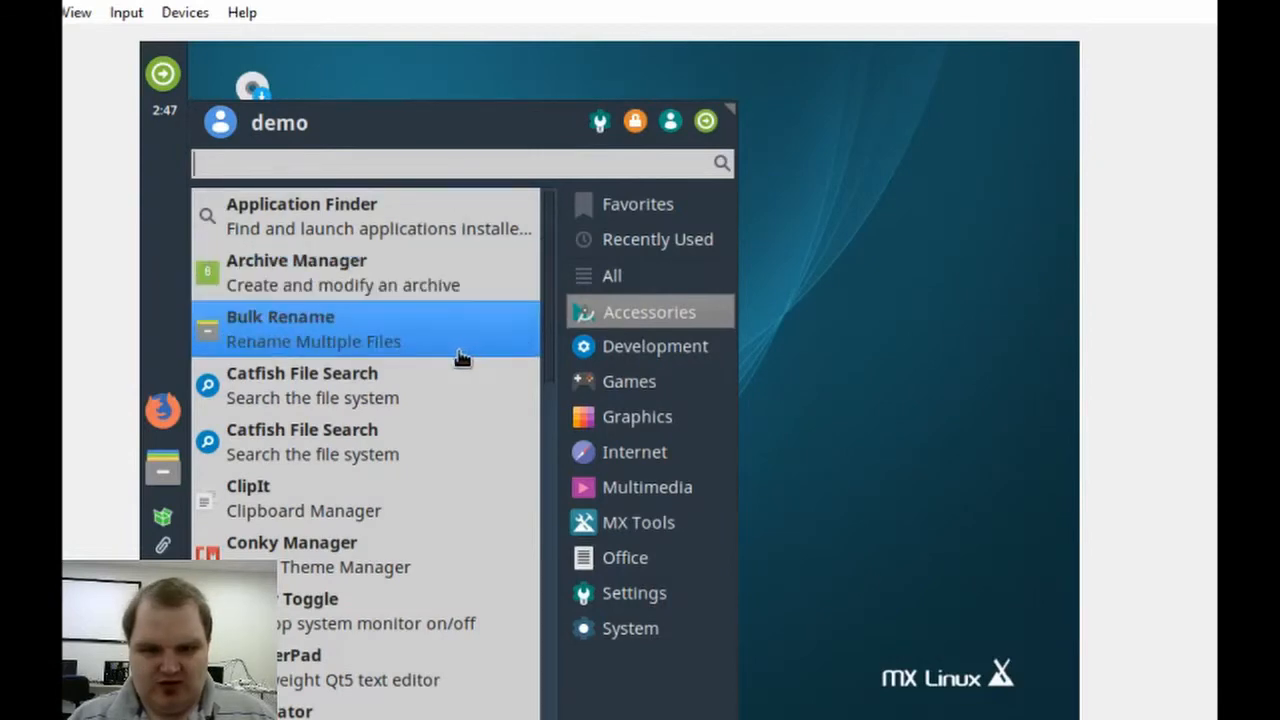
Examine the applications offered in the Accessories and Multimedia categories and close the application menu.
{"action": "scroll", "coordinate": [457, 362], "scroll_direction": "down", "scroll_amount": 3}
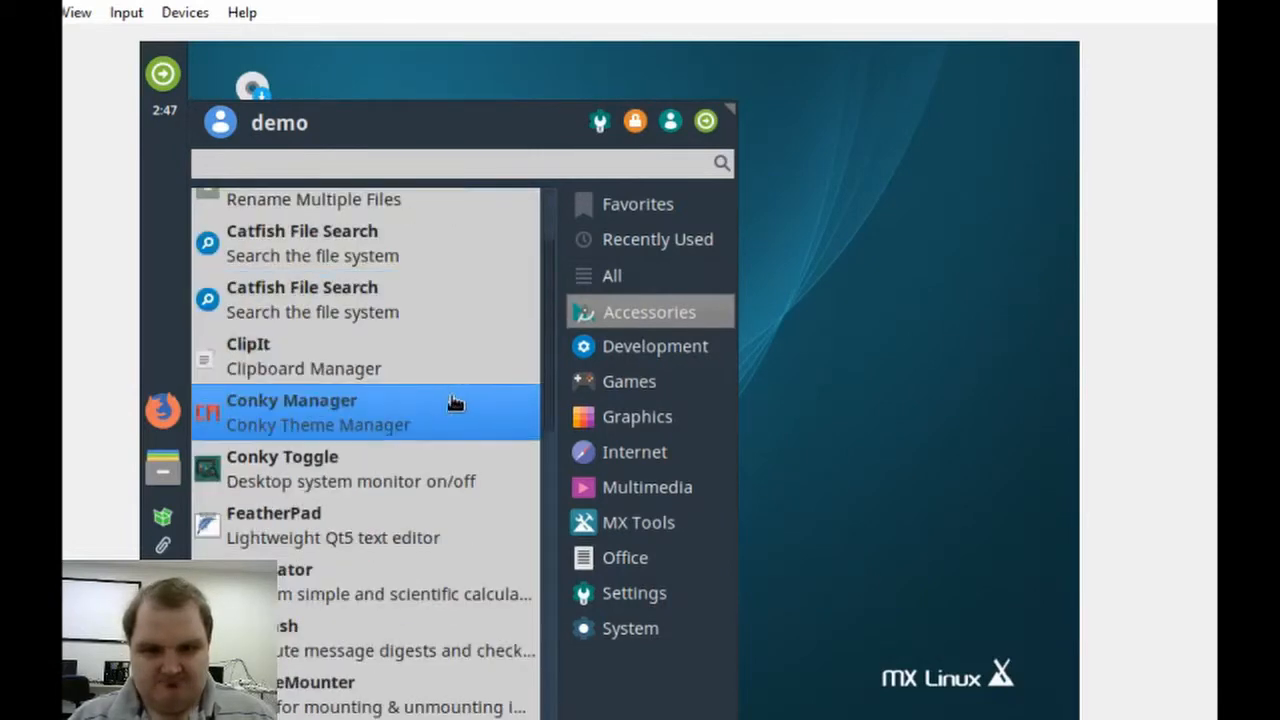
{"action": "scroll", "coordinate": [451, 418], "scroll_direction": "down", "scroll_amount": 6}
{"action": "scroll", "coordinate": [451, 425], "scroll_direction": "down", "scroll_amount": 5}
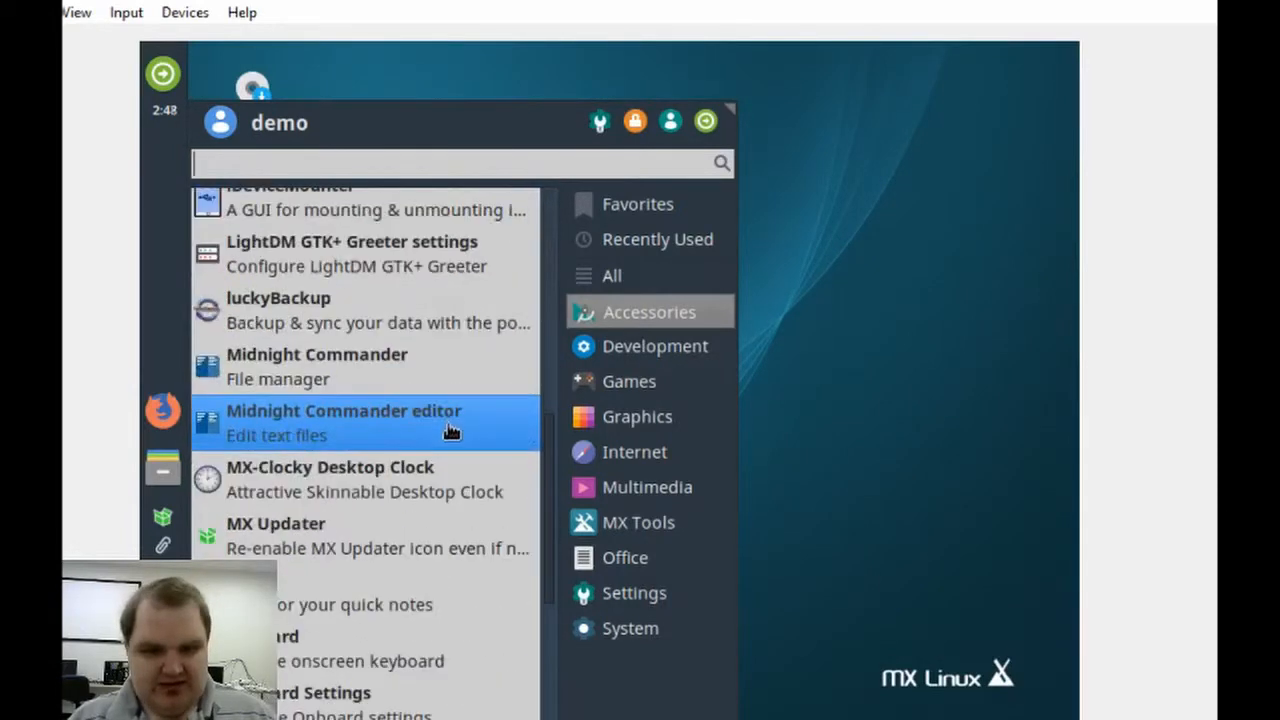
{"action": "scroll", "coordinate": [388, 540], "scroll_direction": "down", "scroll_amount": 3}
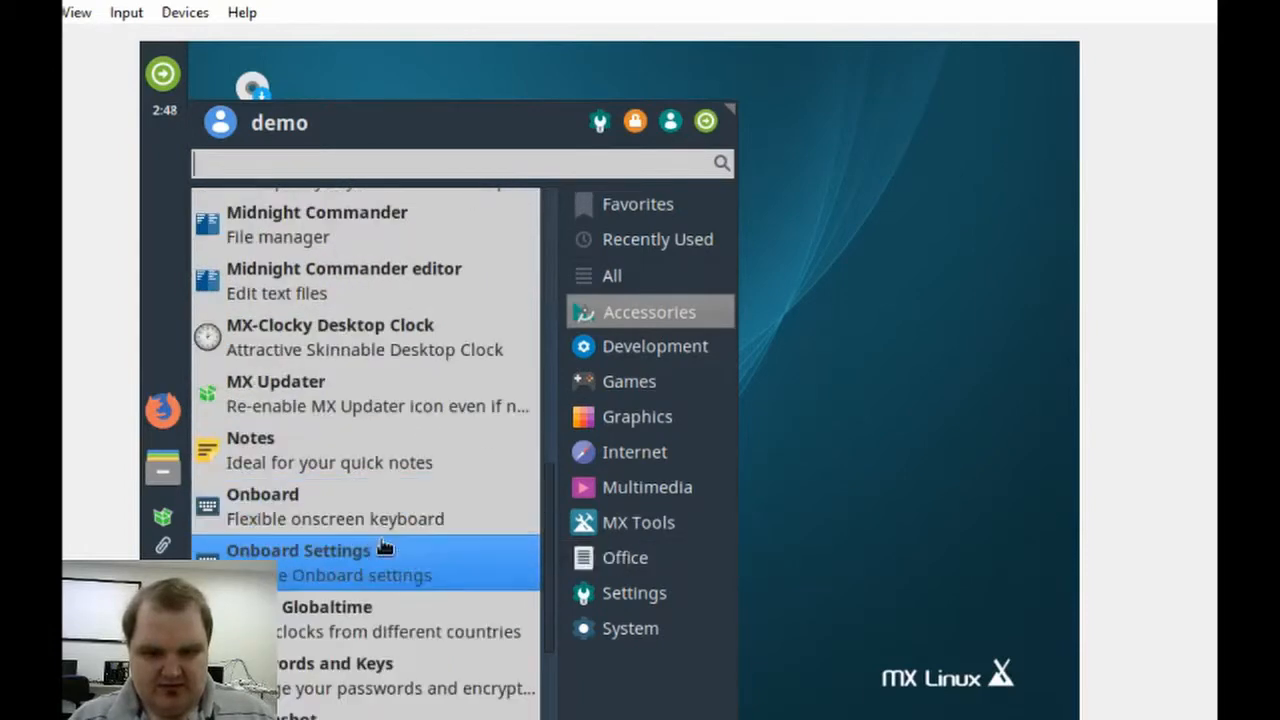
{"action": "scroll", "coordinate": [390, 525], "scroll_direction": "down", "scroll_amount": 1}
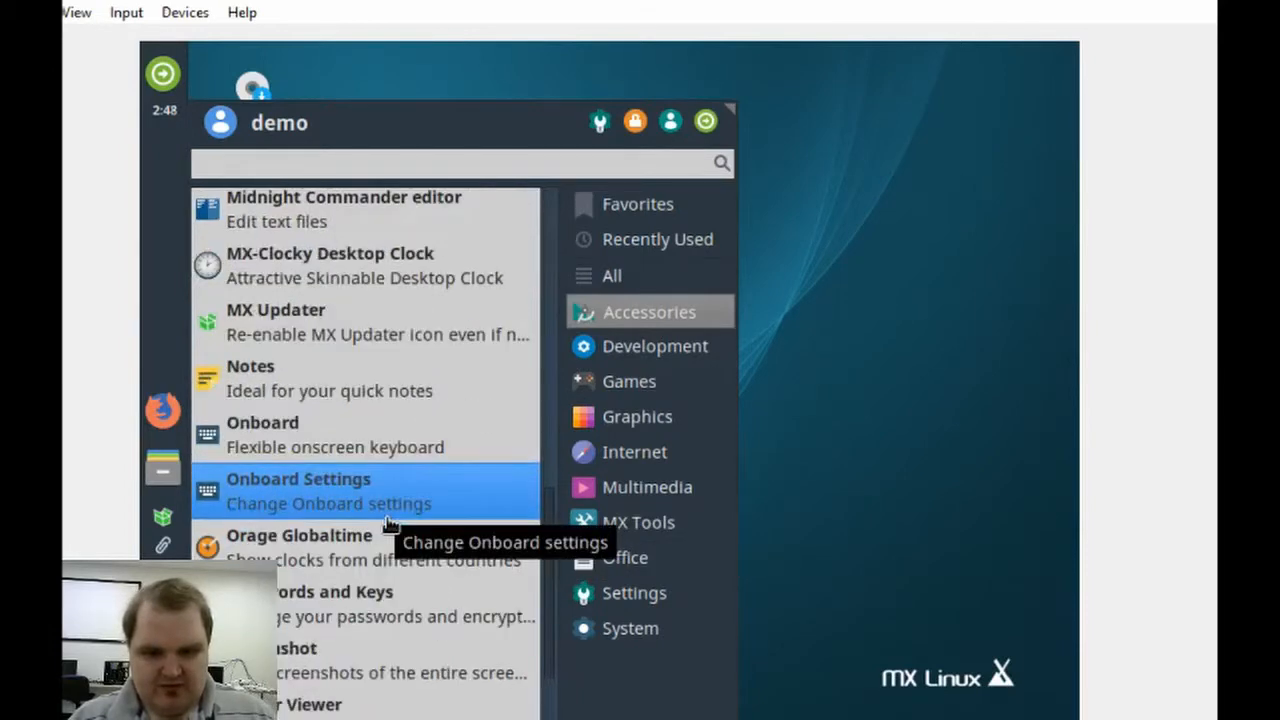
{"action": "scroll", "coordinate": [389, 524], "scroll_direction": "down", "scroll_amount": 4}
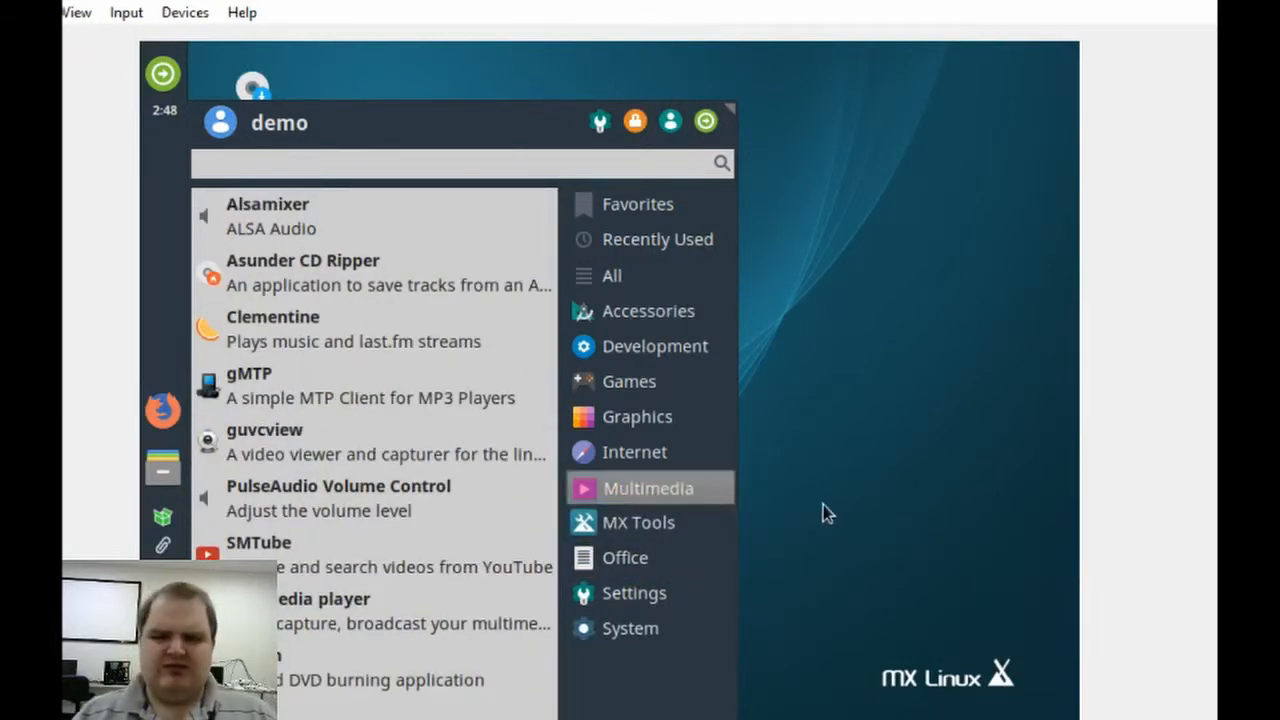
{"action": "left_click", "coordinate": [866, 545]}
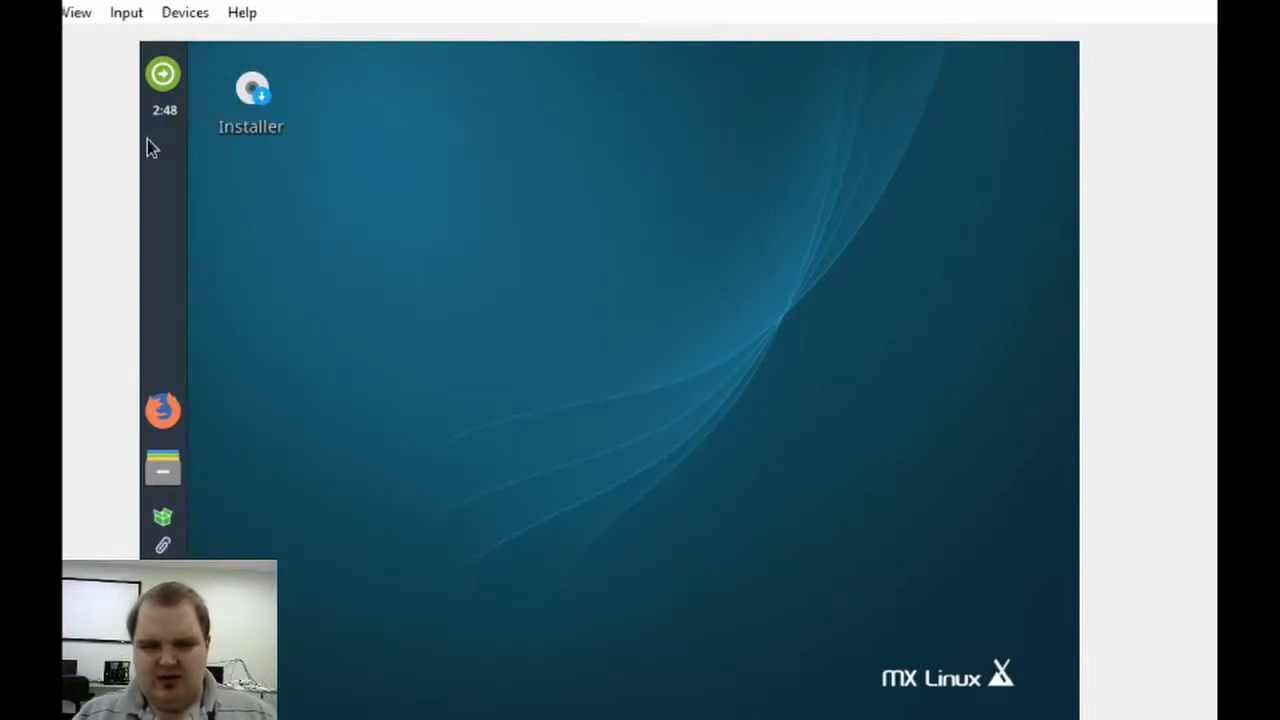
Move the desktop panel to a horizontal position along the bottom edge and test opening its application menu repeatedly, leaving it closed.
{"action": "right_click", "coordinate": [163, 160]}
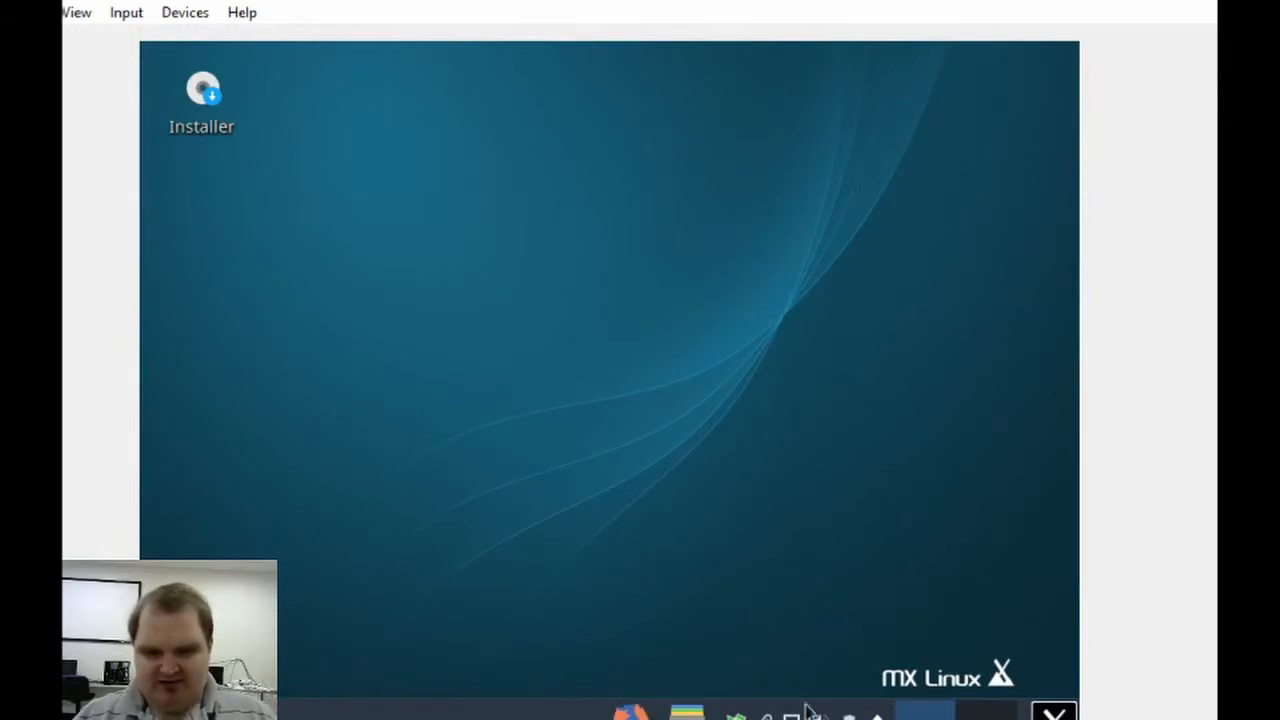
{"action": "left_click", "coordinate": [1054, 714]}
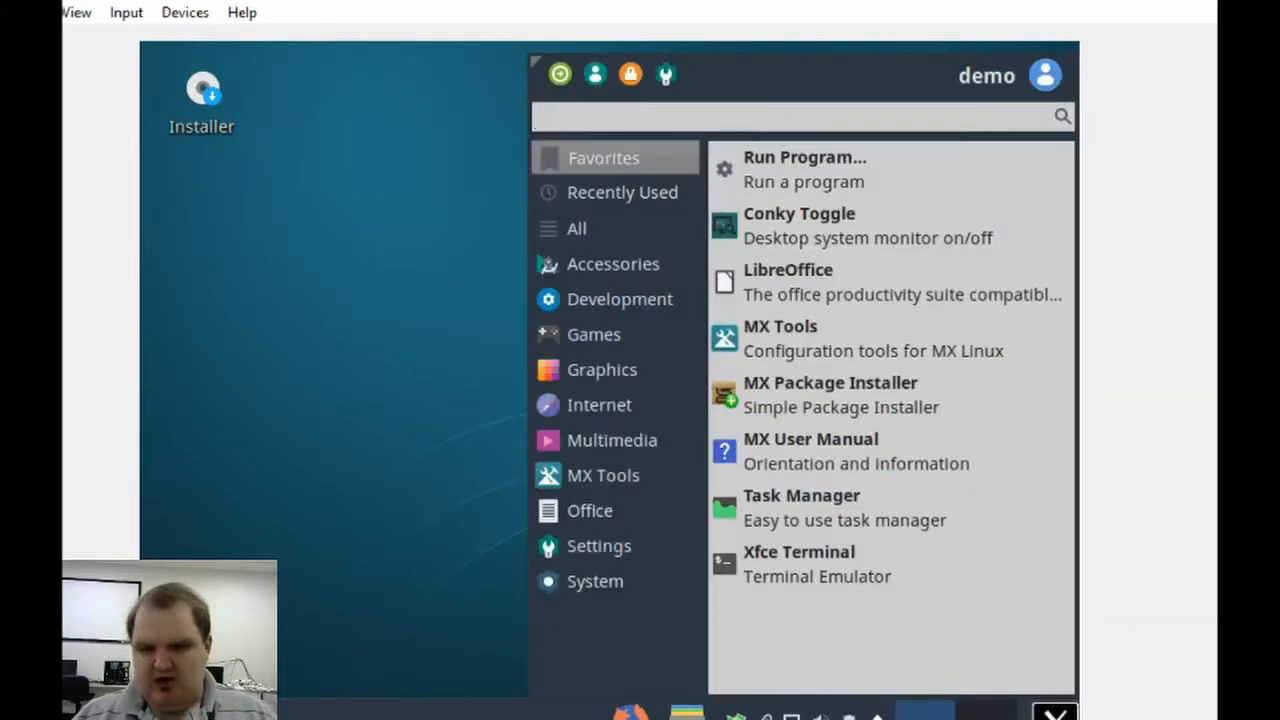
{"action": "left_click", "coordinate": [1054, 714]}
{"action": "left_click", "coordinate": [1054, 714]}
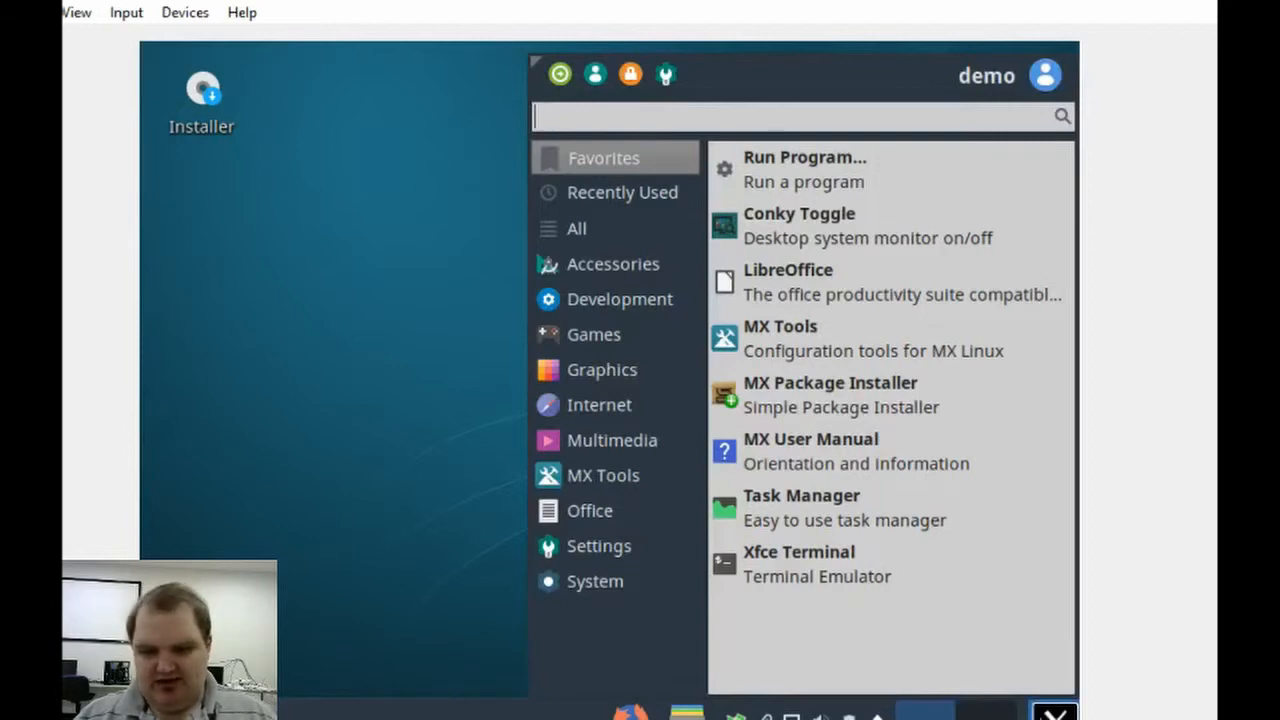
{"action": "left_click", "coordinate": [1054, 714]}
{"action": "left_click", "coordinate": [1054, 714]}
{"action": "key", "text": "super"}
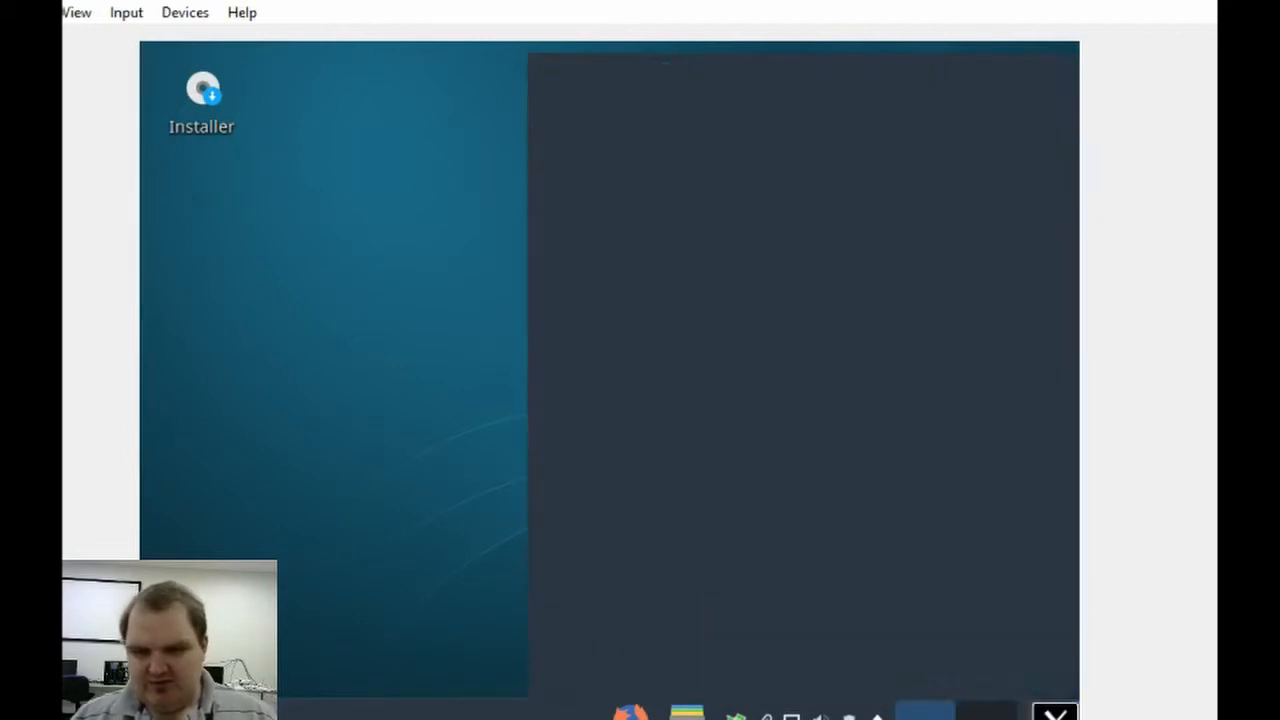
{"action": "key", "text": "super"}
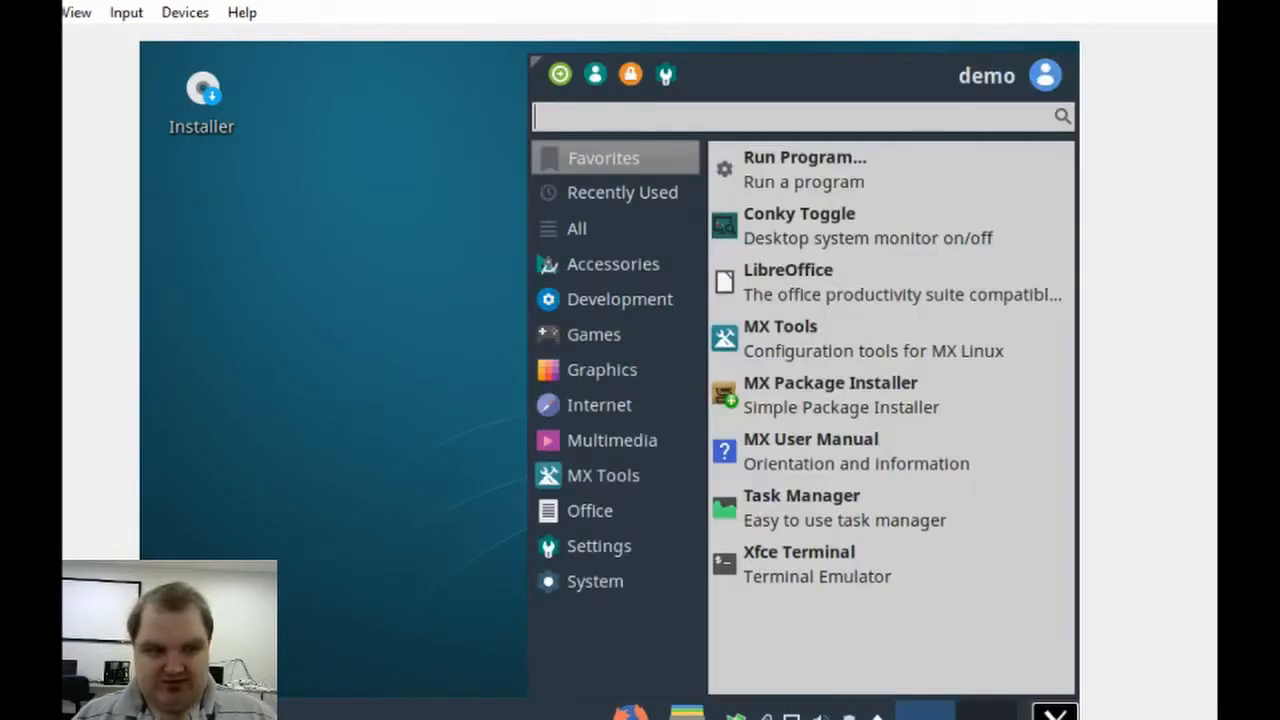
{"action": "key", "text": "super"}
{"action": "key", "text": "super"}
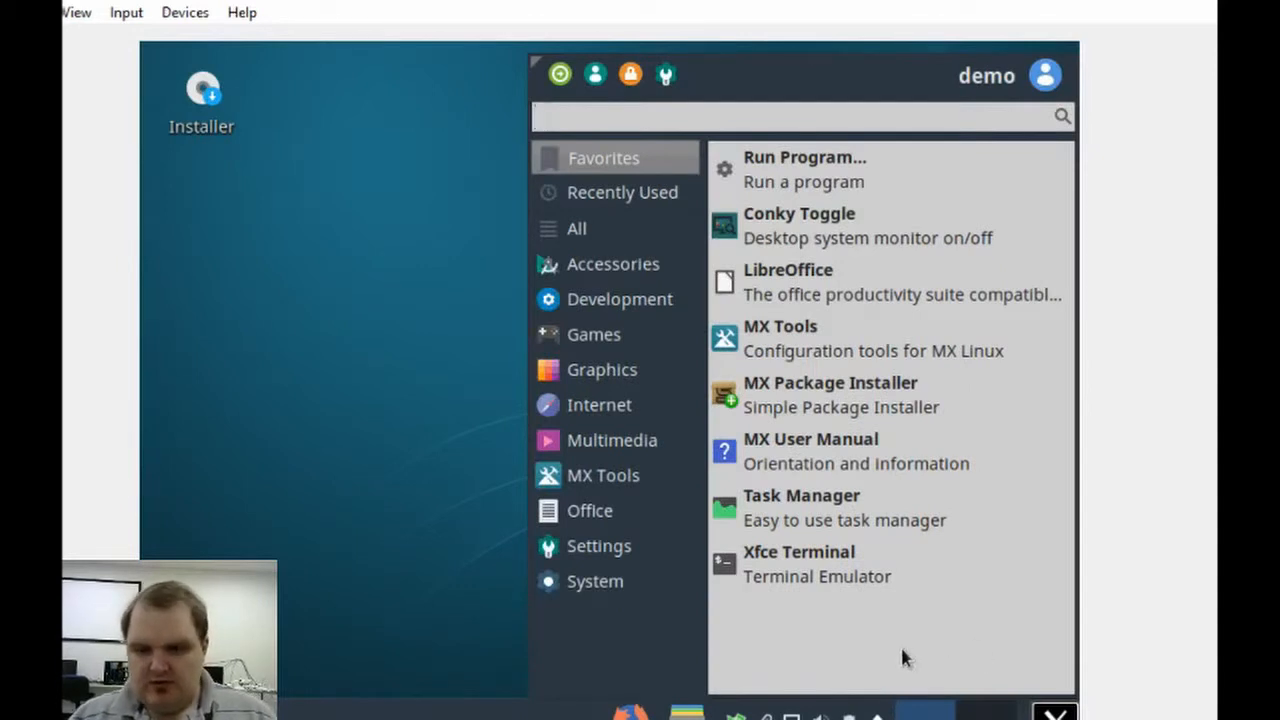
{"action": "left_click", "coordinate": [414, 604]}
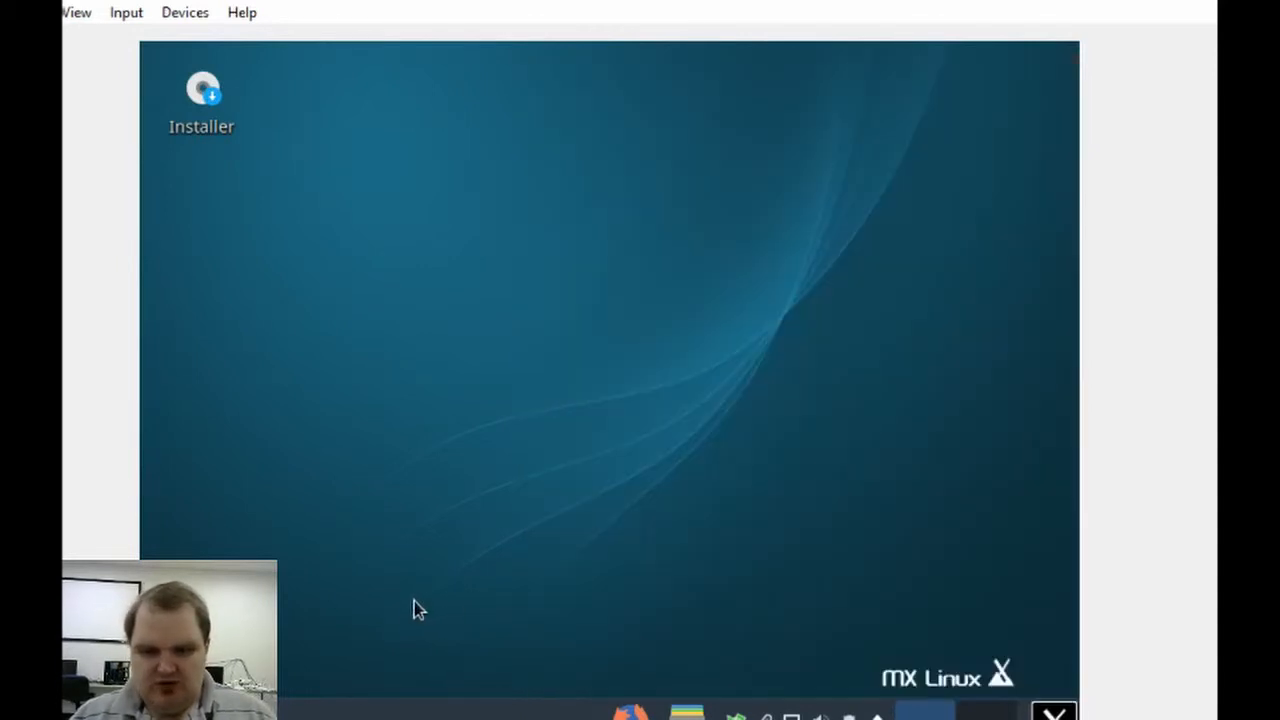
Open the desktop panel's preferences, reposition the dialog toward the middle of the desktop and review the available panel modes, keeping Horizontal.
{"action": "right_click", "coordinate": [372, 716]}
{"action": "mouse_move", "coordinate": [400, 697]}
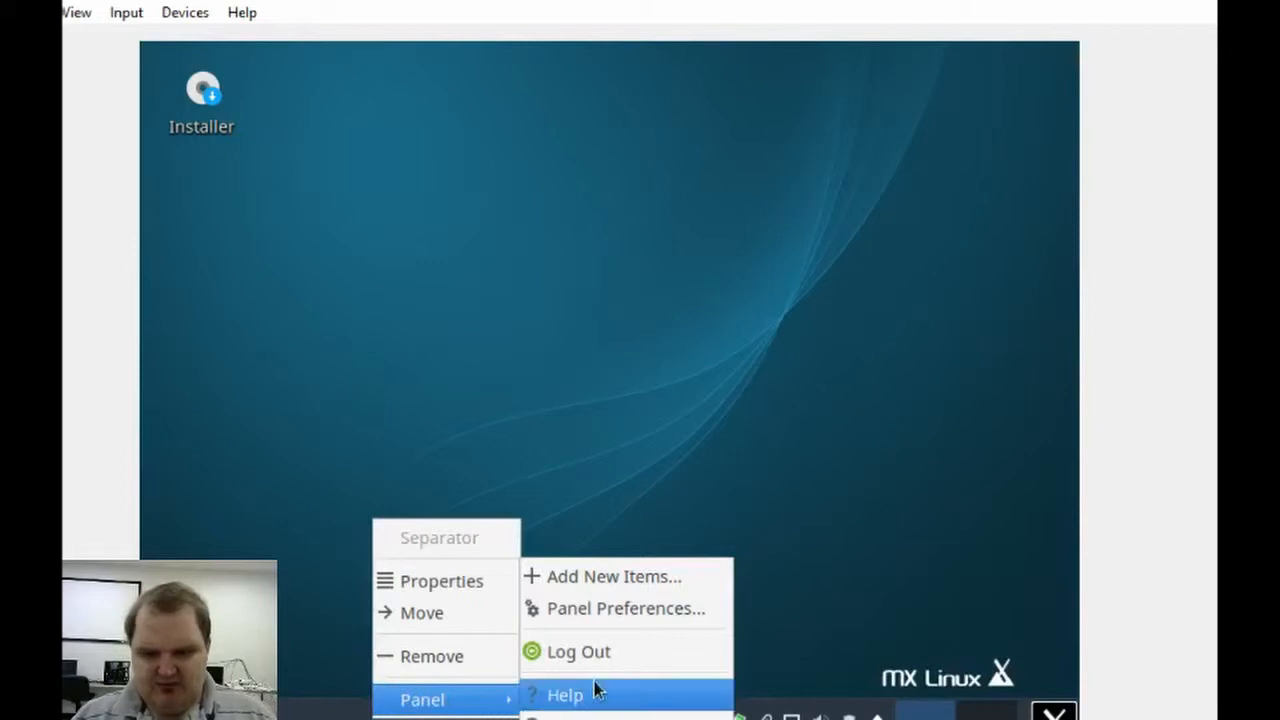
{"action": "left_click", "coordinate": [612, 620]}
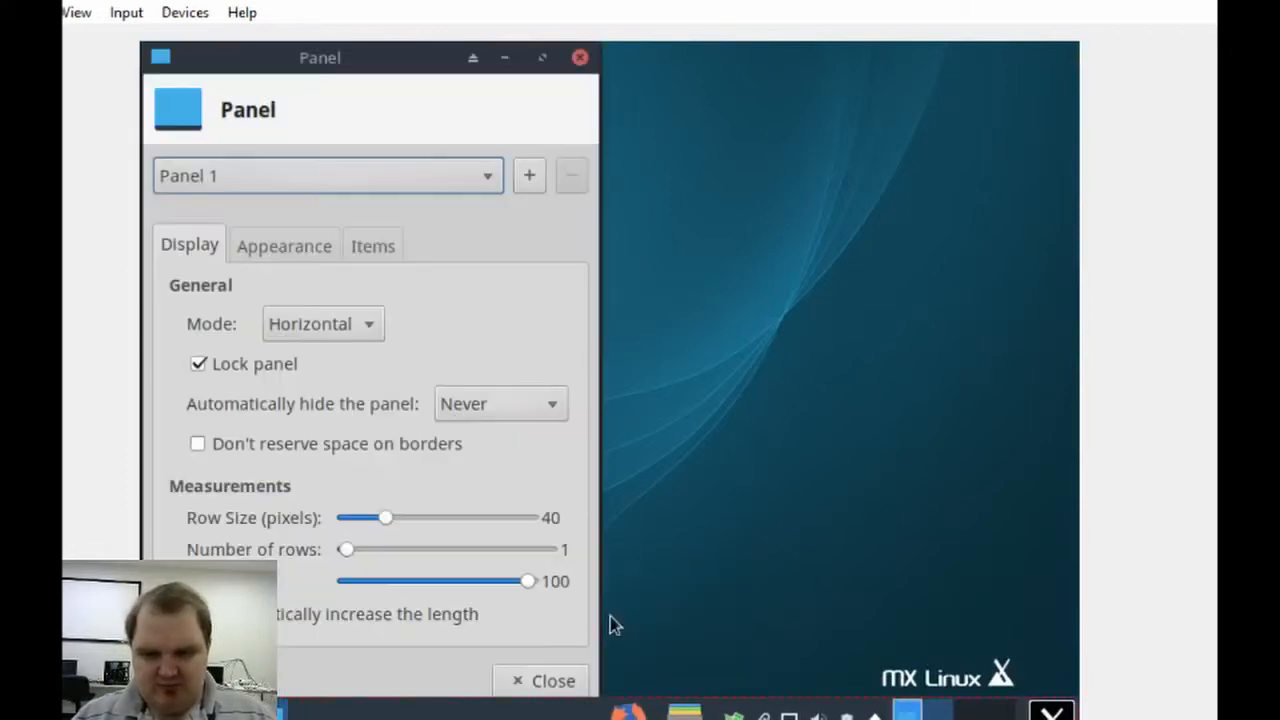
{"action": "left_click_drag", "start_coordinate": [392, 79], "coordinate": [636, 131]}
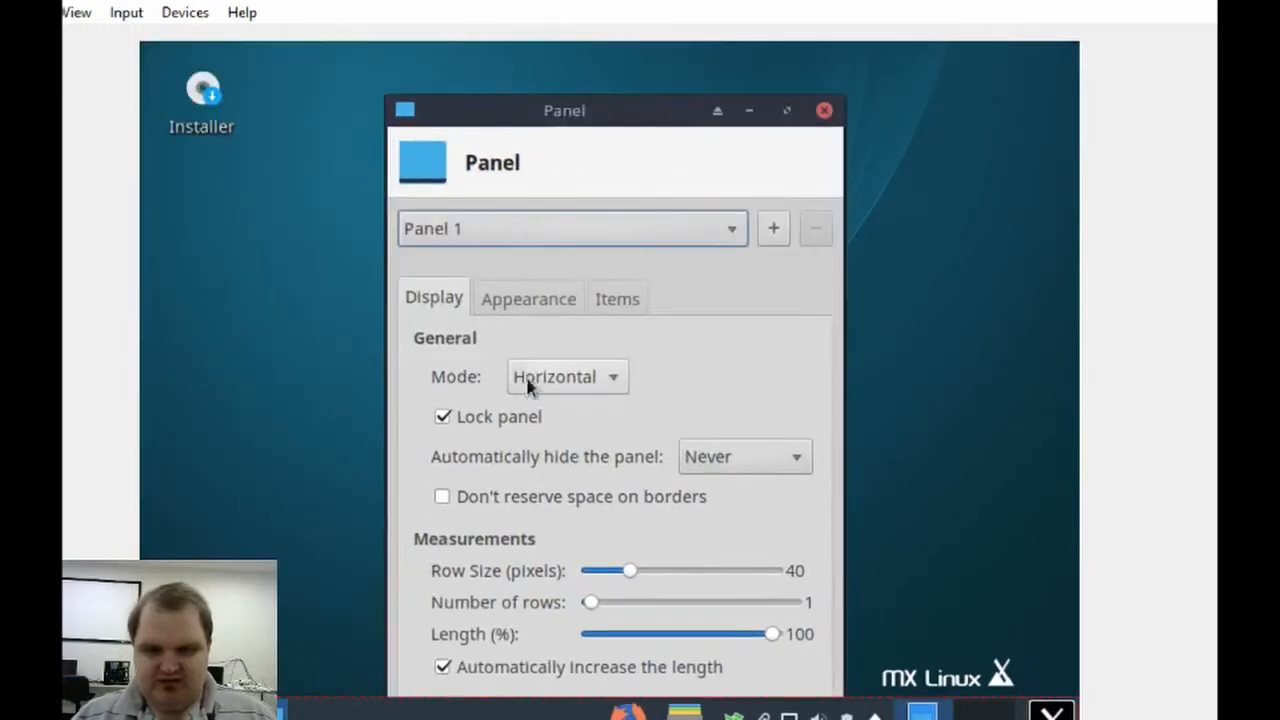
{"action": "left_click", "coordinate": [566, 388]}
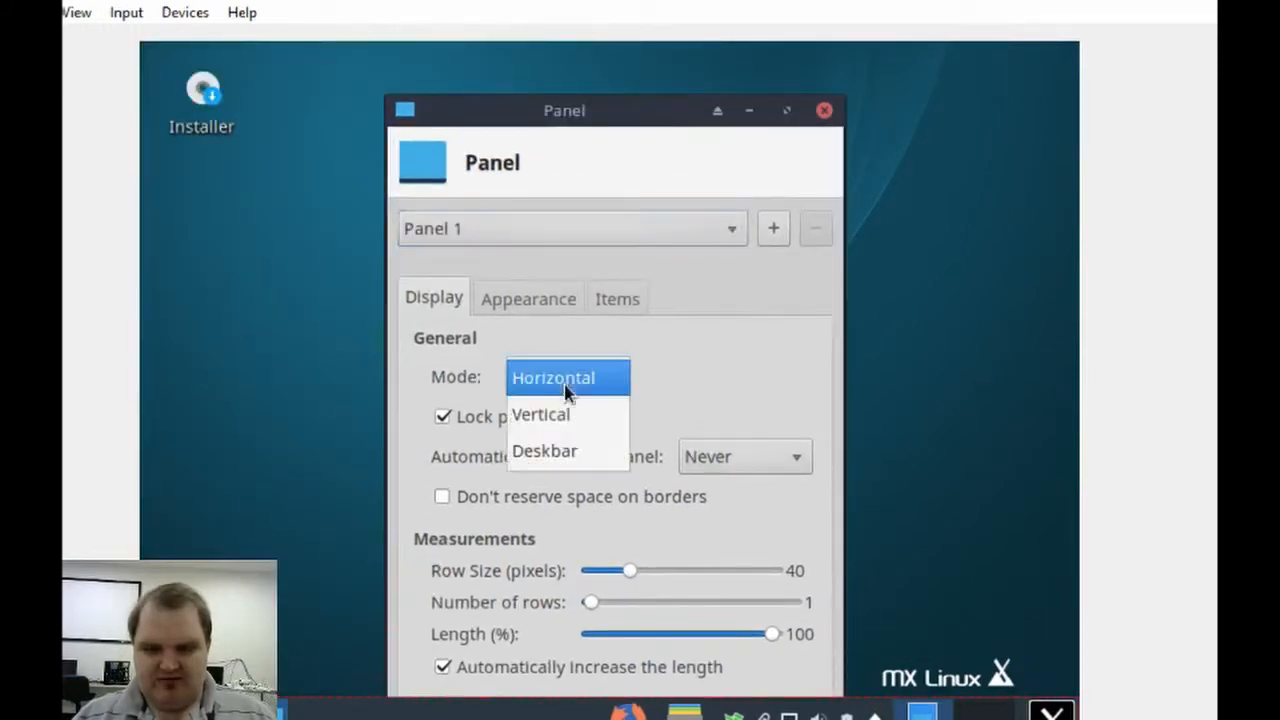
{"action": "left_click", "coordinate": [689, 374]}
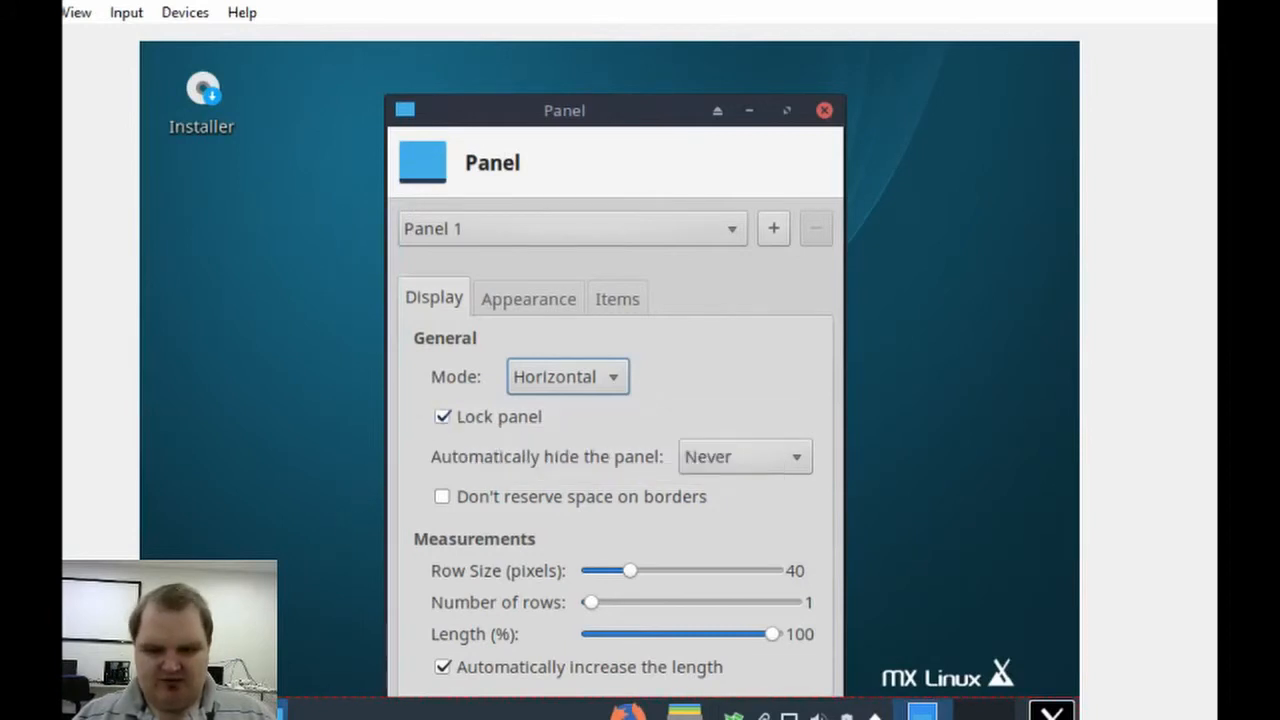
Unlock the desktop panel and move it up to the middle of the desktop, then back toward the lower edge.
{"action": "left_click", "coordinate": [443, 417]}
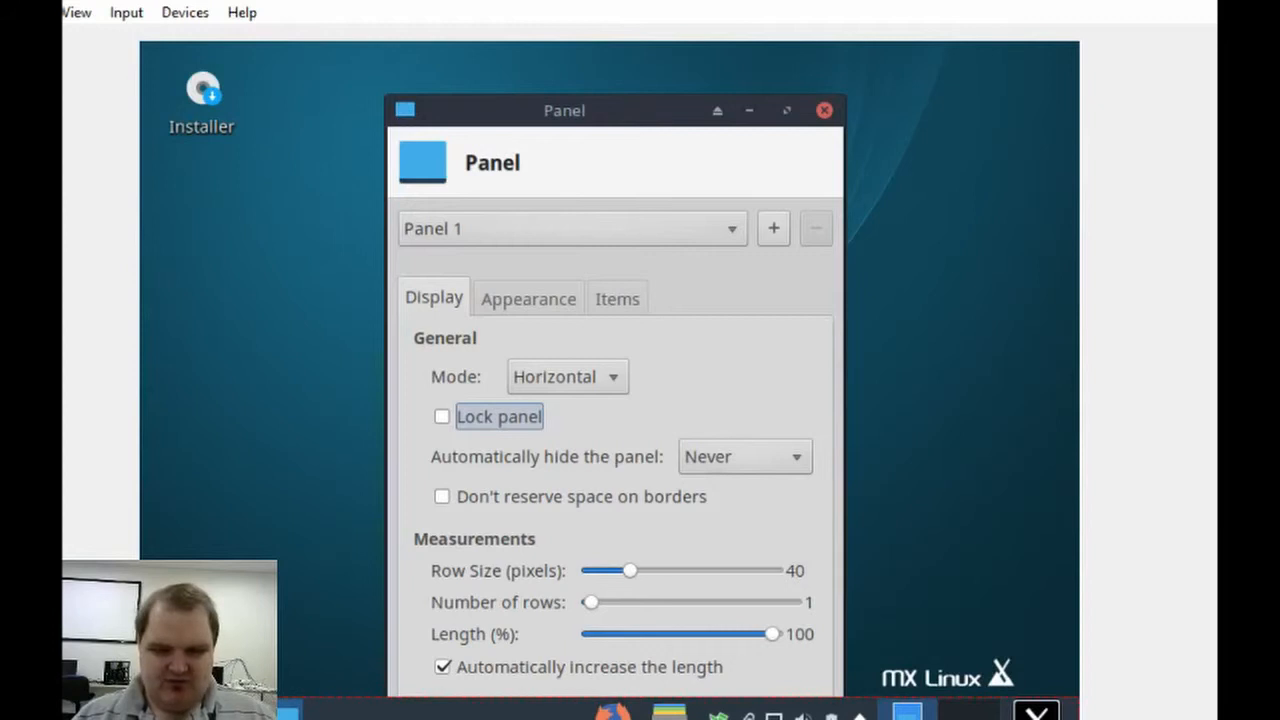
{"action": "left_click_drag", "start_coordinate": [167, 716], "coordinate": [173, 396]}
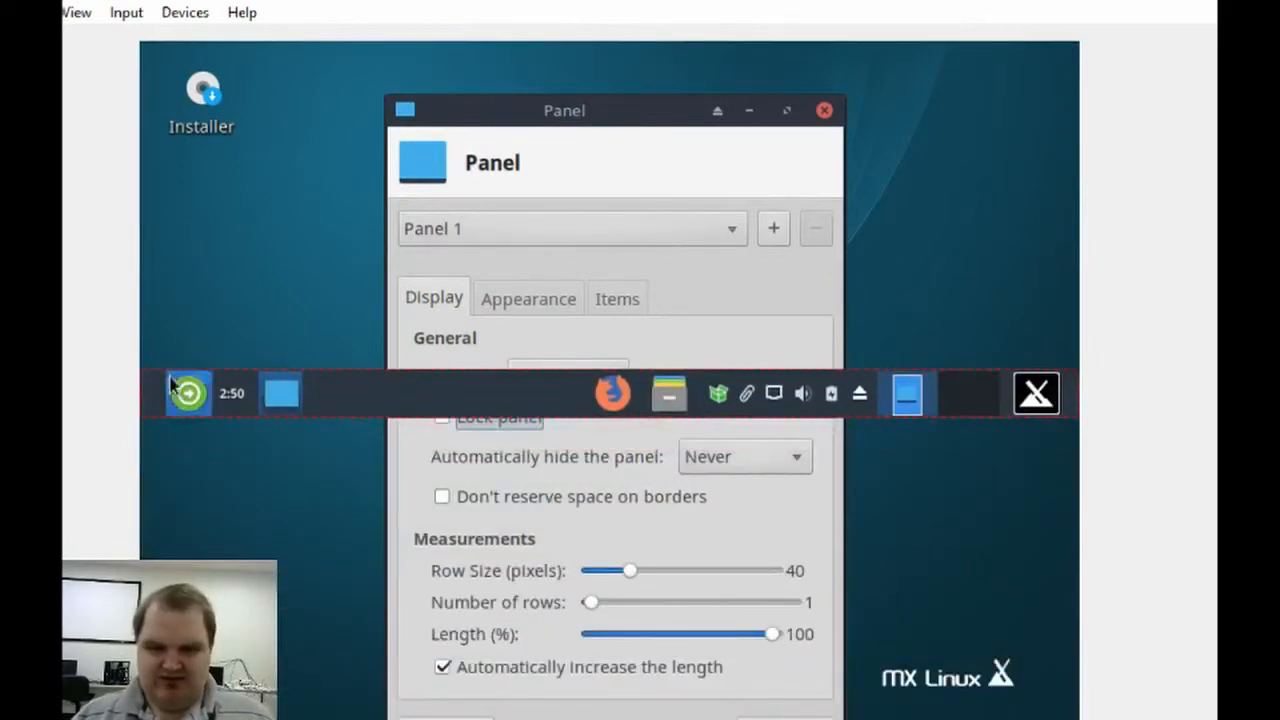
{"action": "left_click_drag", "start_coordinate": [148, 389], "coordinate": [148, 603]}
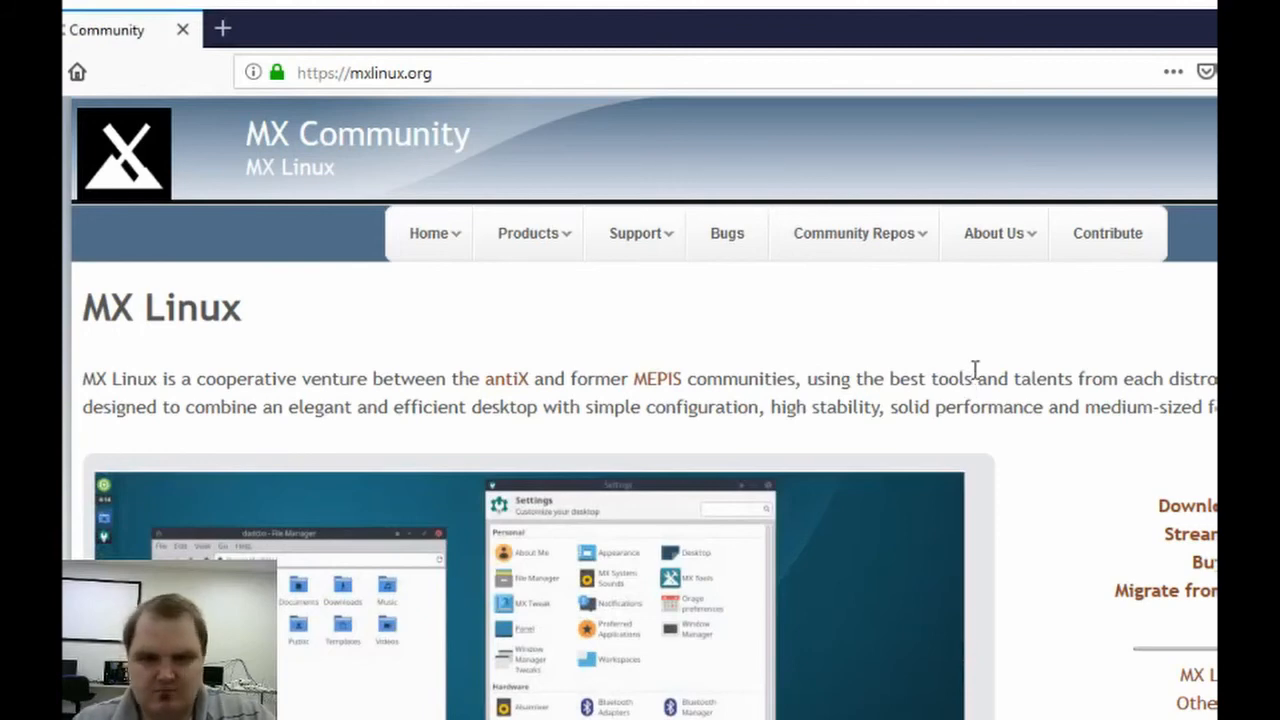
Switch to the browser and examine the mxlinux.org home page, including its introduction, screenshot slideshow and the sections below.
{"action": "scroll", "coordinate": [689, 354], "scroll_direction": "down", "scroll_amount": 1}
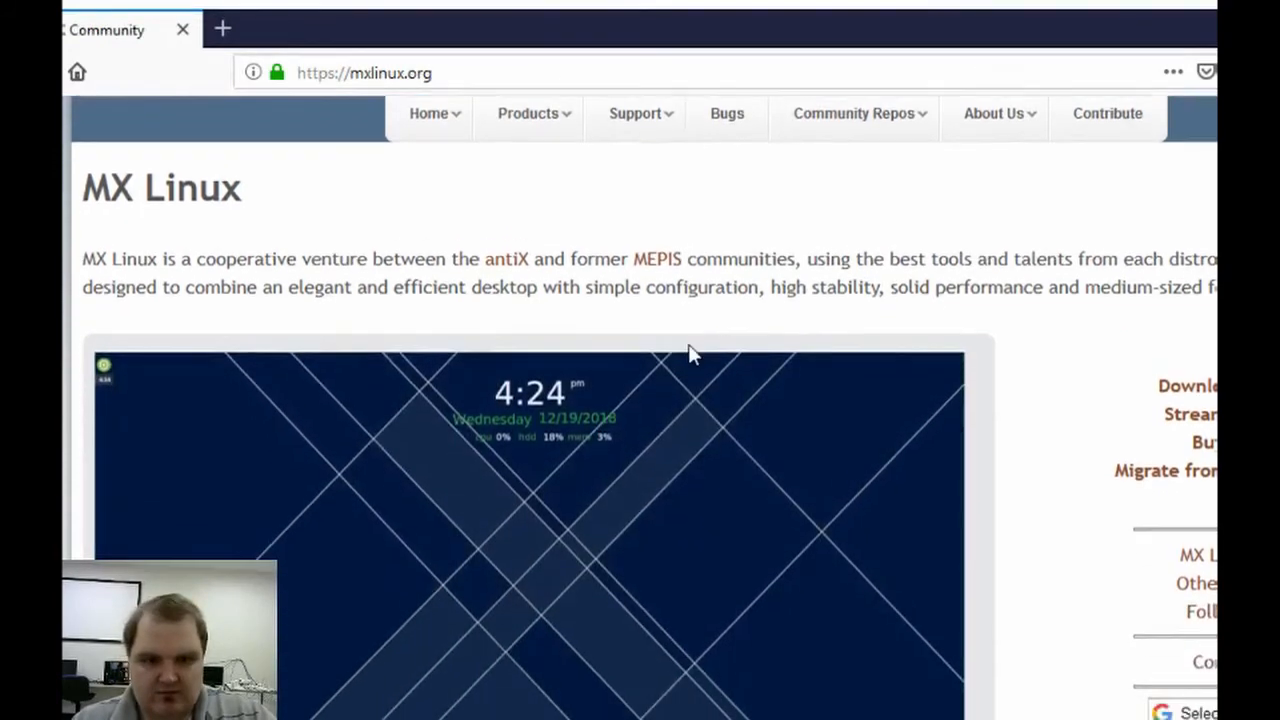
{"action": "scroll", "coordinate": [692, 352], "scroll_direction": "up", "scroll_amount": 1}
{"action": "scroll", "coordinate": [730, 358], "scroll_direction": "down", "scroll_amount": 1}
{"action": "scroll", "coordinate": [745, 362], "scroll_direction": "down", "scroll_amount": 5}
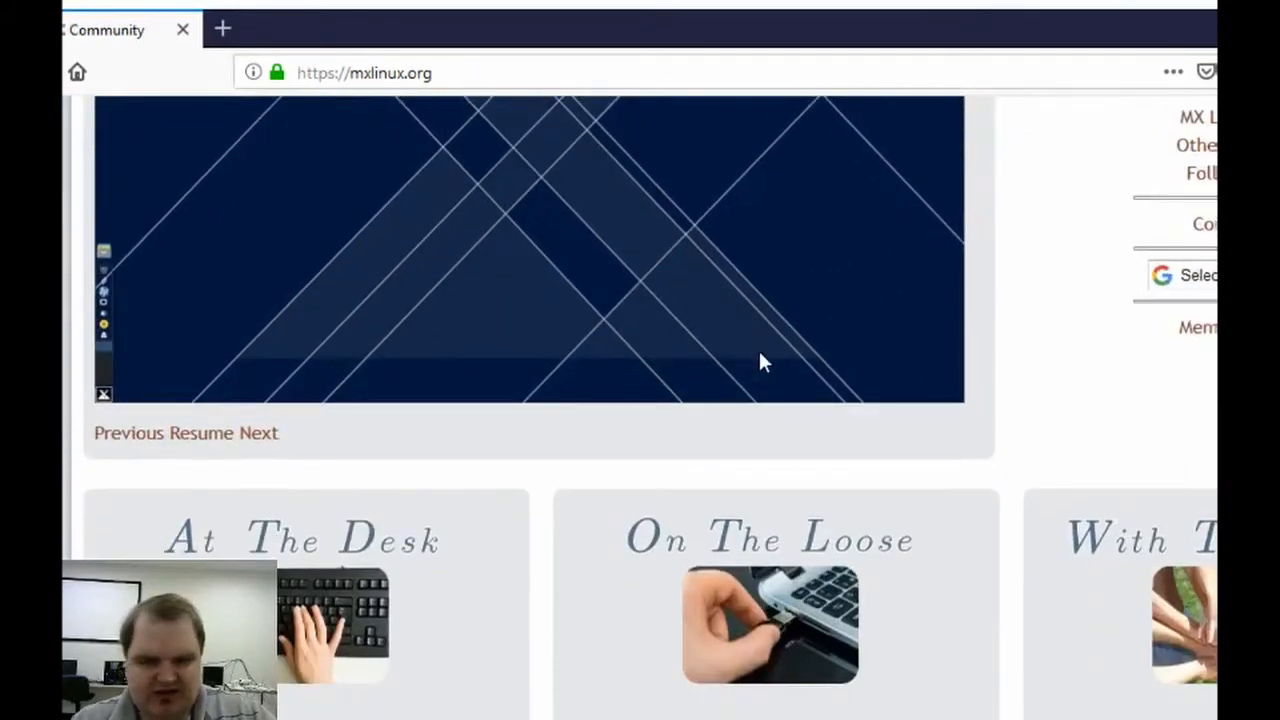
{"action": "scroll", "coordinate": [910, 400], "scroll_direction": "up", "scroll_amount": 5}
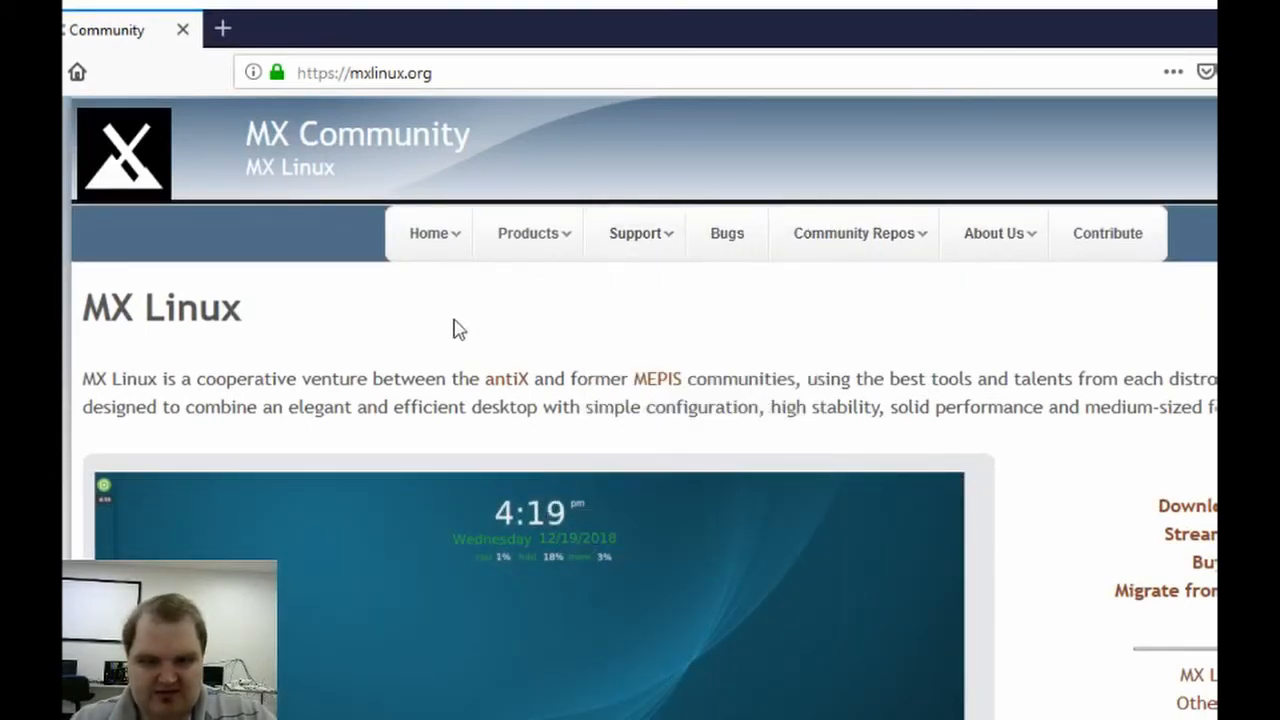
{"action": "mouse_move", "coordinate": [514, 262]}
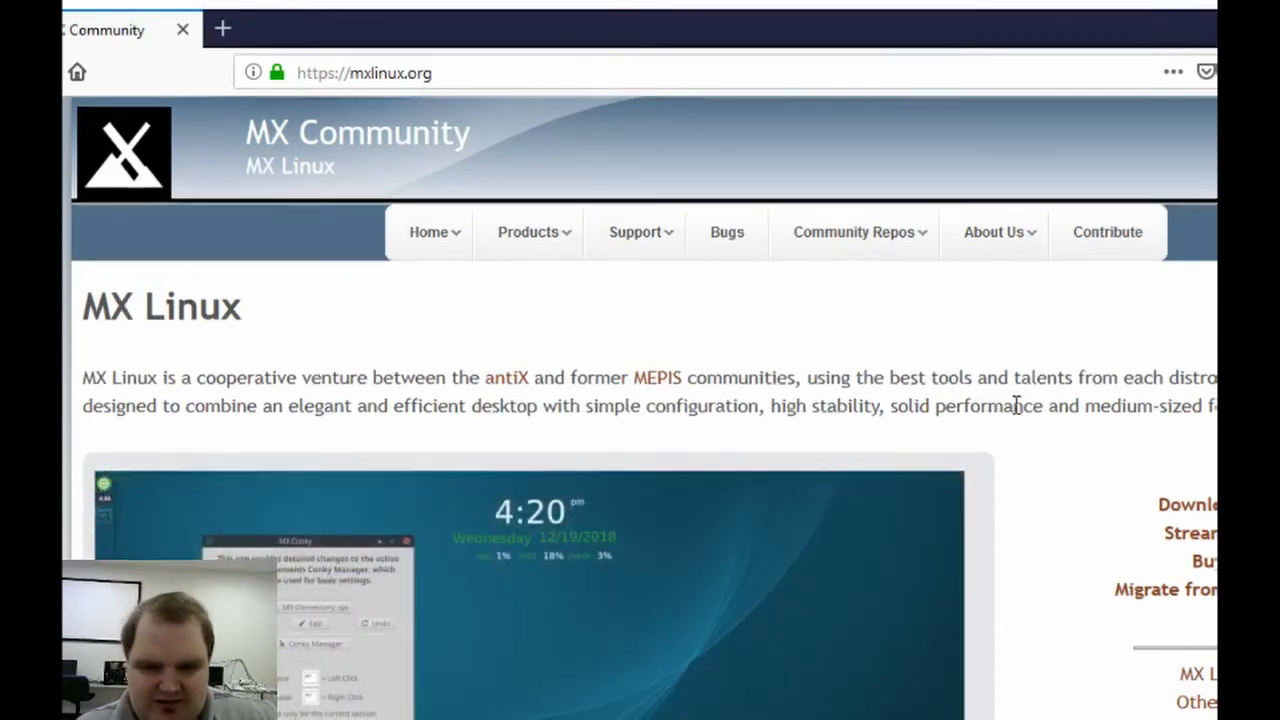
{"action": "scroll", "coordinate": [1018, 410], "scroll_direction": "down", "scroll_amount": 5}
{"action": "scroll", "coordinate": [1020, 413], "scroll_direction": "up", "scroll_amount": 1}
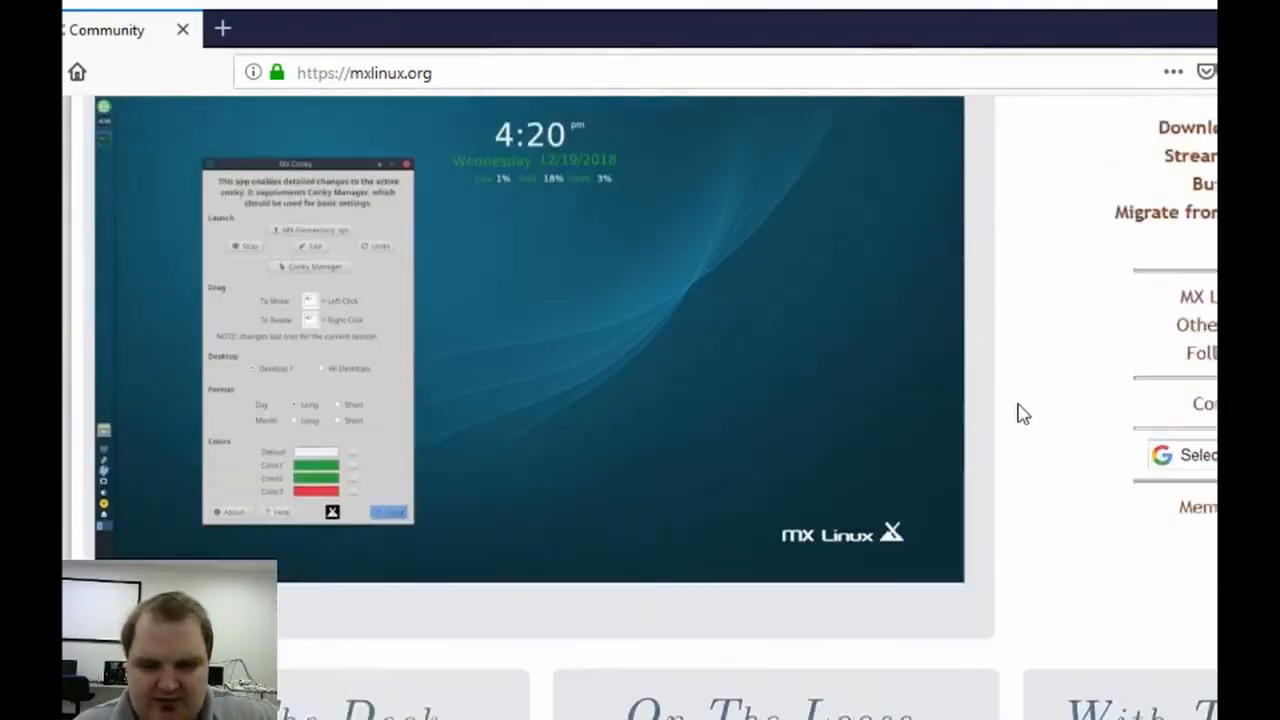
{"action": "scroll", "coordinate": [1022, 413], "scroll_direction": "up", "scroll_amount": 4}
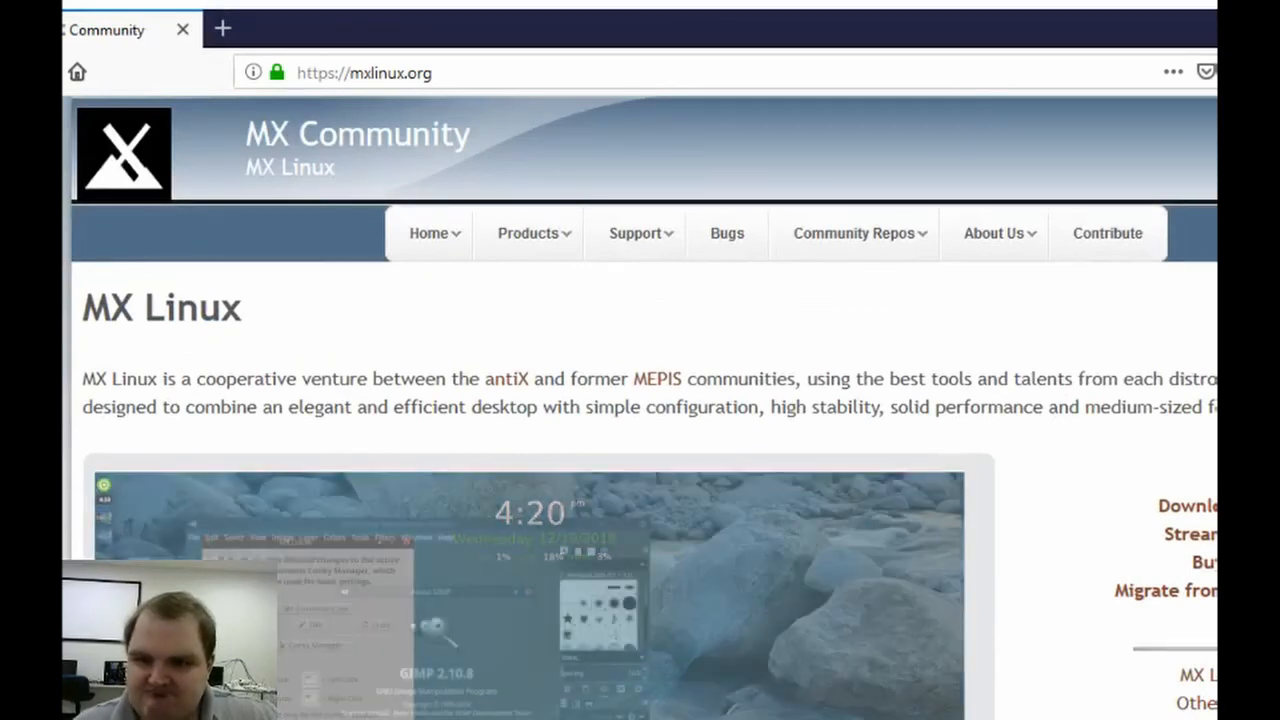